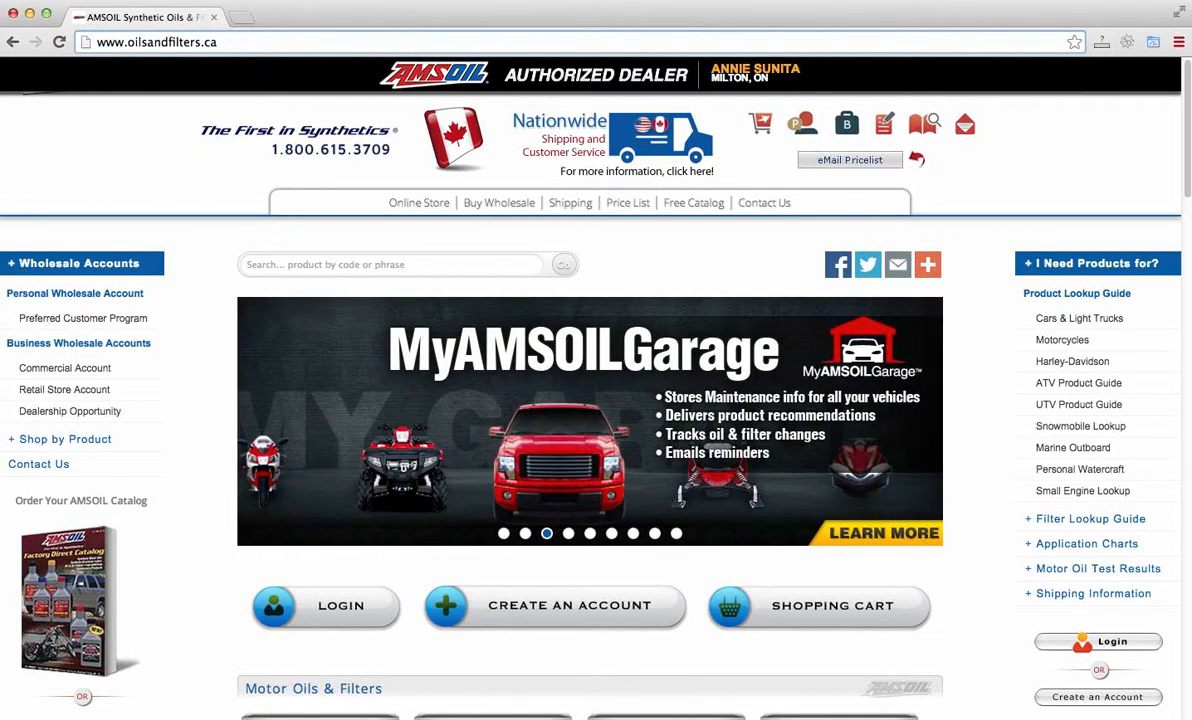
pyautogui.write('/')
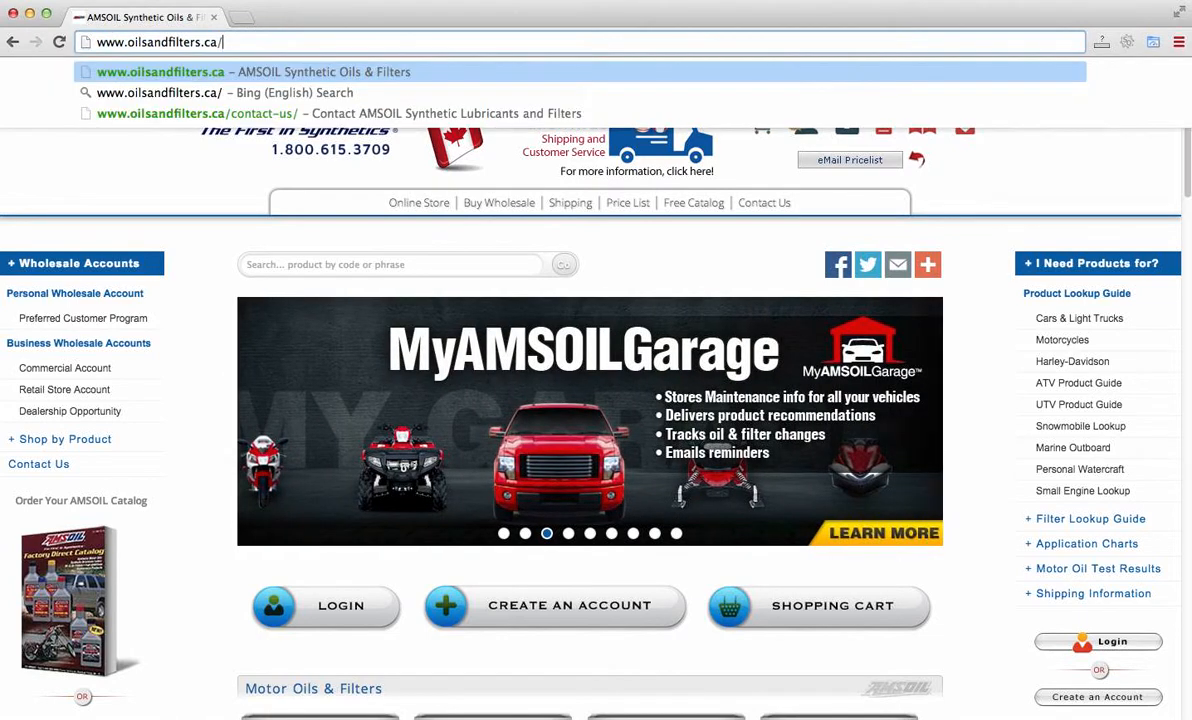
pyautogui.write('adm')
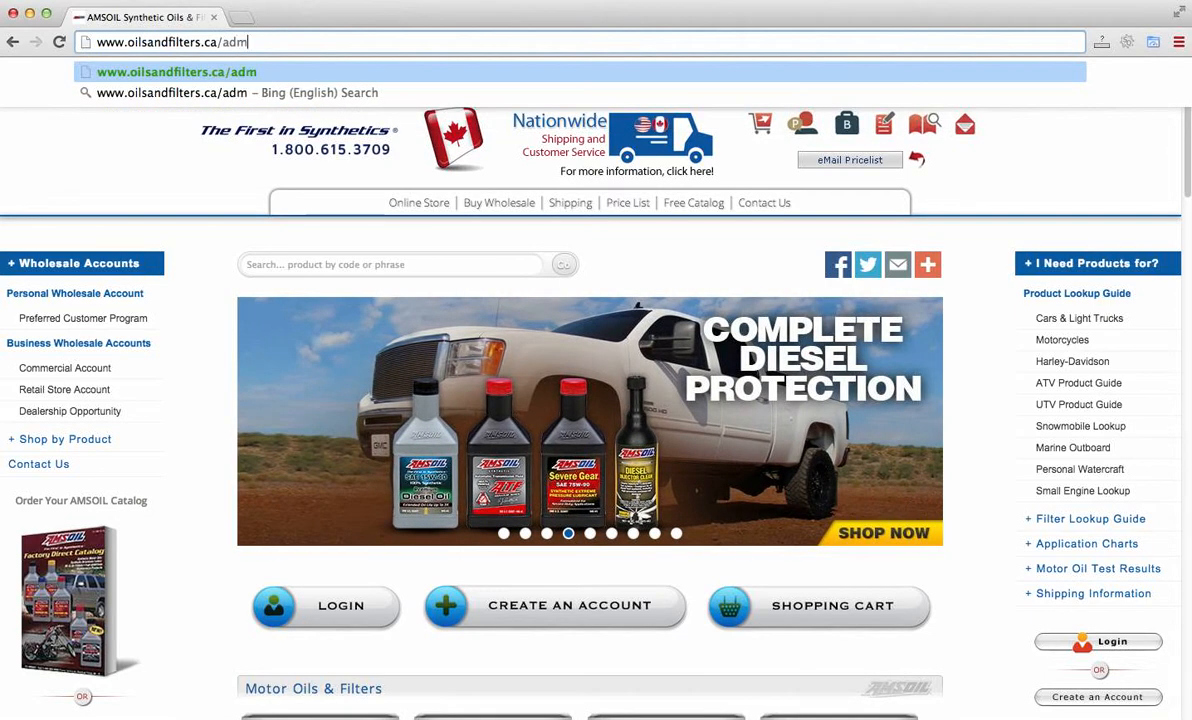
pyautogui.write('in/')
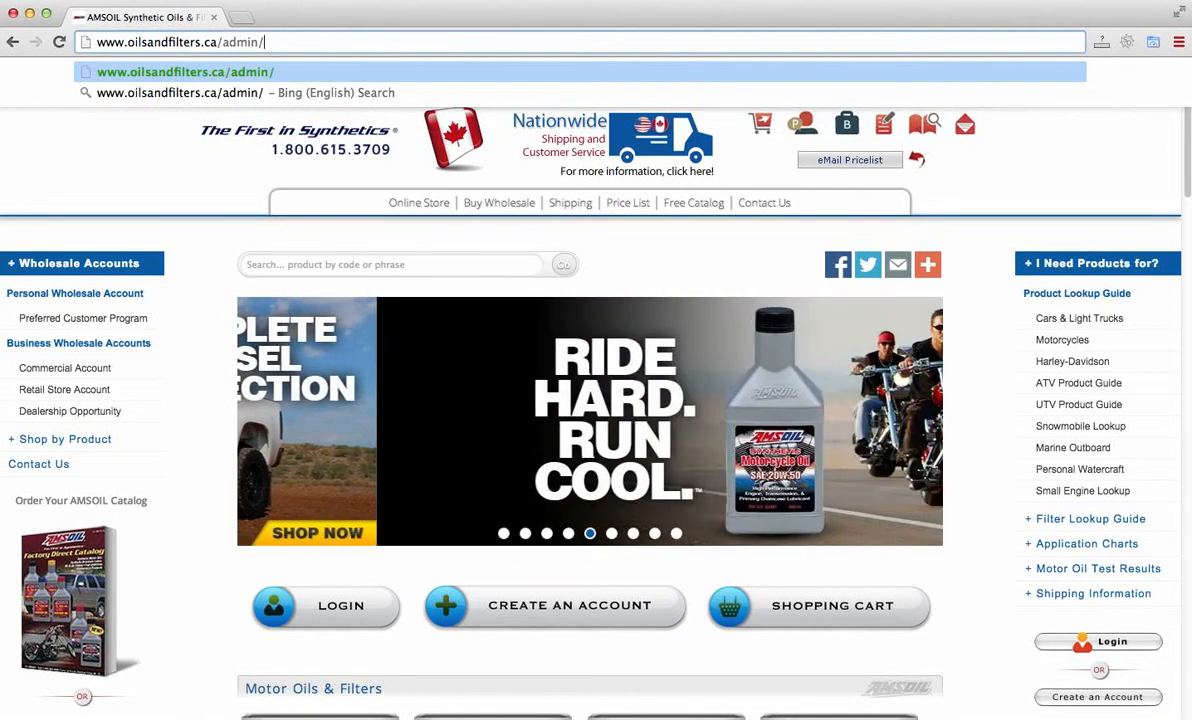
pyautogui.press('Return')
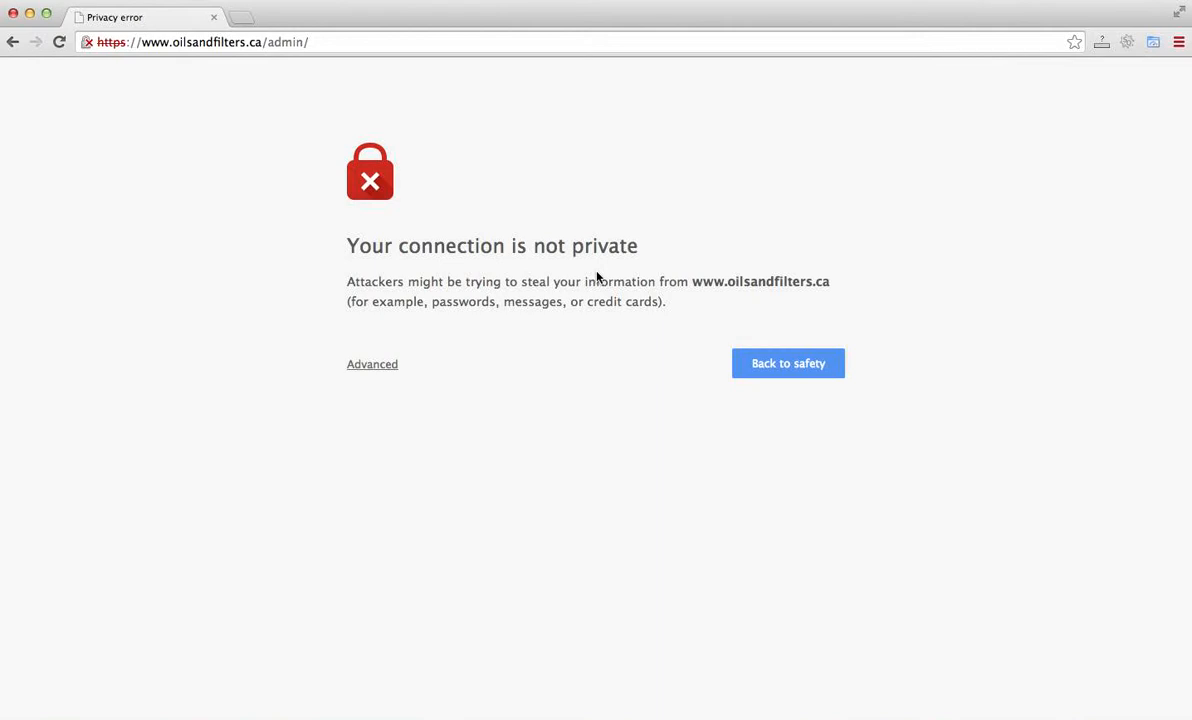
pyautogui.click(378, 366)
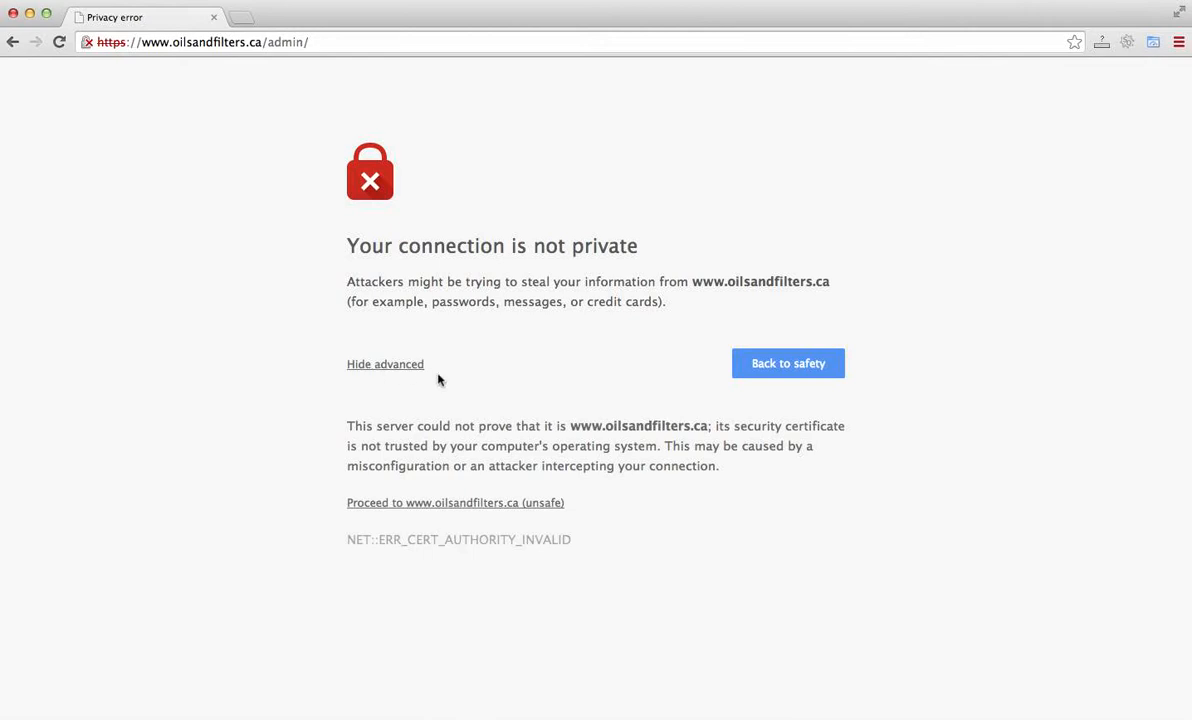
pyautogui.click(480, 508)
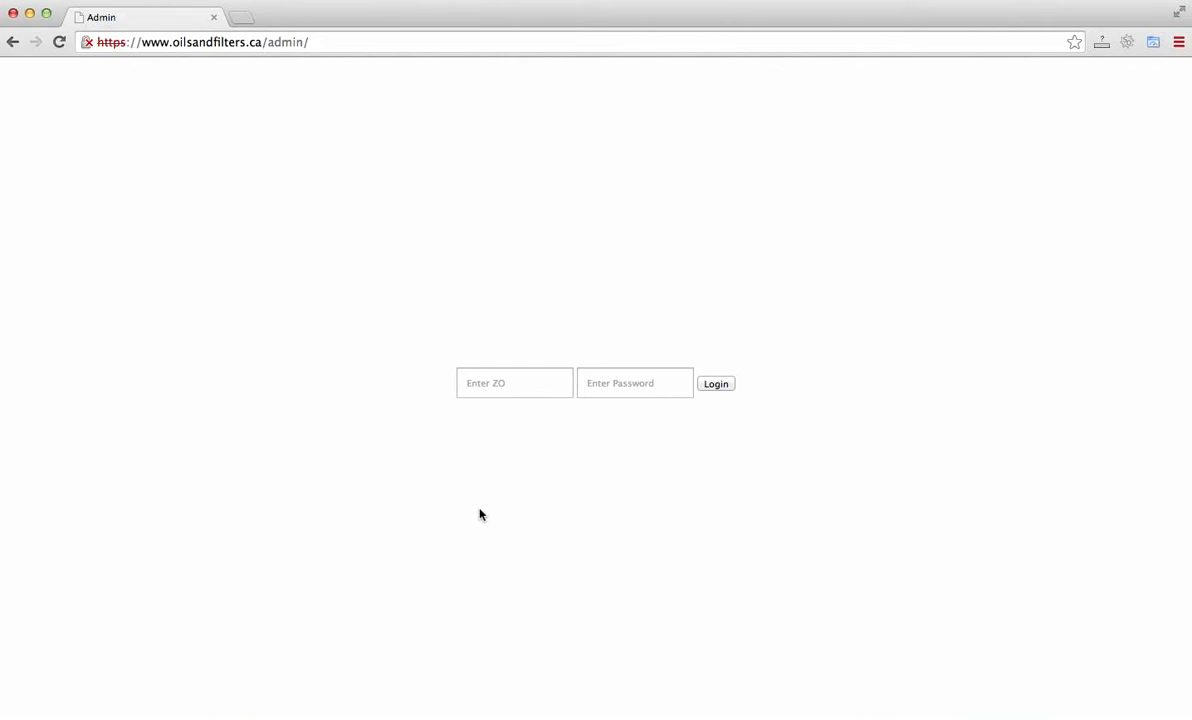
# Step: Log in to the admin page with the ZO account number and the account password
pyautogui.click(508, 391)
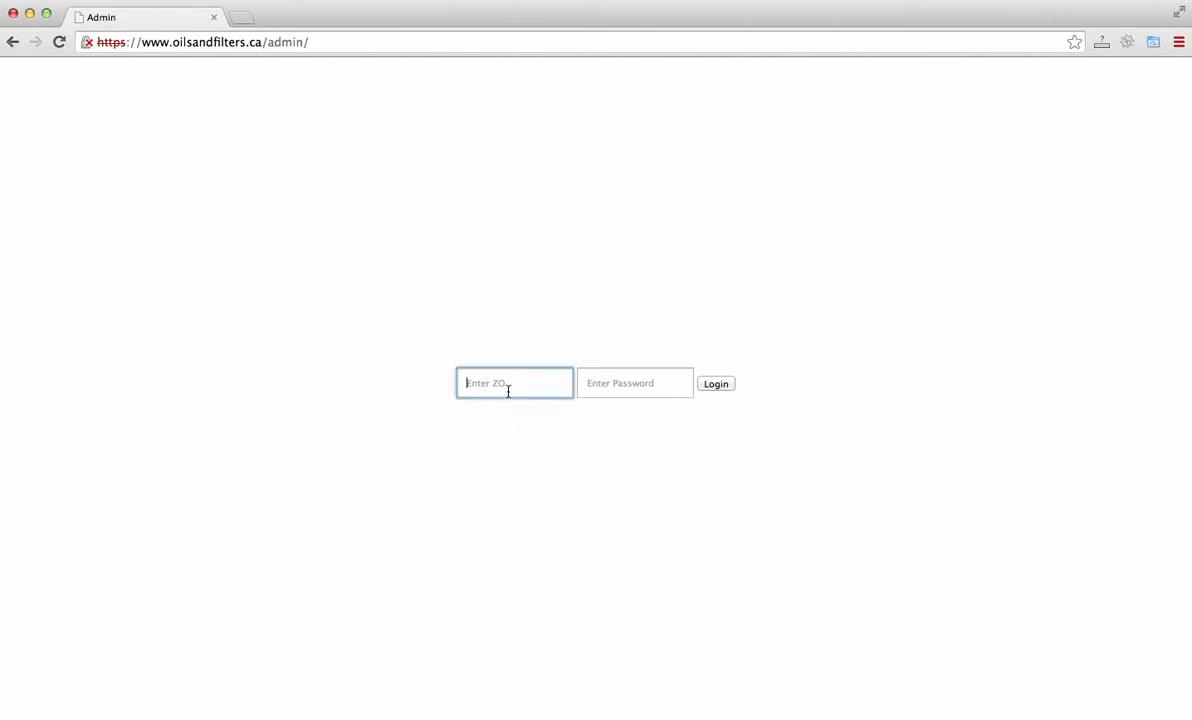
pyautogui.click(623, 390)
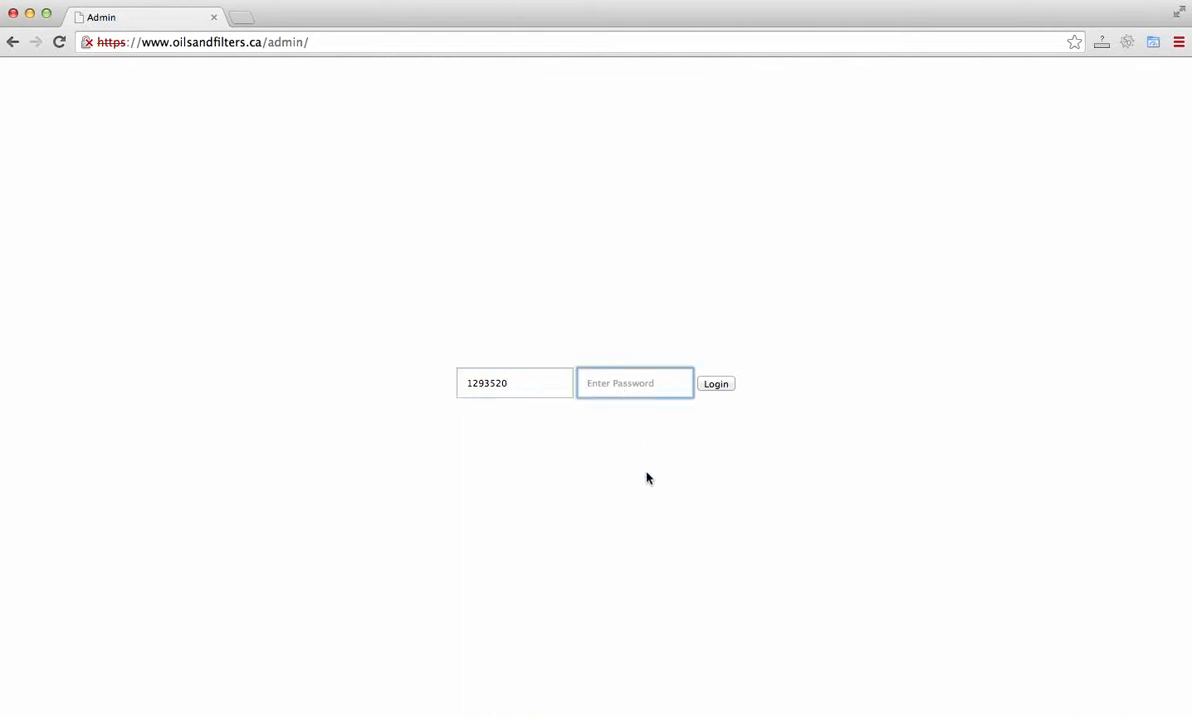
pyautogui.write('•••••••')
pyautogui.press('Return')
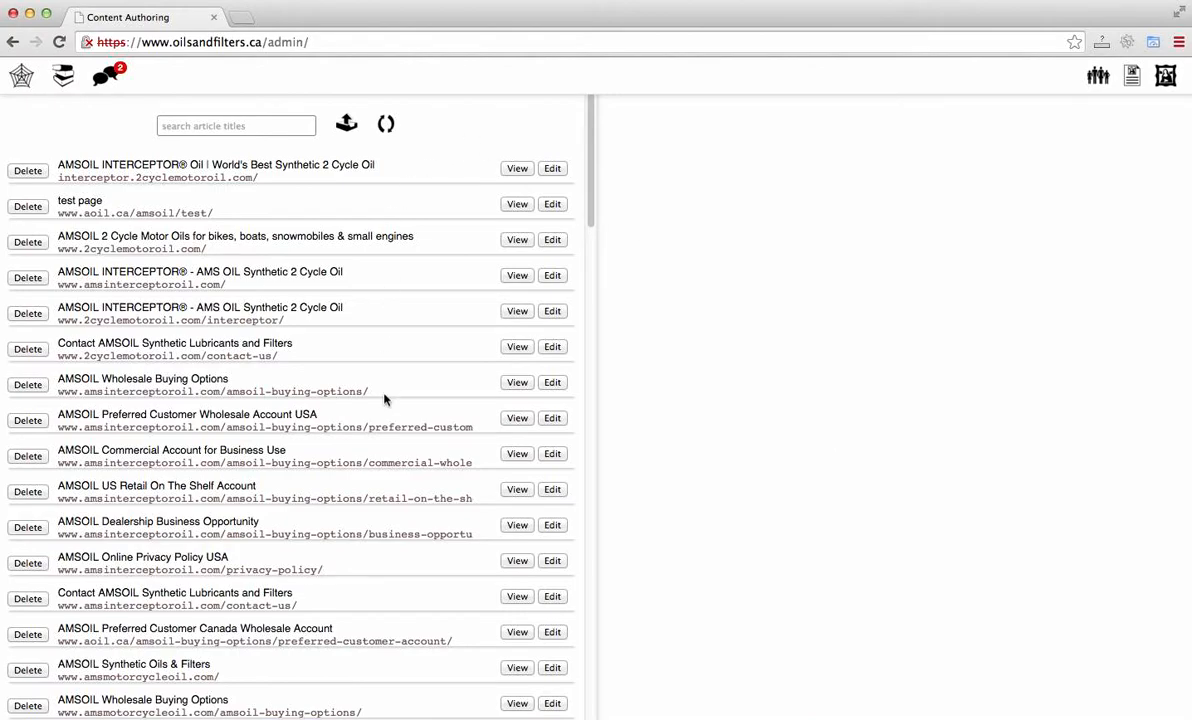
# Step: Browse the list of article titles and their URLs in the content authoring page
pyautogui.scroll(-15, 384, 399)
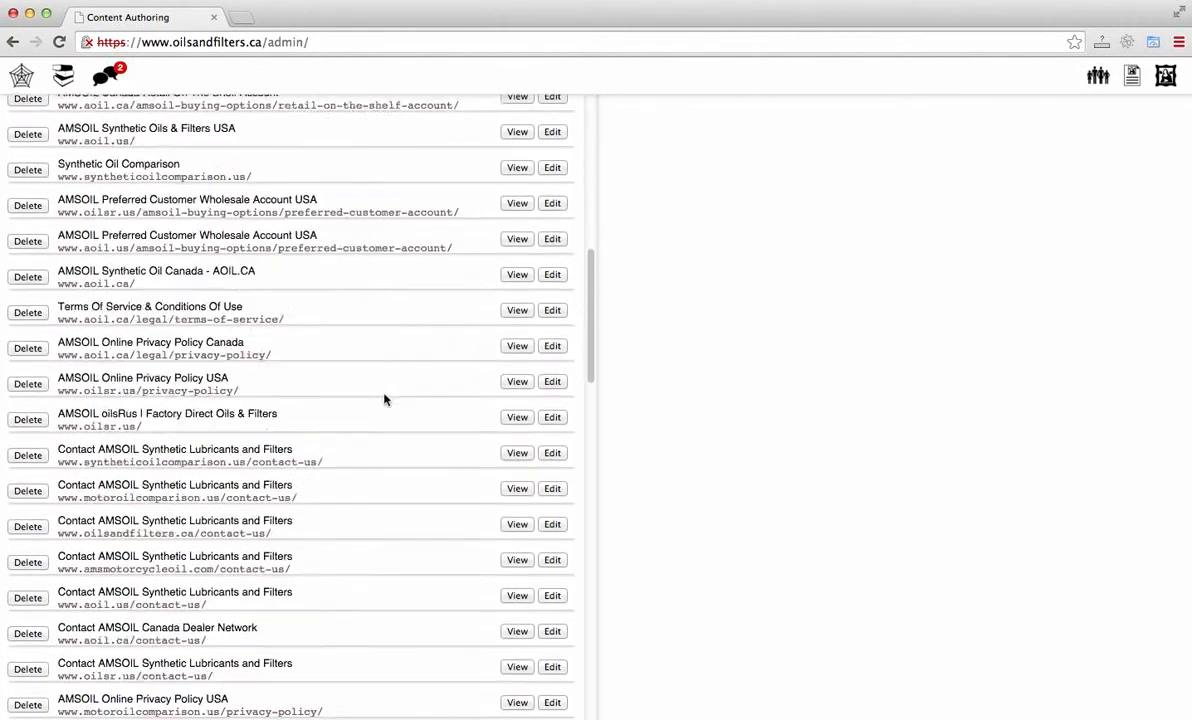
pyautogui.scroll(-3, 384, 399)
pyautogui.scroll(15, 384, 399)
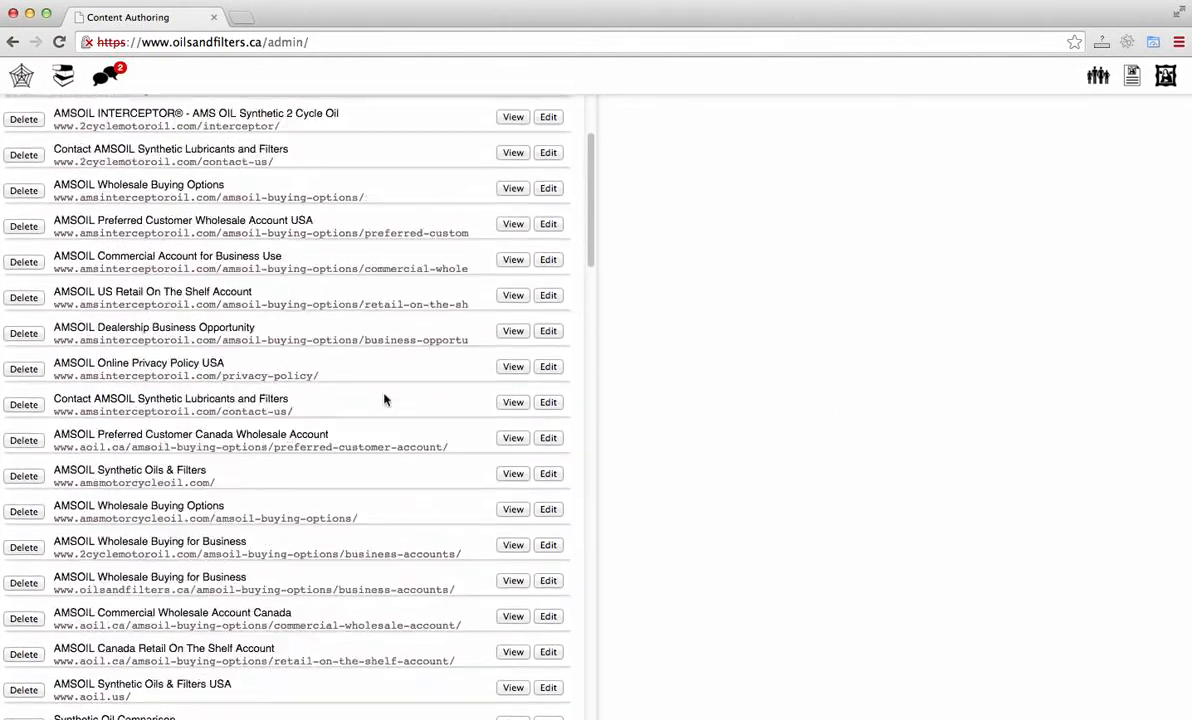
pyautogui.scroll(5, 384, 399)
pyautogui.scroll(-6, 384, 399)
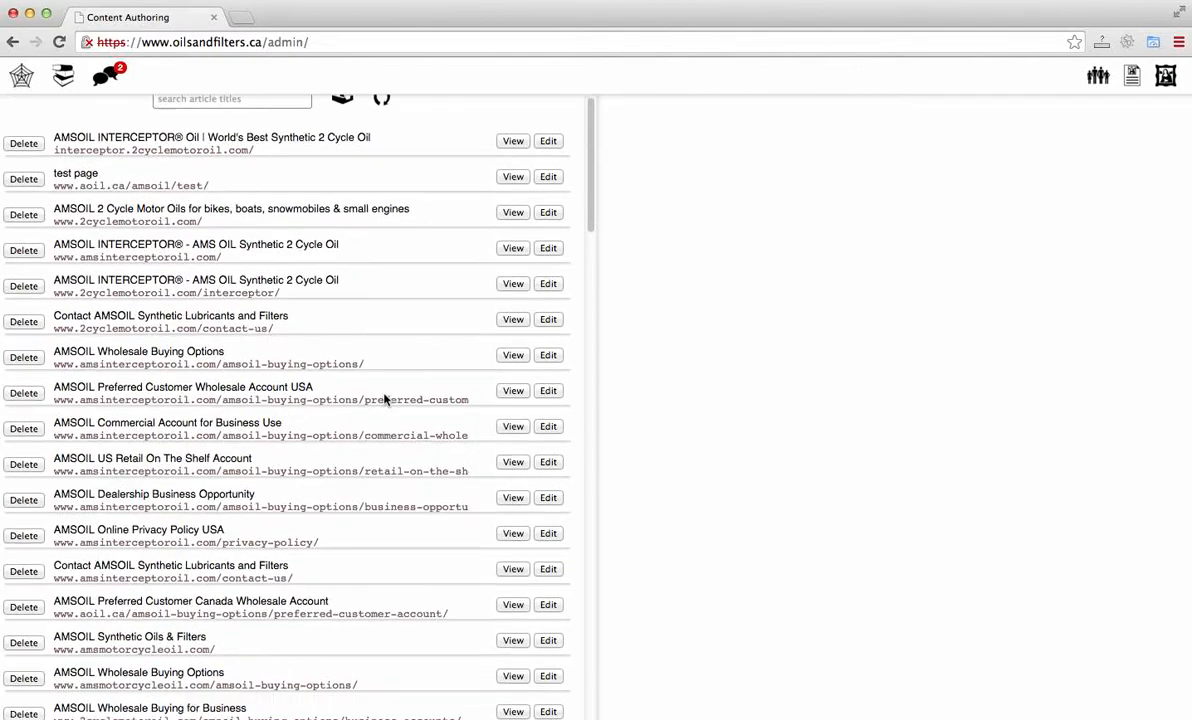
pyautogui.scroll(-15, 384, 394)
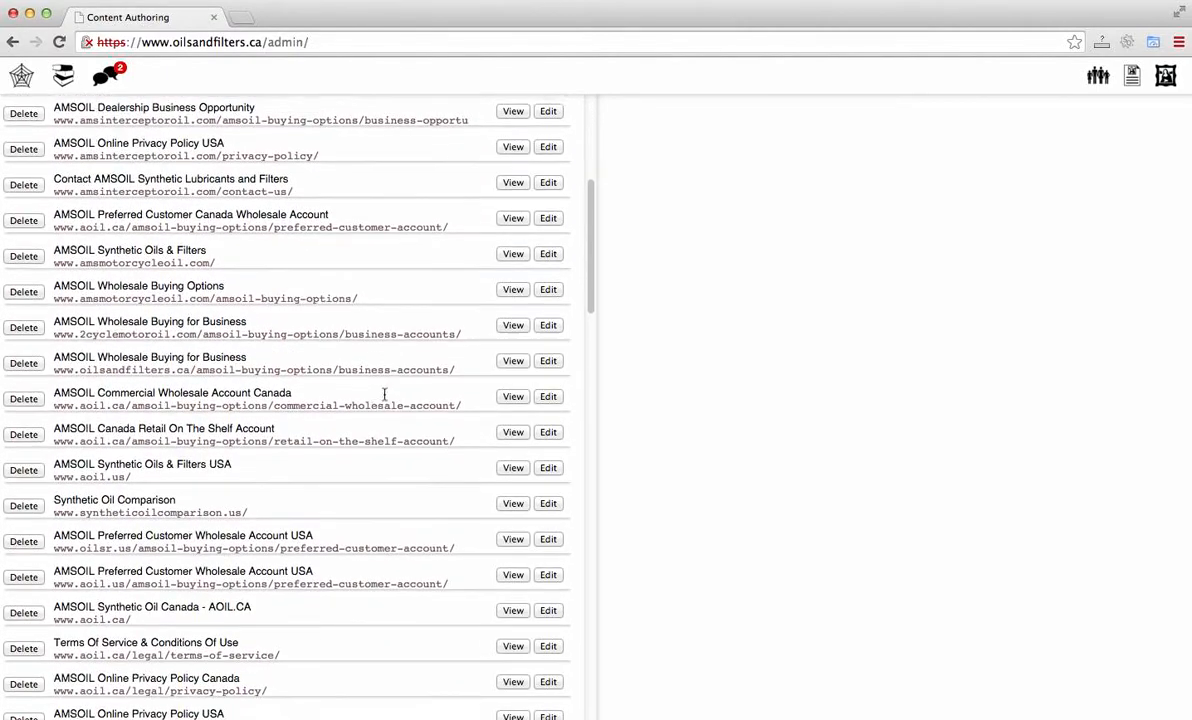
pyautogui.scroll(20, 384, 399)
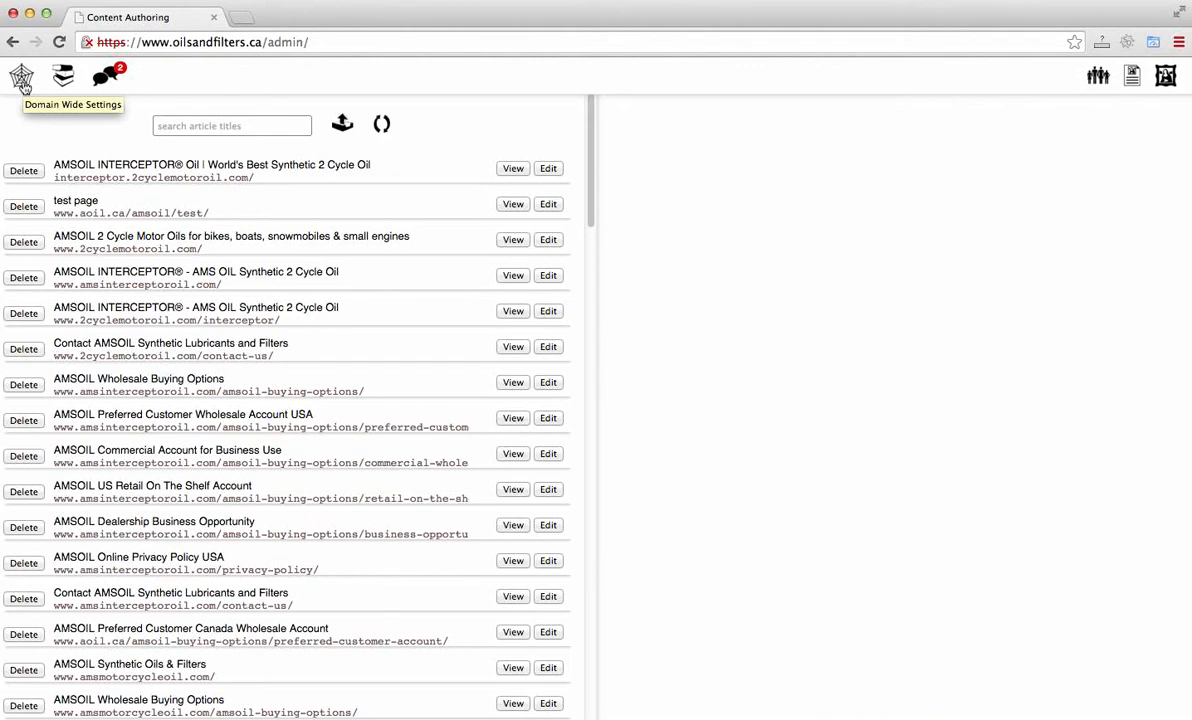
pyautogui.click(62, 83)
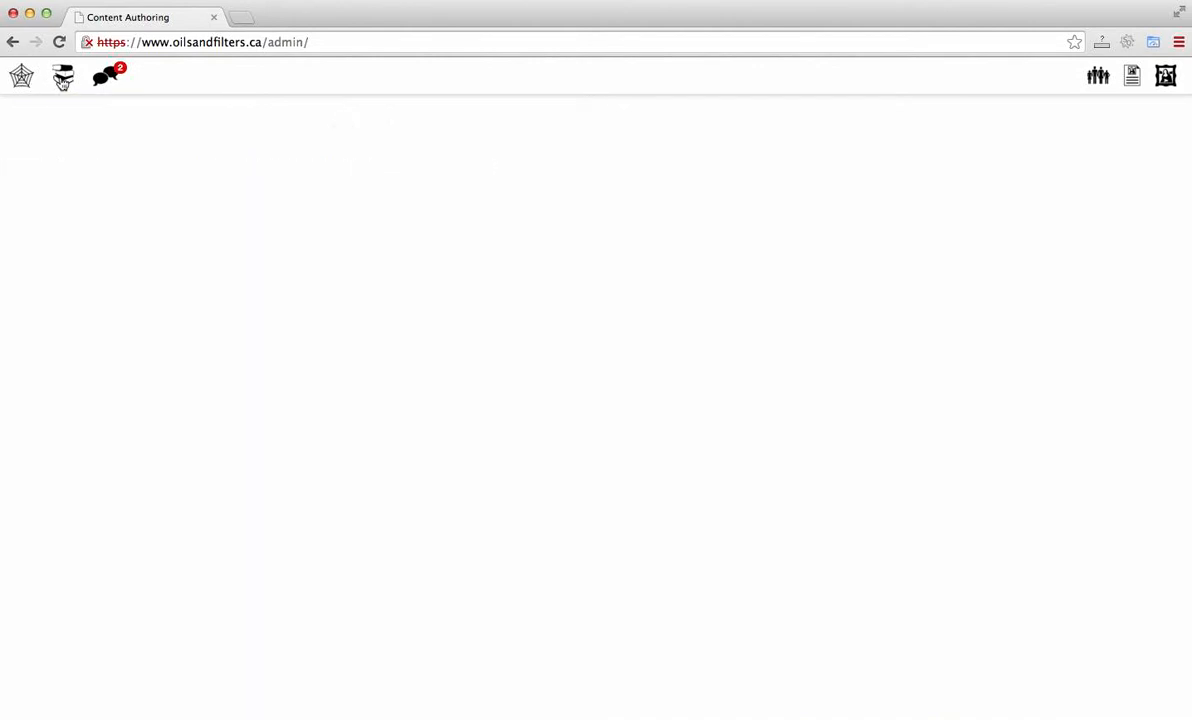
pyautogui.click(22, 78)
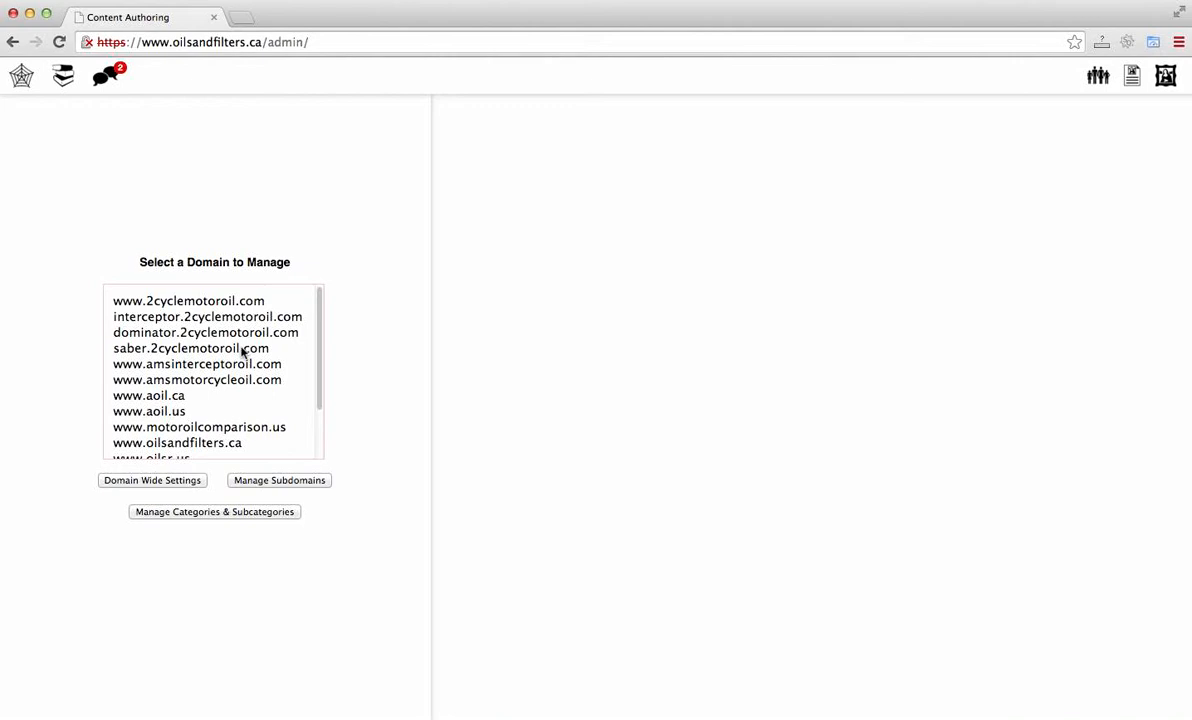
pyautogui.scroll(-3, 241, 351)
pyautogui.scroll(3, 241, 351)
pyautogui.scroll(-2, 241, 351)
pyautogui.scroll(3, 241, 351)
pyautogui.click(245, 302)
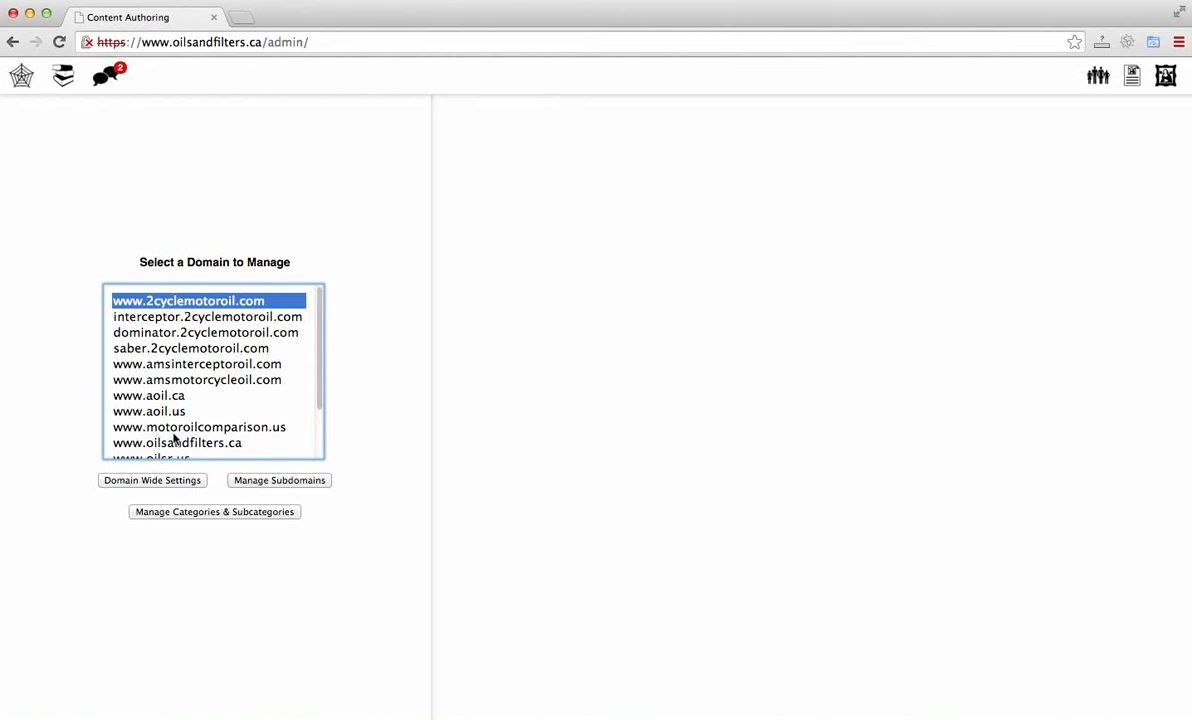
pyautogui.click(171, 483)
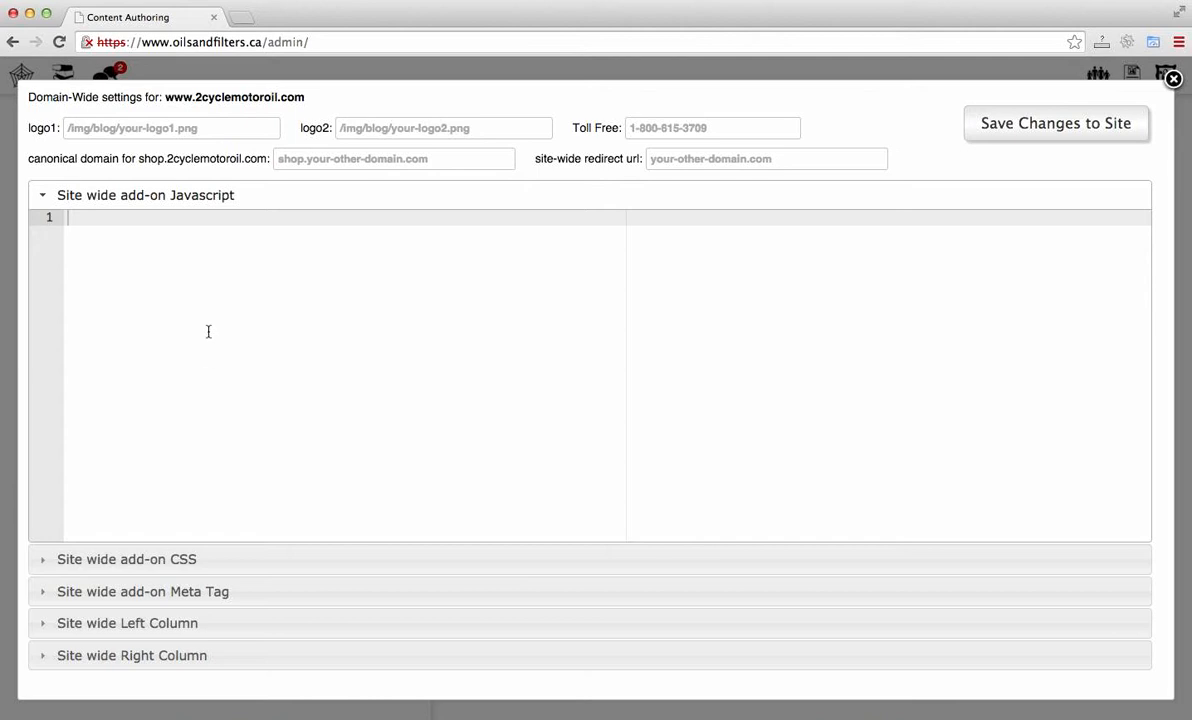
# Step: Fill the Toll Free field with the toll-free phone number followed by ext 123
pyautogui.click(64, 124)
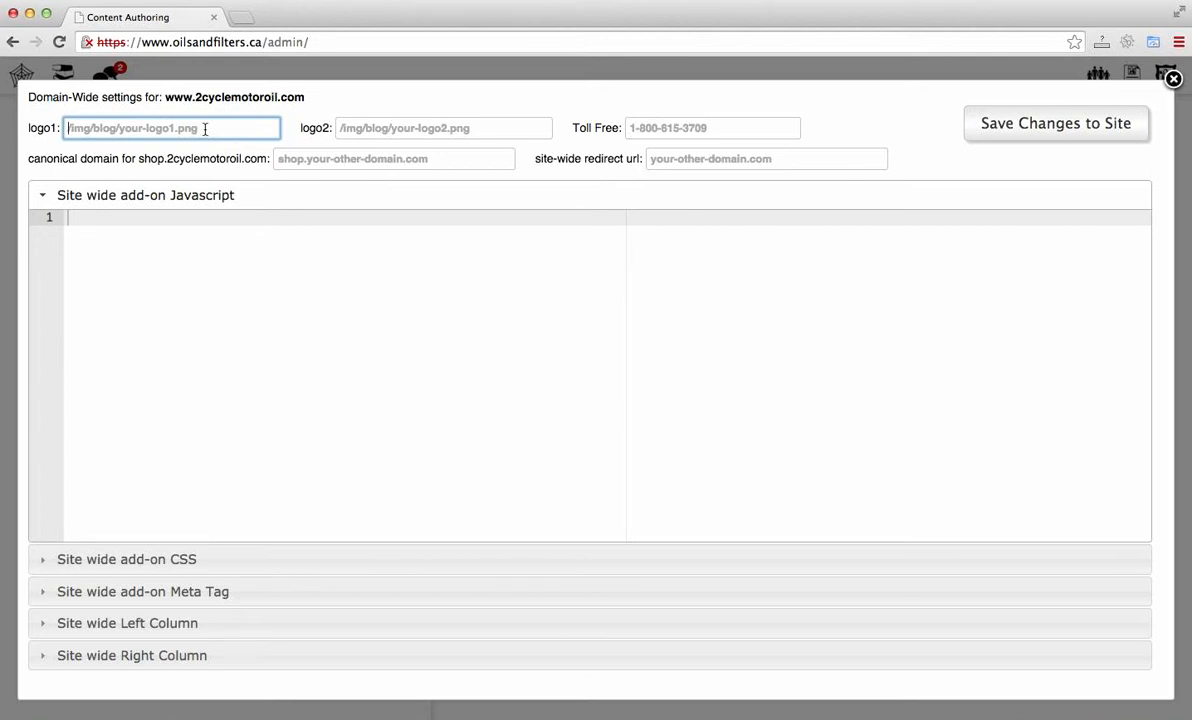
pyautogui.click(362, 127)
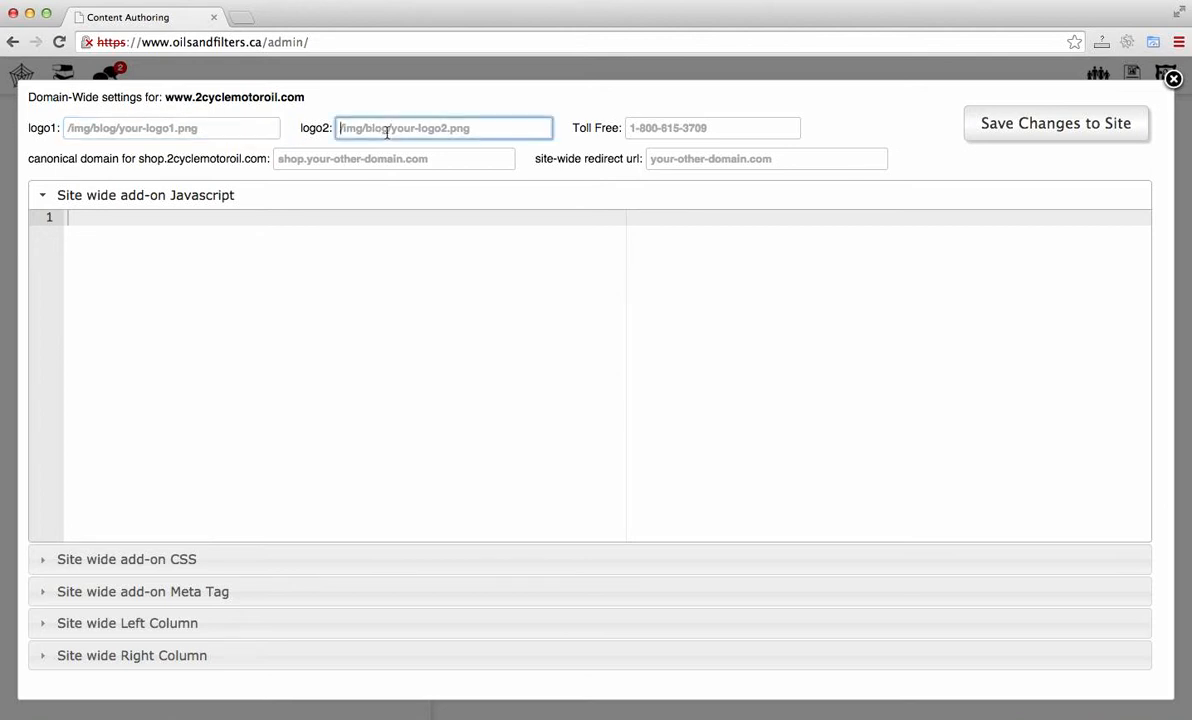
pyautogui.click(196, 132)
pyautogui.click(419, 129)
pyautogui.click(258, 128)
pyautogui.click(471, 125)
pyautogui.click(673, 127)
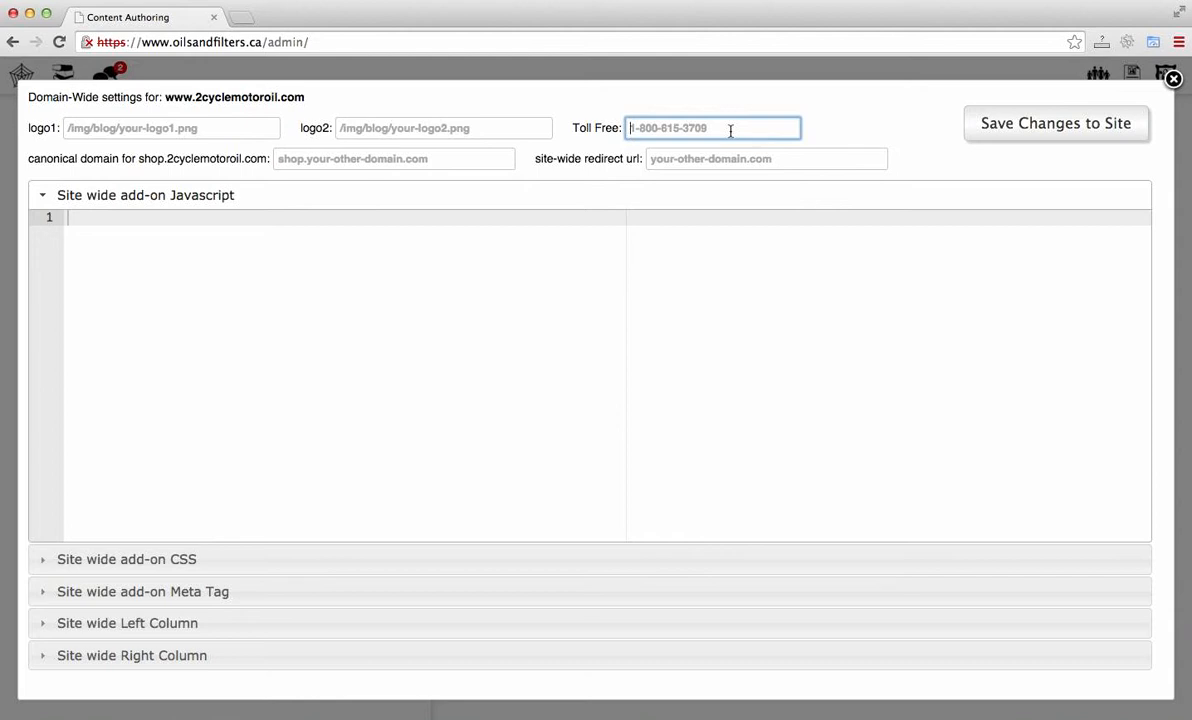
# Step: Expand the site-wide CSS, Meta Tag, Left Column and Right Column sections to review their contents
pyautogui.doubleClick(594, 158)
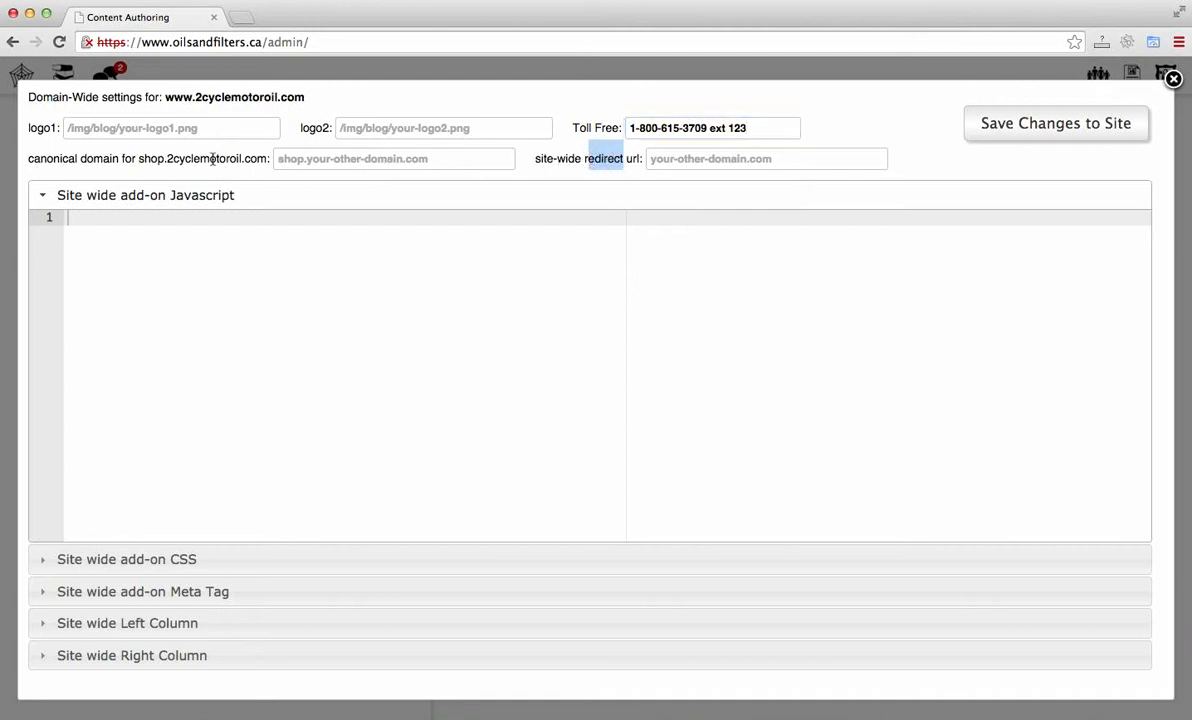
pyautogui.moveTo(212, 158); pyautogui.dragTo(168, 155)
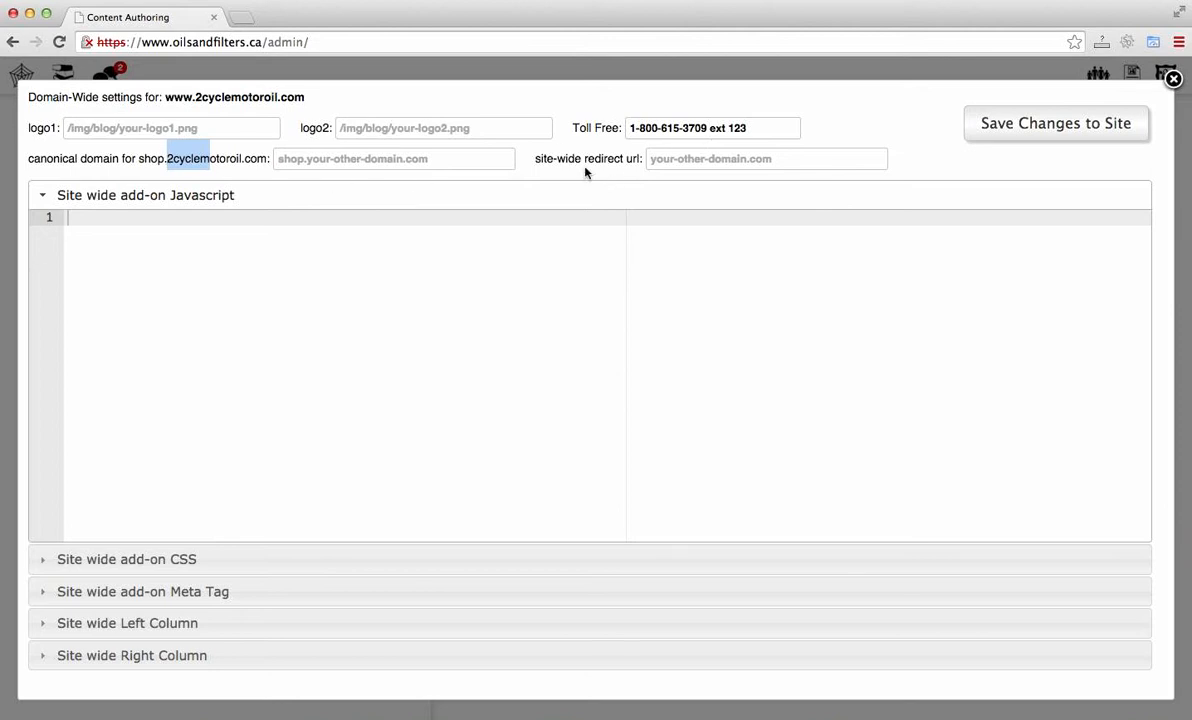
pyautogui.click(561, 254)
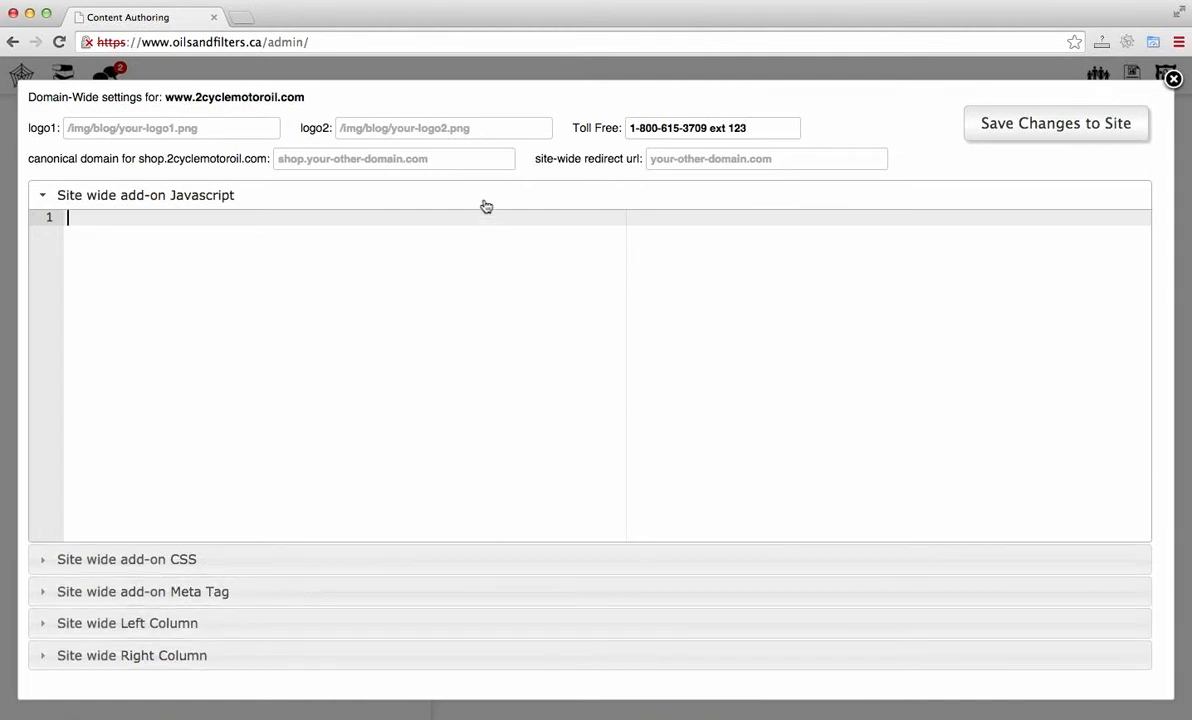
pyautogui.click(427, 561)
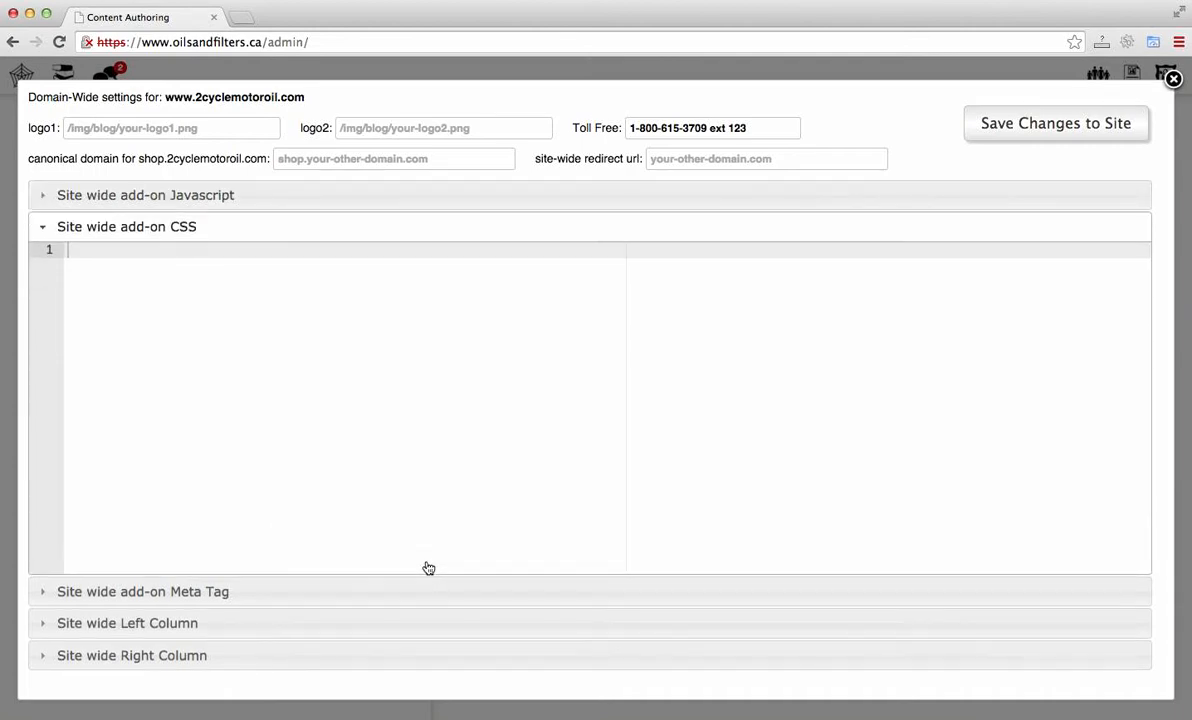
pyautogui.click(425, 592)
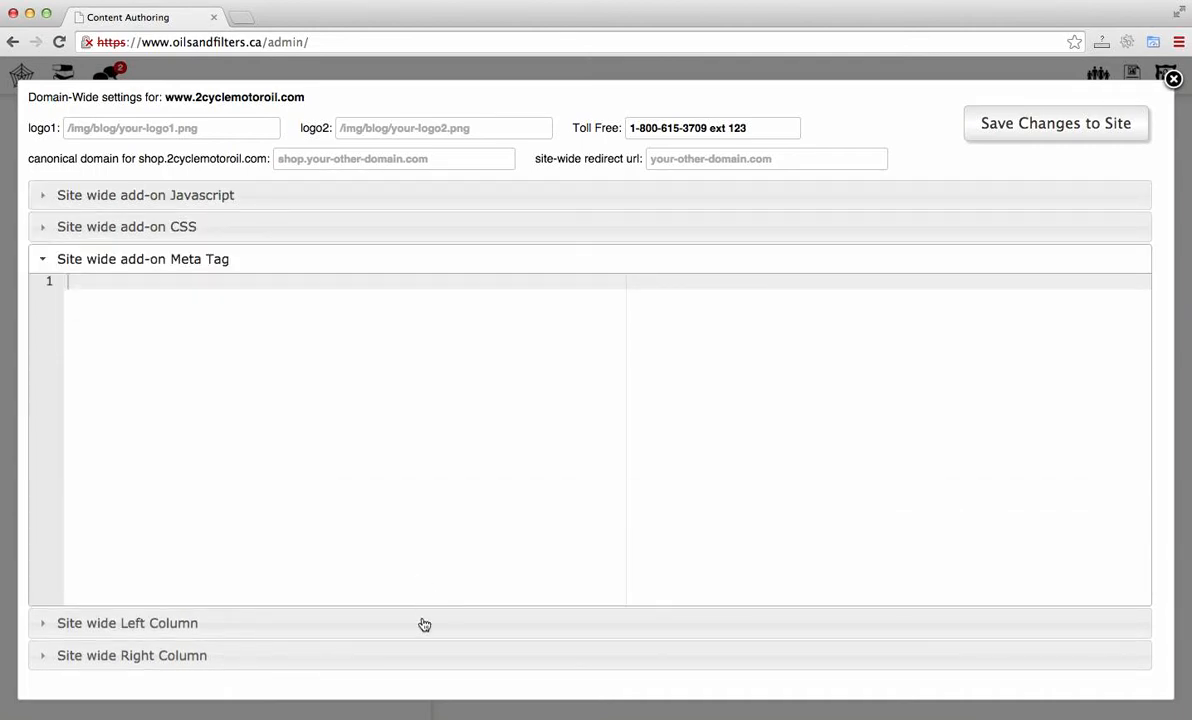
pyautogui.click(419, 628)
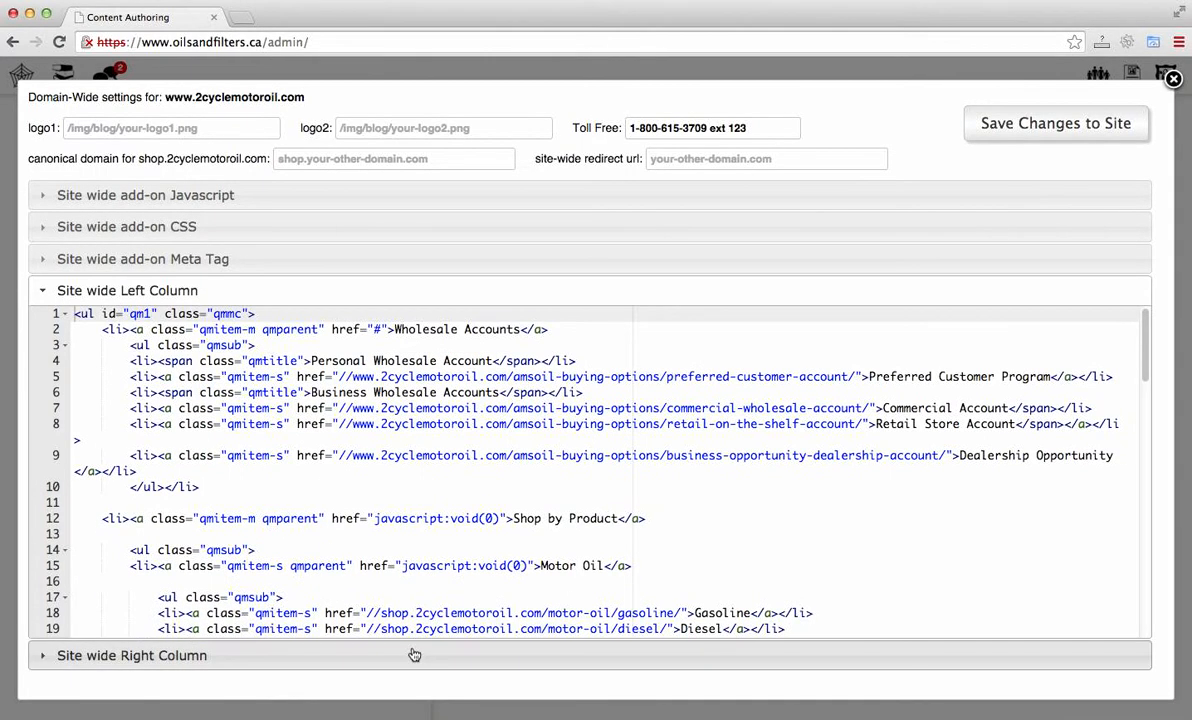
pyautogui.click(412, 655)
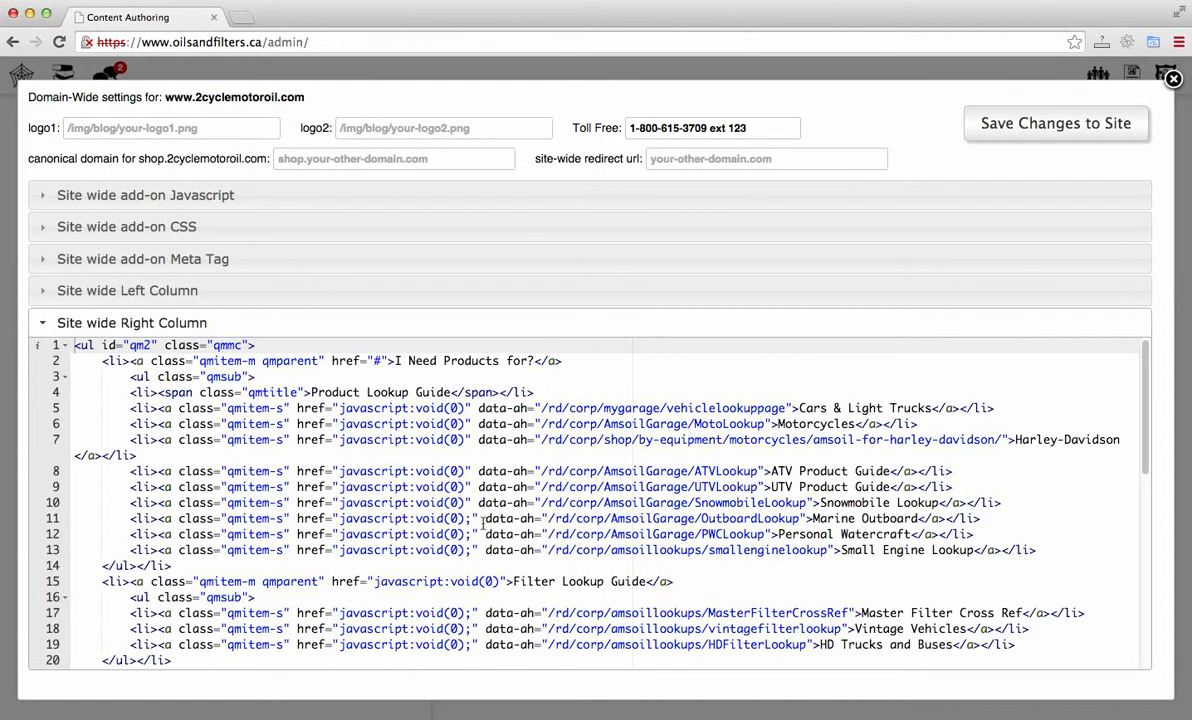
# Step: Write a script block containing alert('hi'); in the site-wide add-on Javascript editor
pyautogui.click(422, 209)
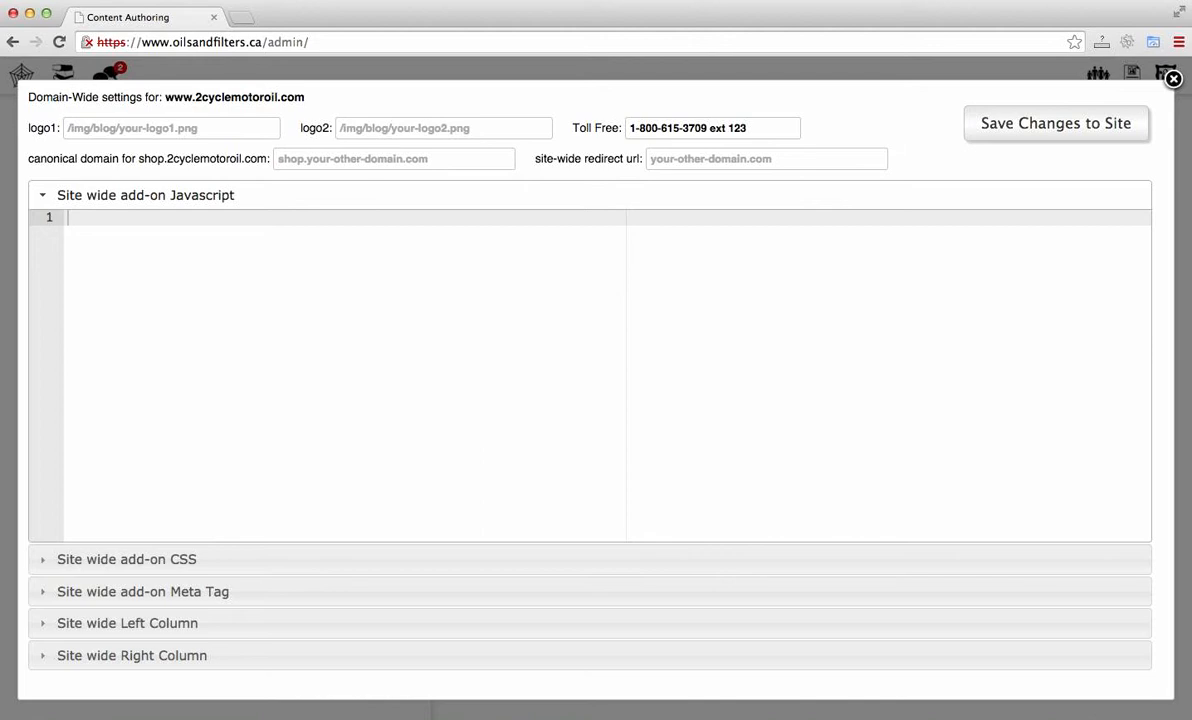
pyautogui.write('<script></script>')
pyautogui.press('Left')
pyautogui.press('Left')
pyautogui.press('Left')
pyautogui.press('Left')
pyautogui.press('Left')
pyautogui.press('Left')
pyautogui.press('Left')
pyautogui.press('Return')
pyautogui.press('Return')
pyautogui.press('Up')
pyautogui.write('alert();')
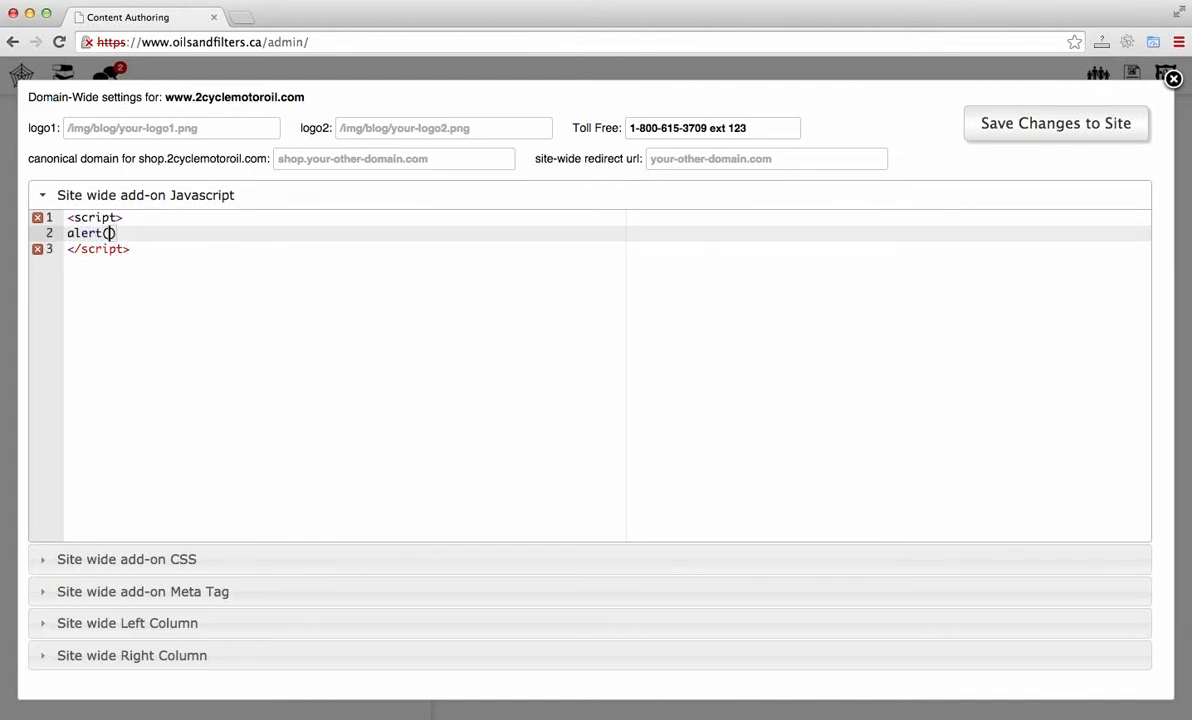
pyautogui.press('Left')
pyautogui.press('Left')
pyautogui.write("'hi")
# Step: Remove the script tags so only alert('hi'); remains on line 1, then open the site-wide add-on CSS section
pyautogui.click(379, 332)
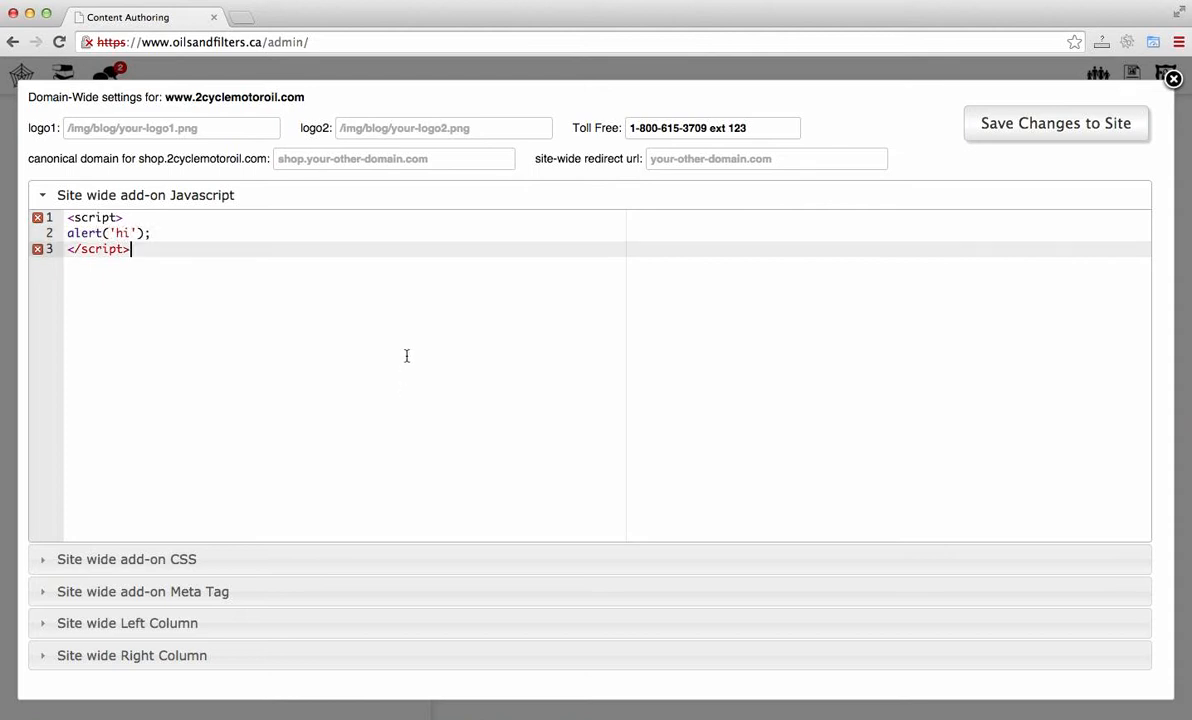
pyautogui.click(160, 218)
pyautogui.press('BackSpace')
pyautogui.press('BackSpace')
pyautogui.press('BackSpace')
pyautogui.press('BackSpace')
pyautogui.press('BackSpace')
pyautogui.press('BackSpace')
pyautogui.press('BackSpace')
pyautogui.press('BackSpace')
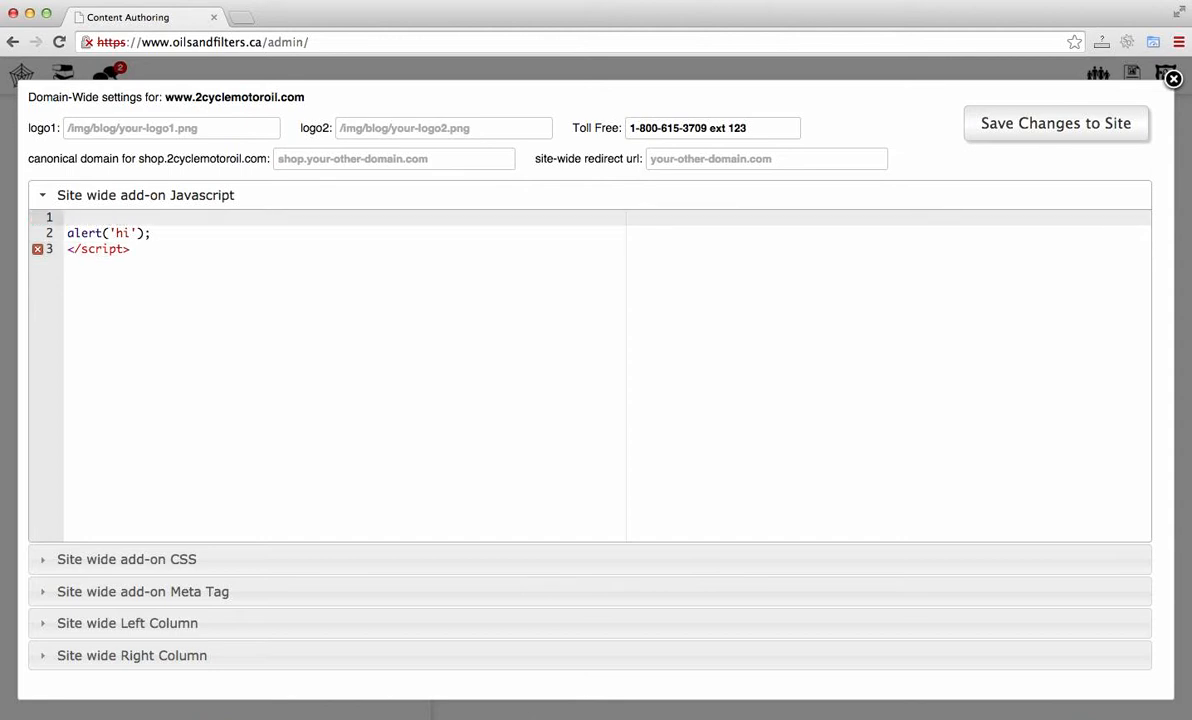
pyautogui.press('Down')
pyautogui.press('Down')
pyautogui.press('Down')
pyautogui.press('BackSpace')
pyautogui.press('BackSpace')
pyautogui.press('BackSpace')
pyautogui.press('BackSpace')
pyautogui.press('BackSpace')
pyautogui.press('BackSpace')
pyautogui.press('BackSpace')
pyautogui.press('BackSpace')
pyautogui.press('BackSpace')
pyautogui.press('BackSpace')
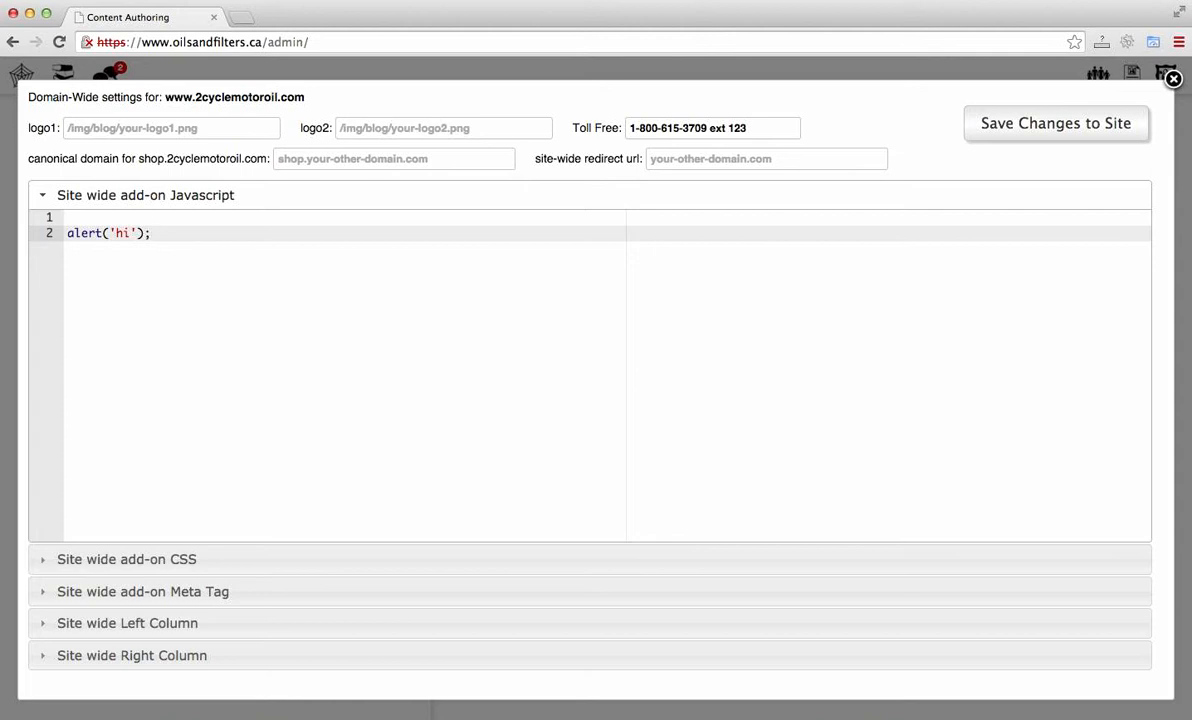
pyautogui.press('Up')
pyautogui.press('Delete')
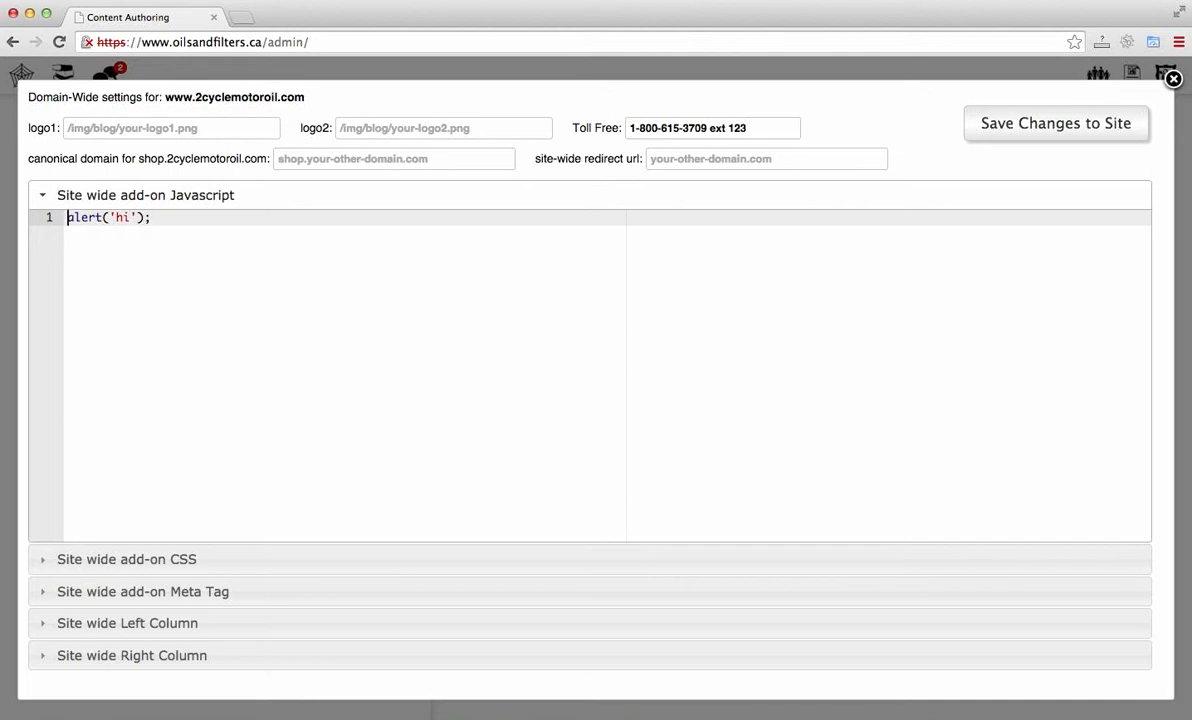
pyautogui.click(152, 217)
pyautogui.click(284, 557)
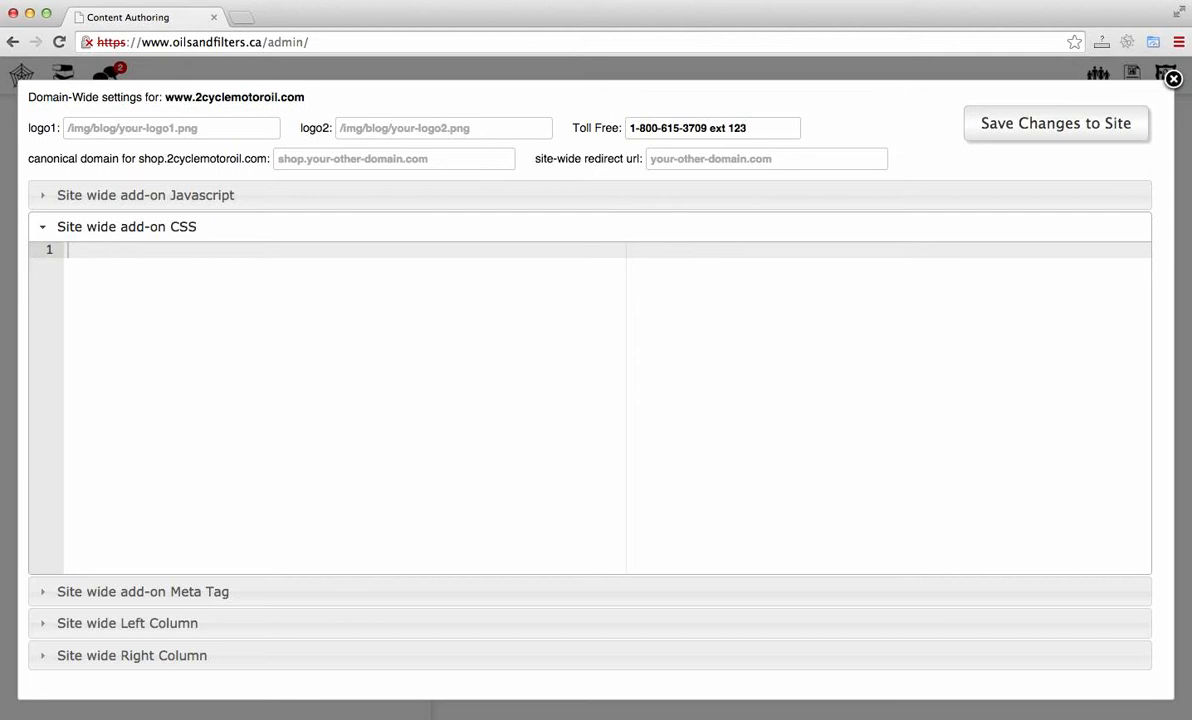
# Step: Write an empty .class{} rule in the site-wide add-on CSS editor
pyautogui.write('<style>')
pyautogui.press('BackSpace')
pyautogui.press('BackSpace')
pyautogui.press('BackSpace')
pyautogui.press('BackSpace')
pyautogui.press('BackSpace')
pyautogui.press('BackSpace')
pyautogui.press('BackSpace')
pyautogui.write('.cal')
pyautogui.write('ss')
pyautogui.press('BackSpace')
pyautogui.press('BackSpace')
pyautogui.press('BackSpace')
pyautogui.press('BackSpace')
pyautogui.write('lass{}')
pyautogui.press('Left')
pyautogui.press('Return')
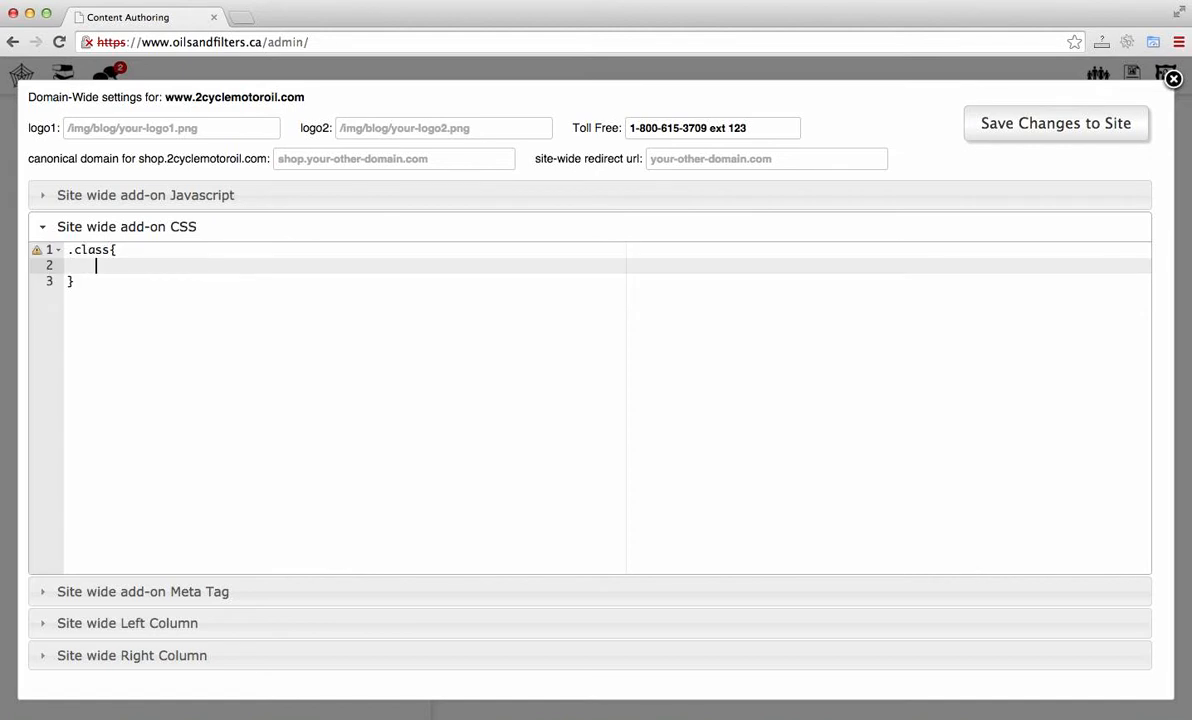
# Step: Add a font-size property inside the rule, then select and delete all CSS editor content
pyautogui.write('font-size')
pyautogui.press('Down')
pyautogui.press('BackSpace')
pyautogui.press('BackSpace')
pyautogui.press('super+a')
pyautogui.press('BackSpace')
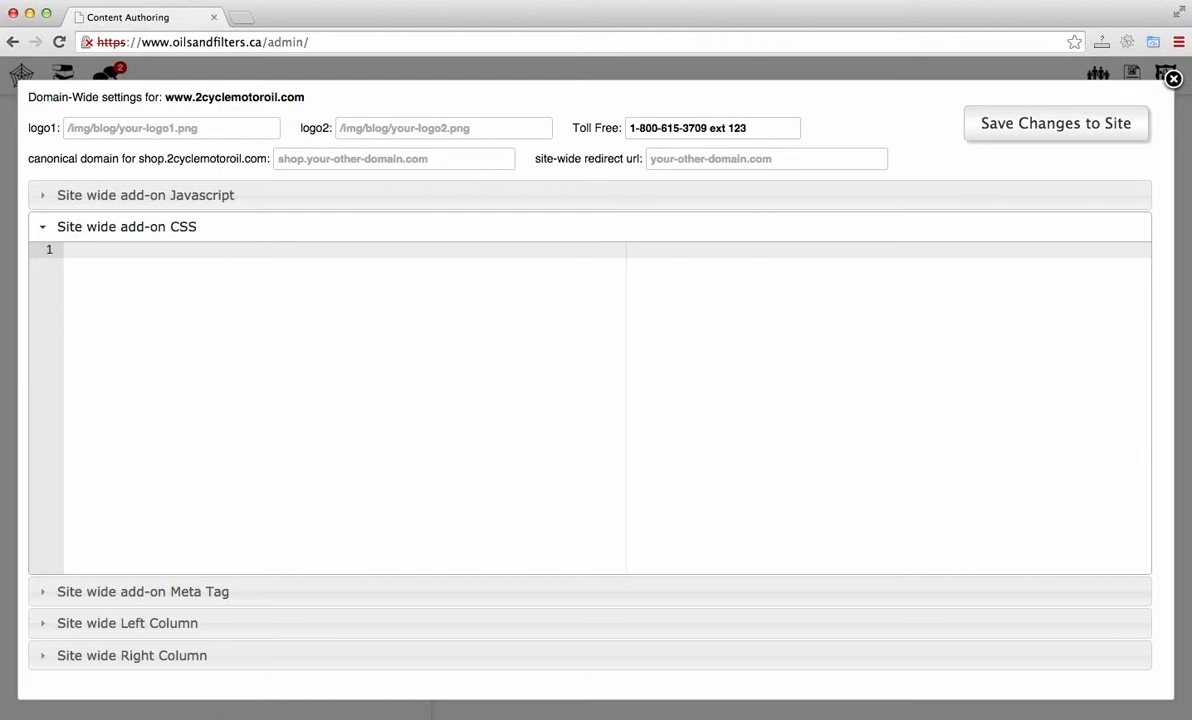
# Step: Expand the site-wide Meta Tag and Left Column sections to review their code
pyautogui.click(296, 600)
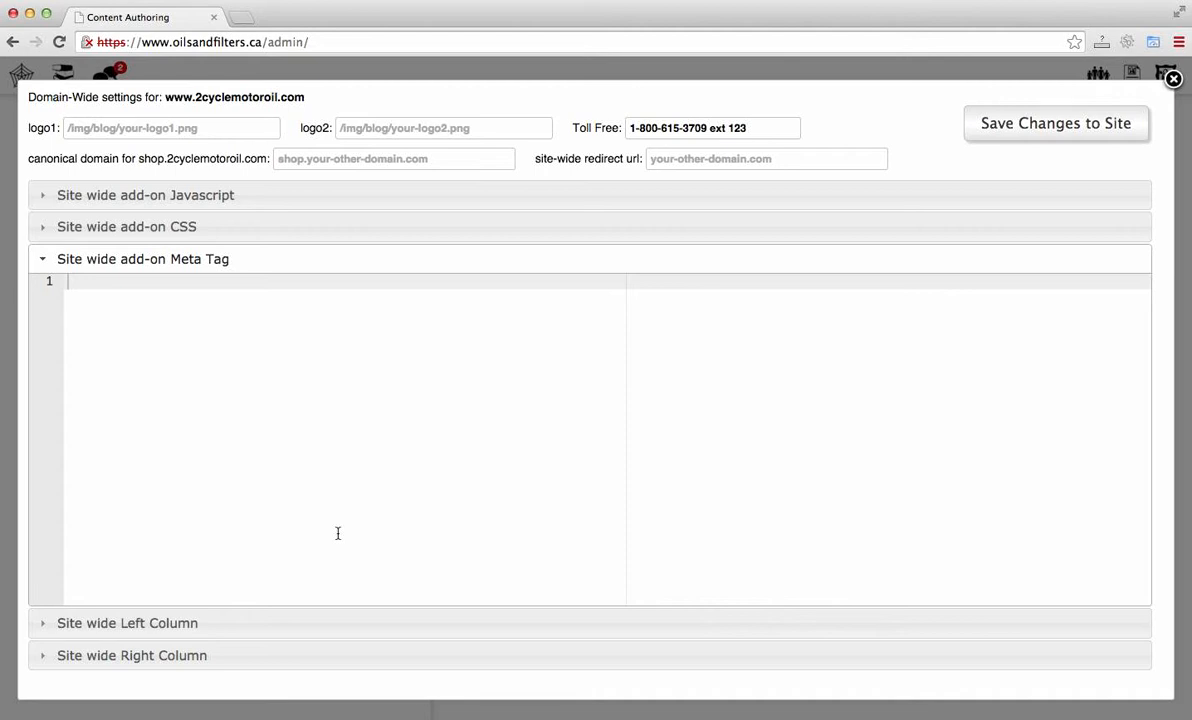
pyautogui.click(333, 620)
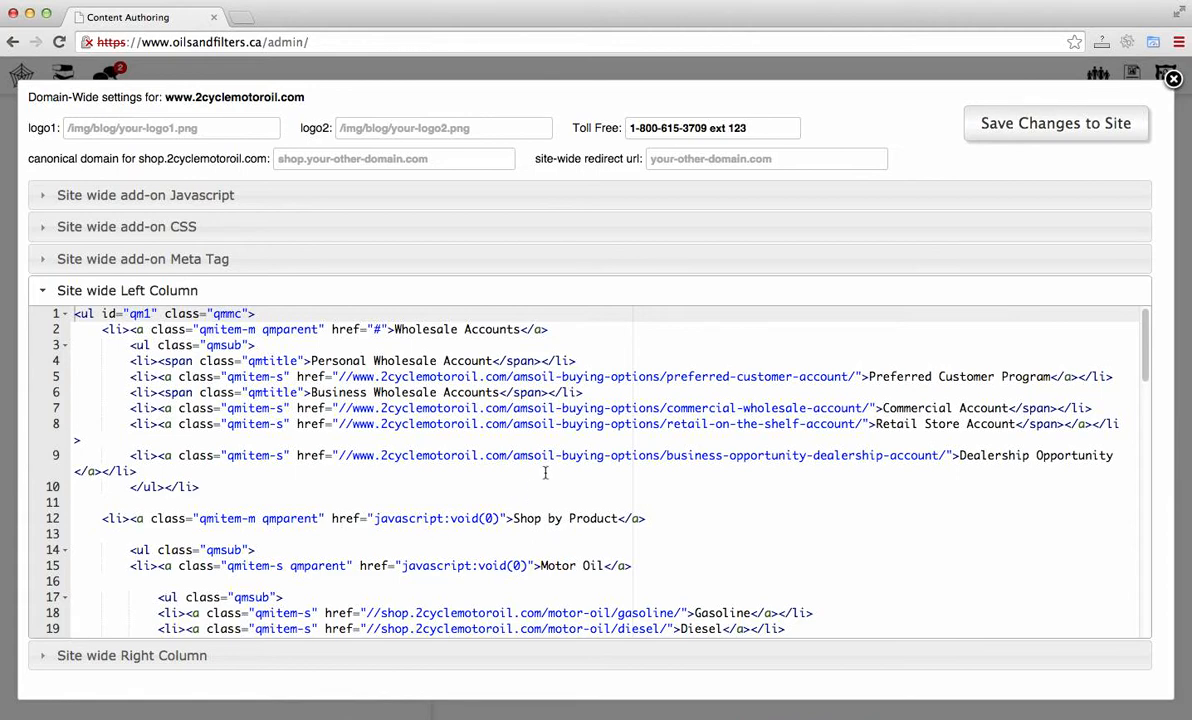
pyautogui.scroll(-2, 545, 472)
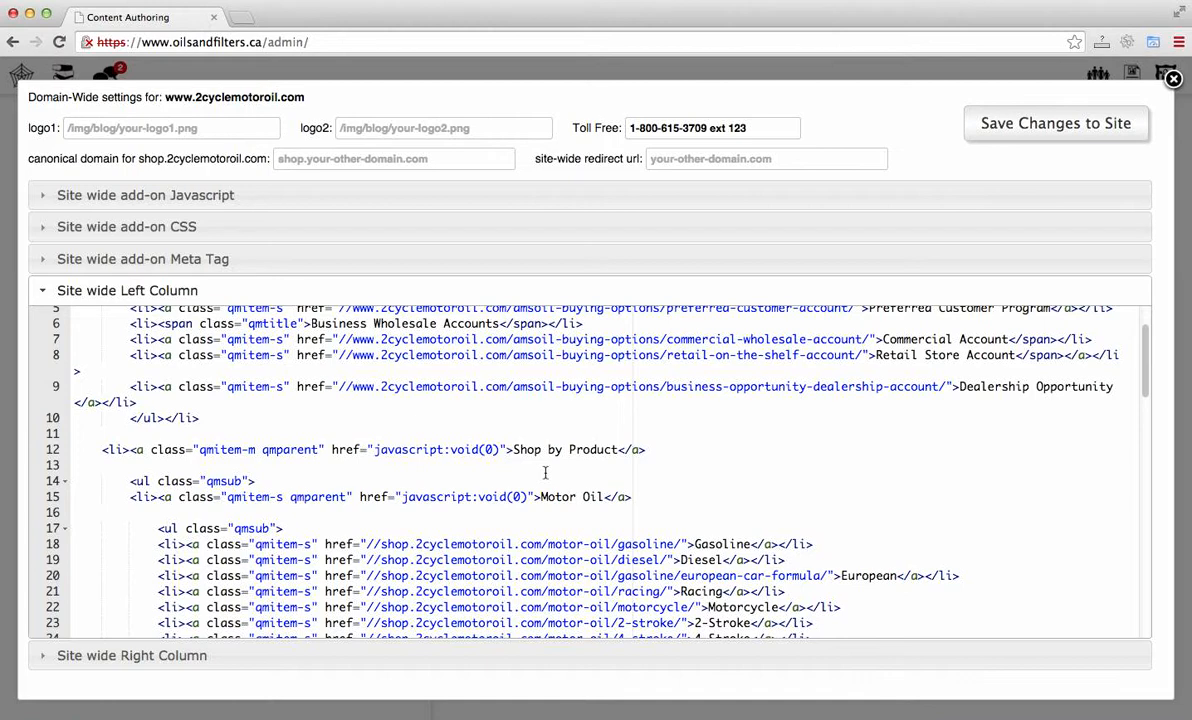
pyautogui.scroll(2, 545, 472)
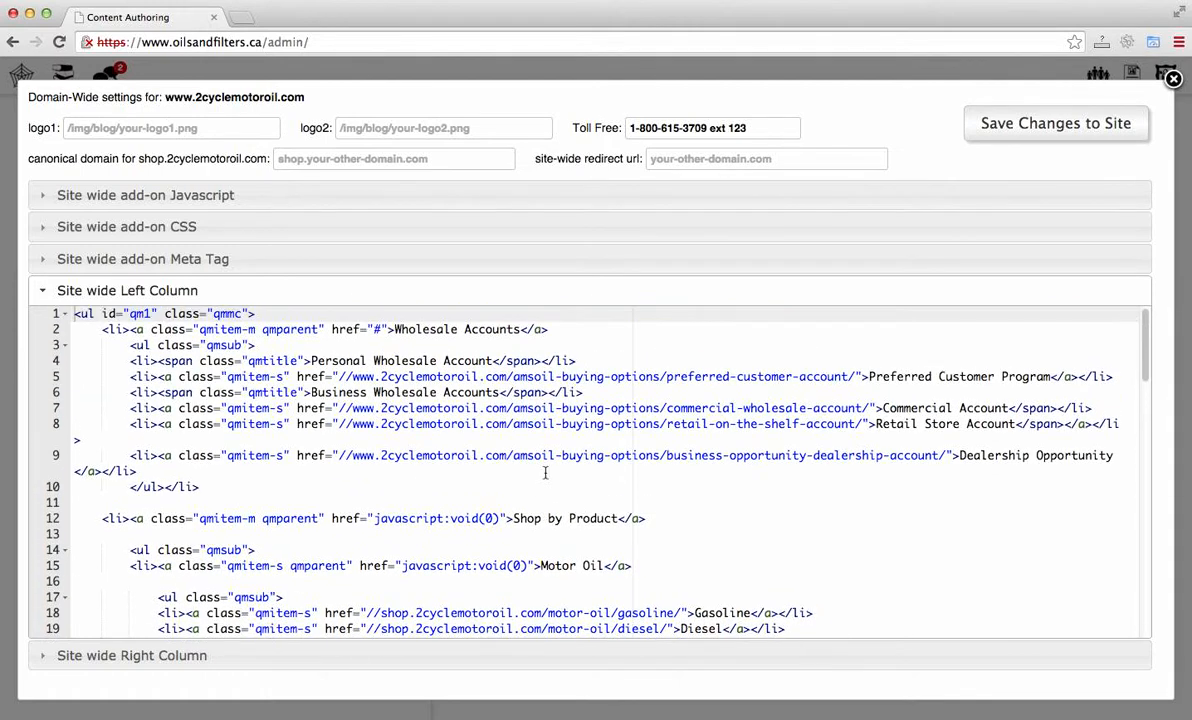
# Step: Shorten the Wholesale Accounts menu link text to Wholesale in the Left Column and save changes to the site
pyautogui.click(521, 329)
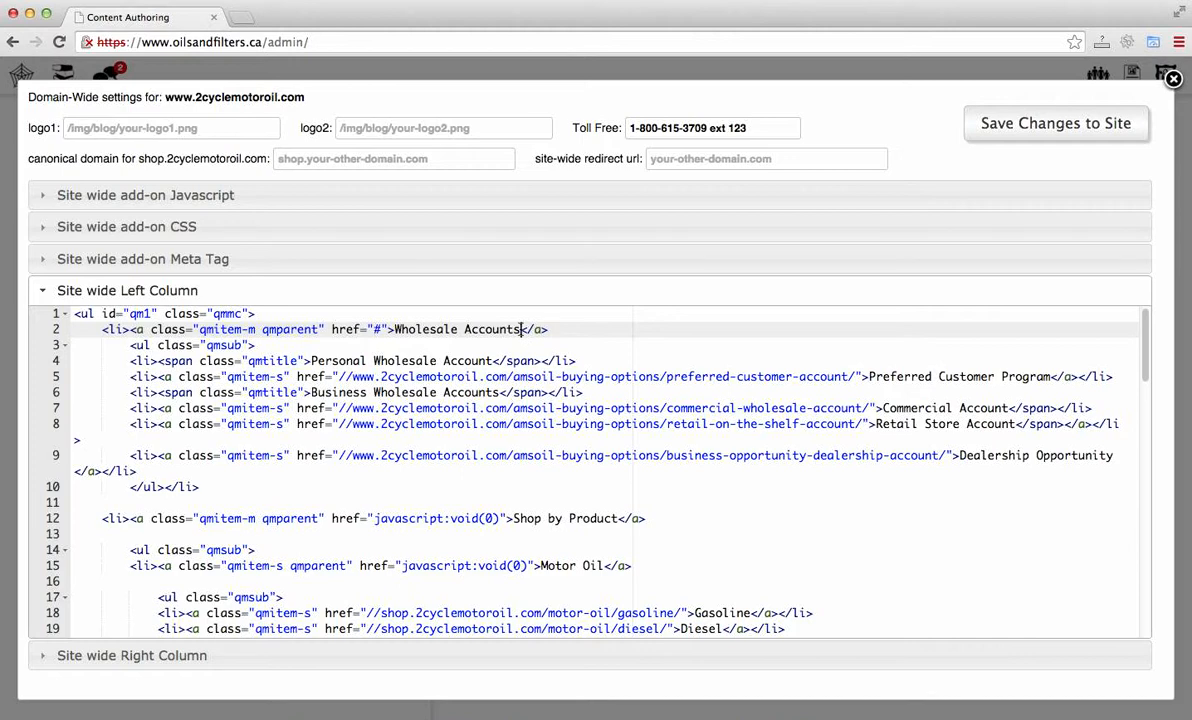
pyautogui.press('BackSpace')
pyautogui.press('BackSpace')
pyautogui.press('BackSpace')
pyautogui.press('BackSpace')
pyautogui.press('BackSpace')
pyautogui.press('BackSpace')
pyautogui.press('BackSpace')
pyautogui.press('BackSpace')
pyautogui.press('BackSpace')
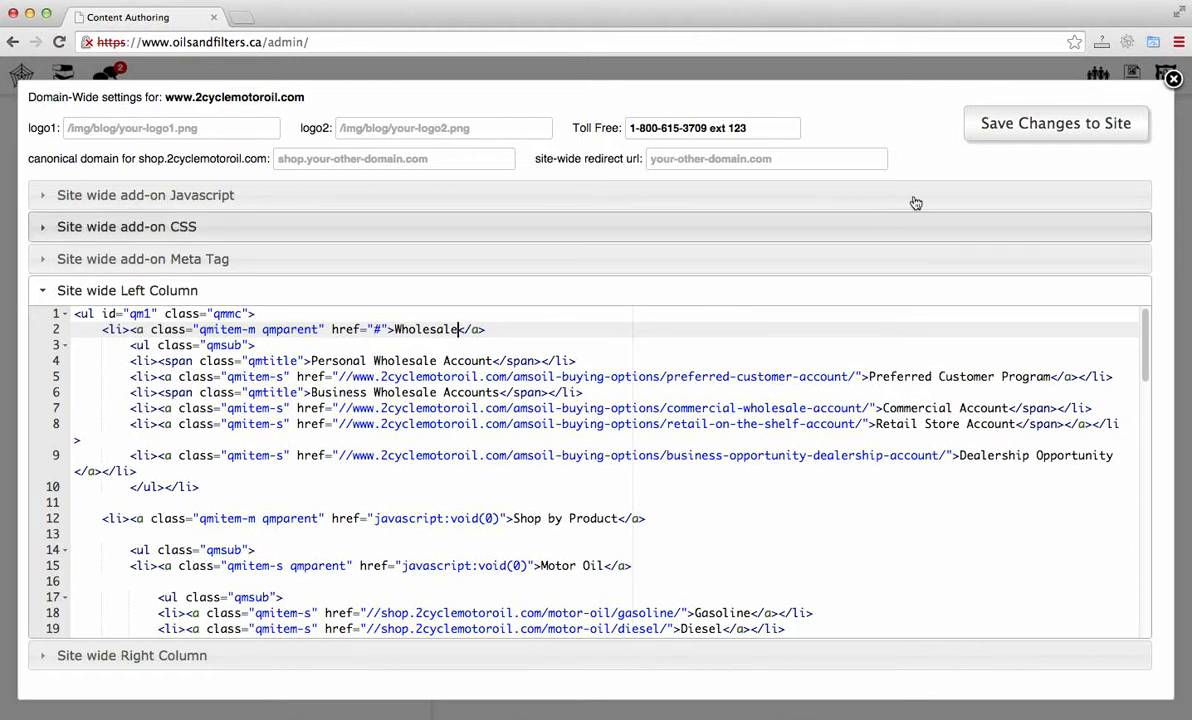
pyautogui.click(988, 137)
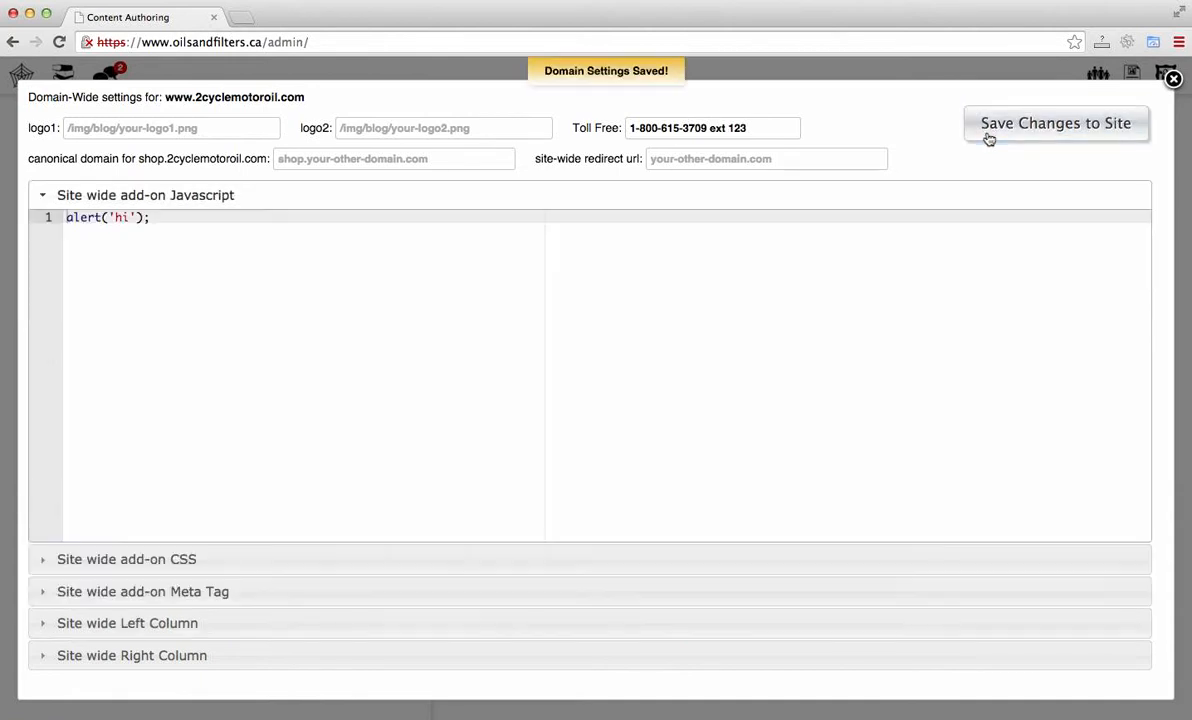
# Step: Delete the Personal Wholesale, Preferred Customer and Business Wholesale lines from the Left Column menu and save changes
pyautogui.click(757, 636)
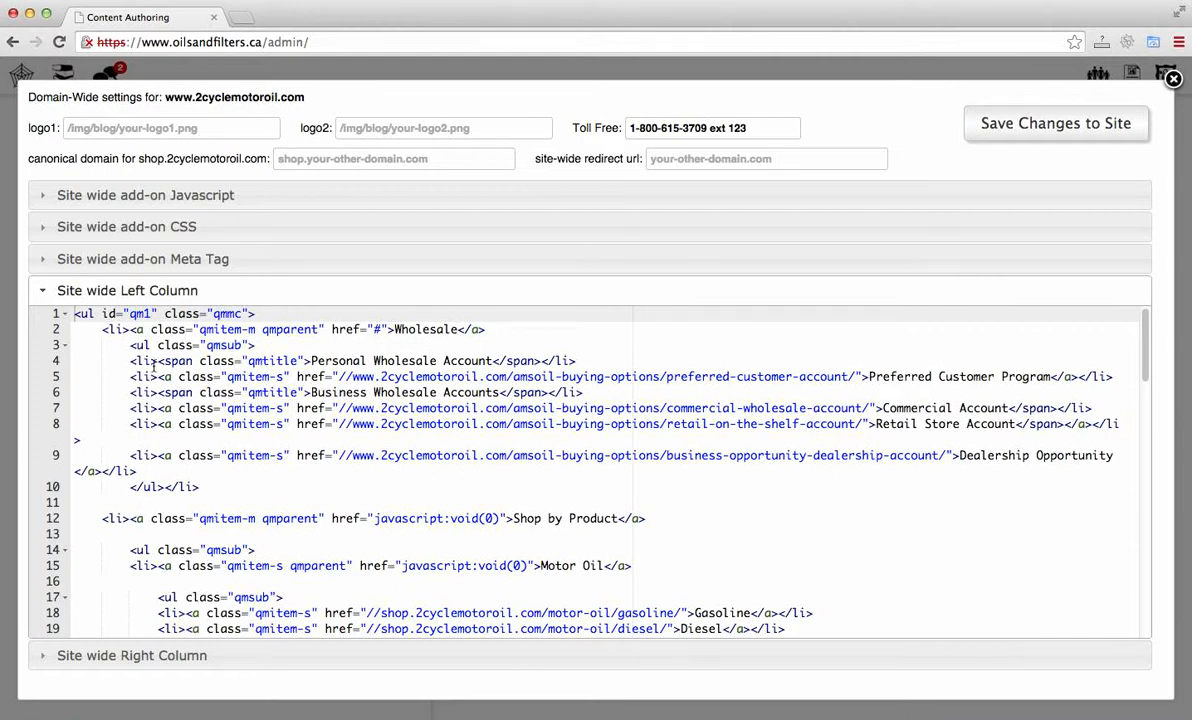
pyautogui.moveTo(131, 361); pyautogui.dragTo(592, 390)
pyautogui.press('BackSpace')
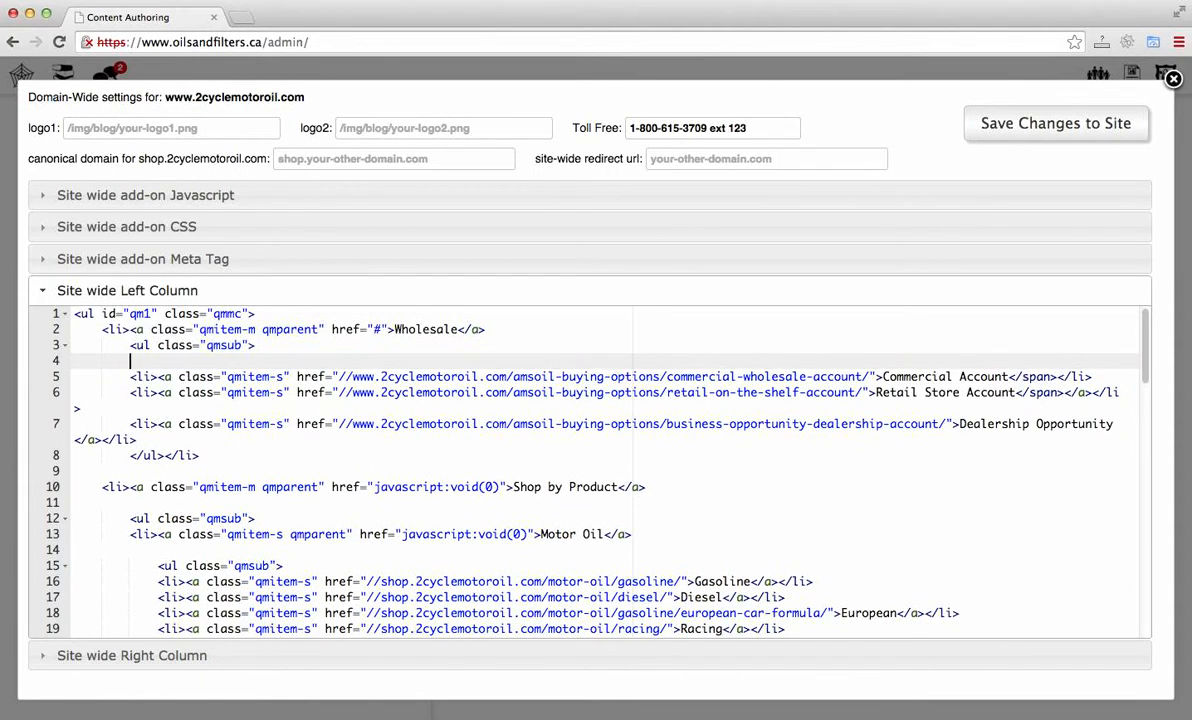
pyautogui.click(1095, 137)
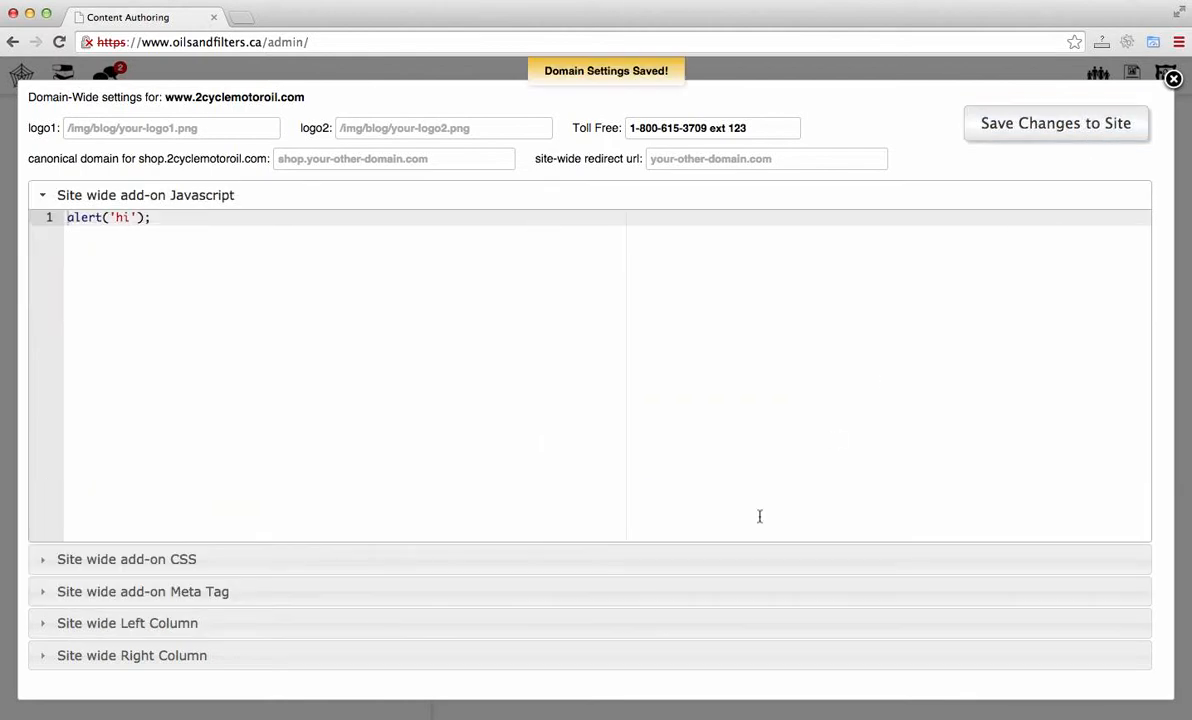
# Step: Select and delete the entire Left Column code, then save changes to the site
pyautogui.click(589, 636)
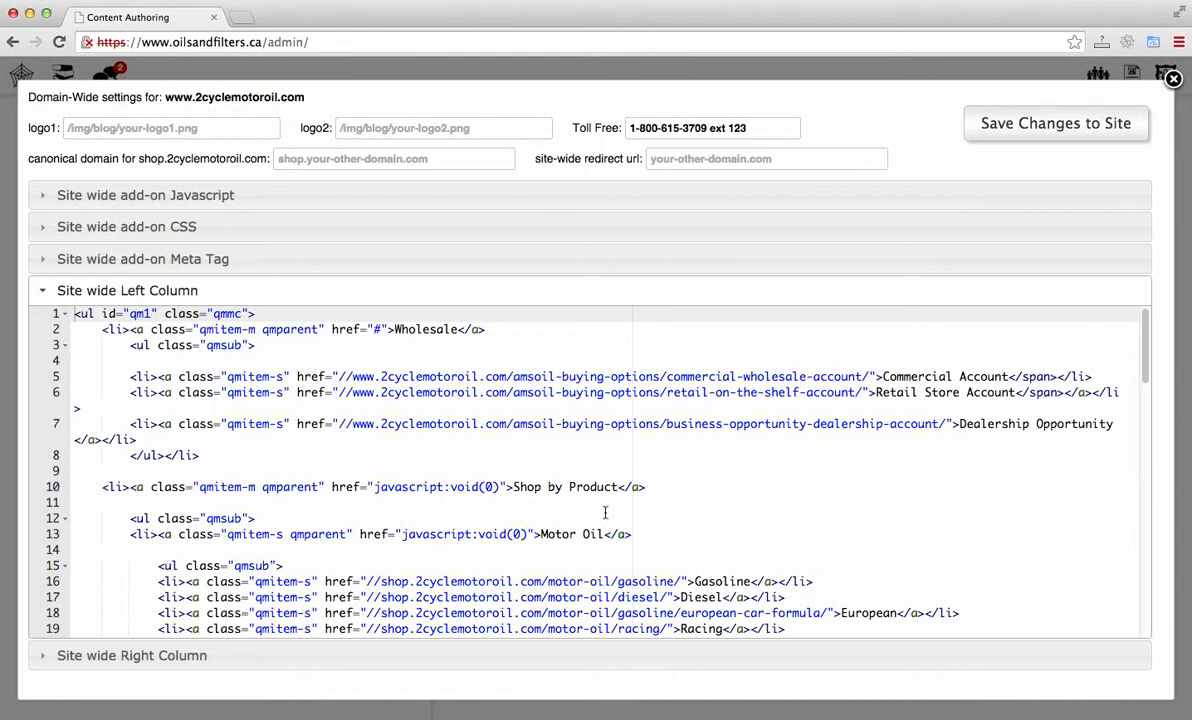
pyautogui.click(447, 435)
pyautogui.press('Up')
pyautogui.press('Up')
pyautogui.press('Up')
pyautogui.press('Up')
pyautogui.press('Up')
pyautogui.press('Up')
pyautogui.press('Up')
pyautogui.press('Up')
pyautogui.press('Up')
pyautogui.hotkey('shift', 'Down')
pyautogui.moveTo(181, 426); pyautogui.dragTo(394, 717)
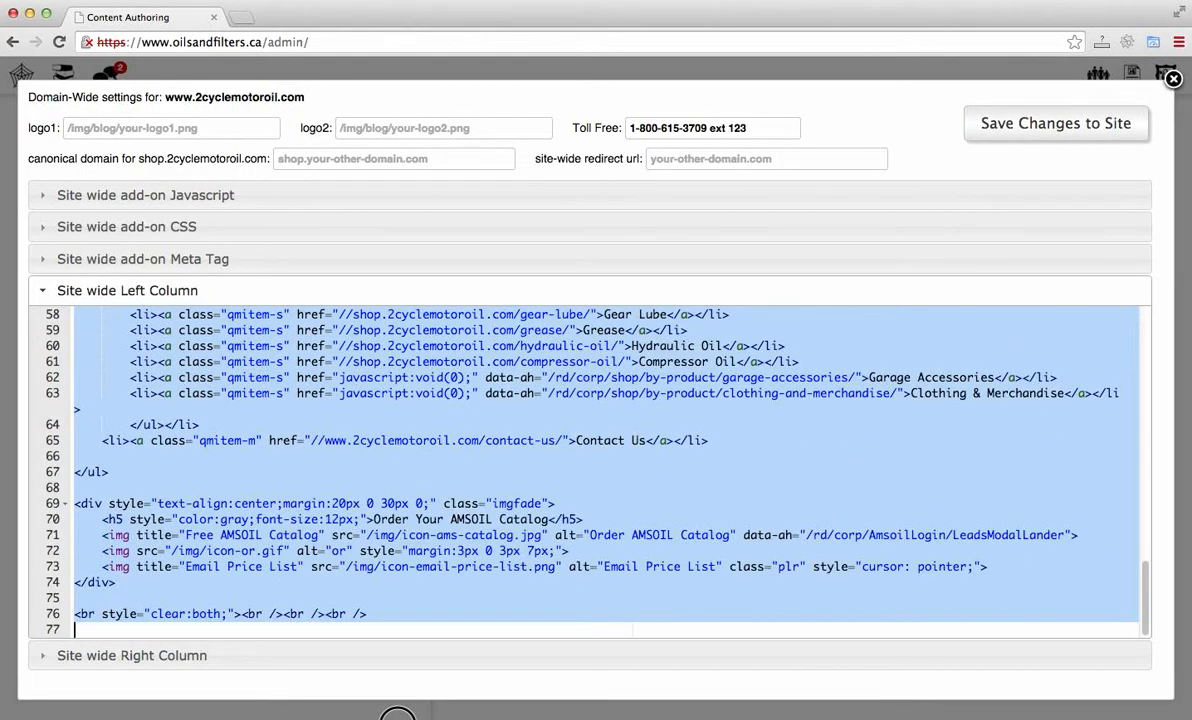
pyautogui.press('BackSpace')
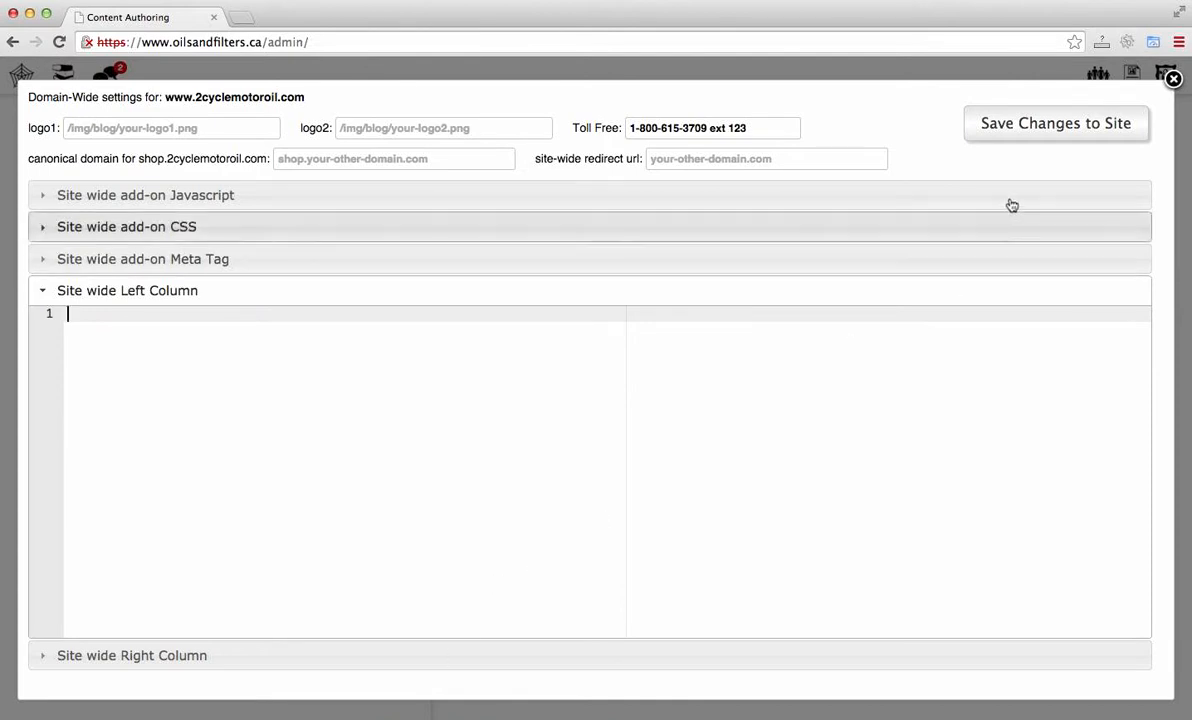
pyautogui.click(1033, 123)
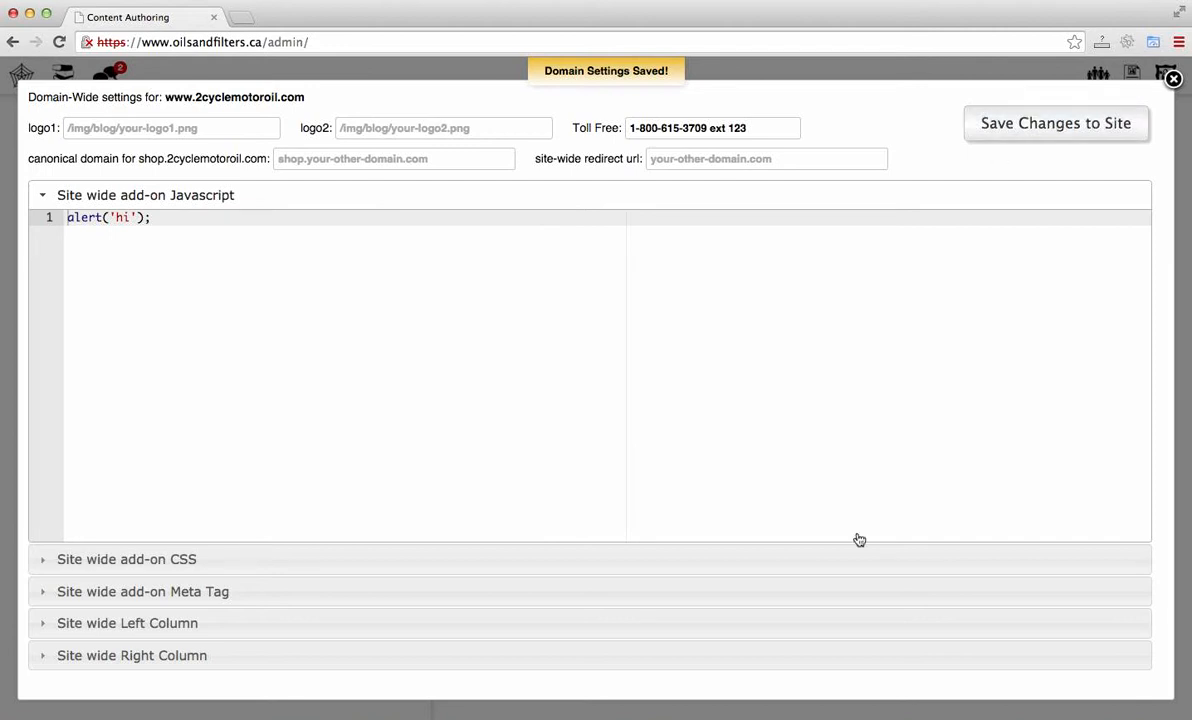
# Step: Select and delete all the site-wide Right Column code, then save changes to the site
pyautogui.click(755, 638)
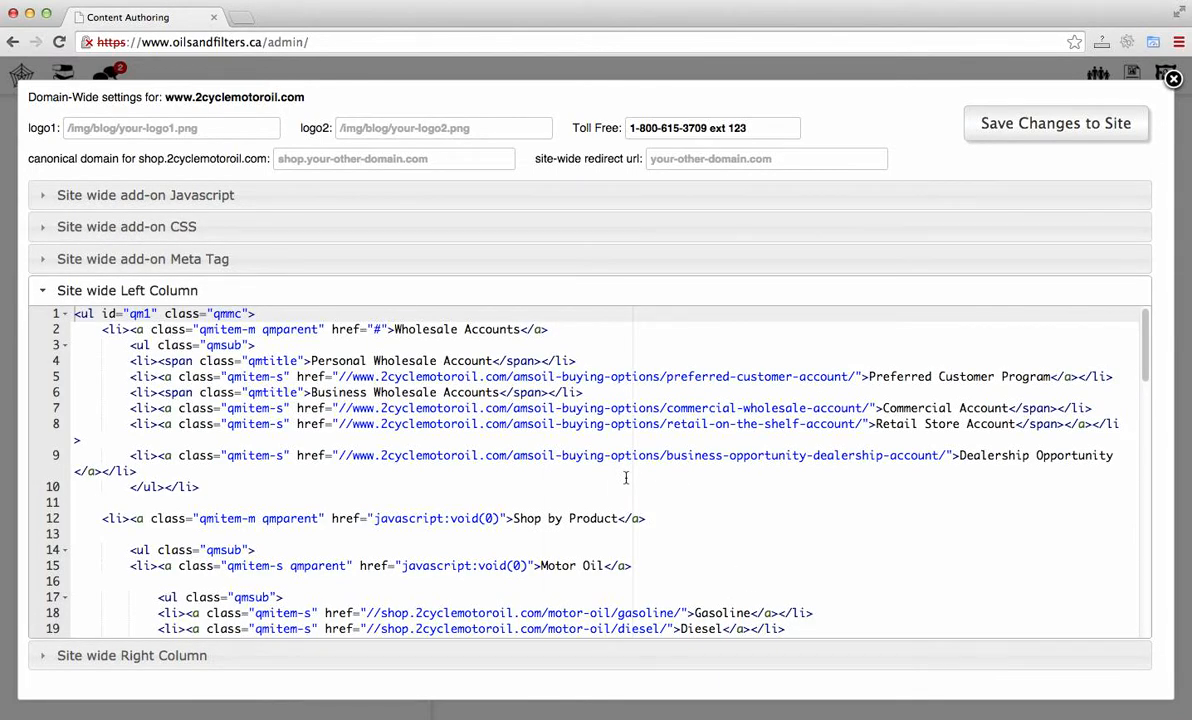
pyautogui.click(562, 658)
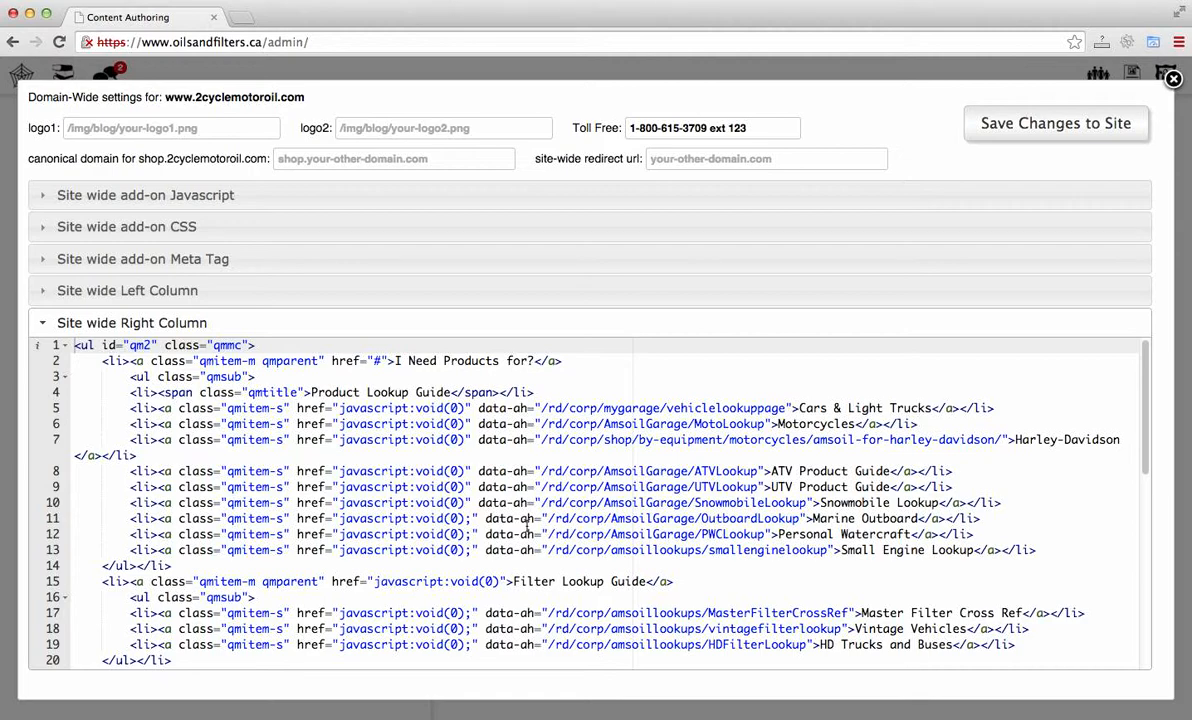
pyautogui.moveTo(527, 522); pyautogui.dragTo(705, 659)
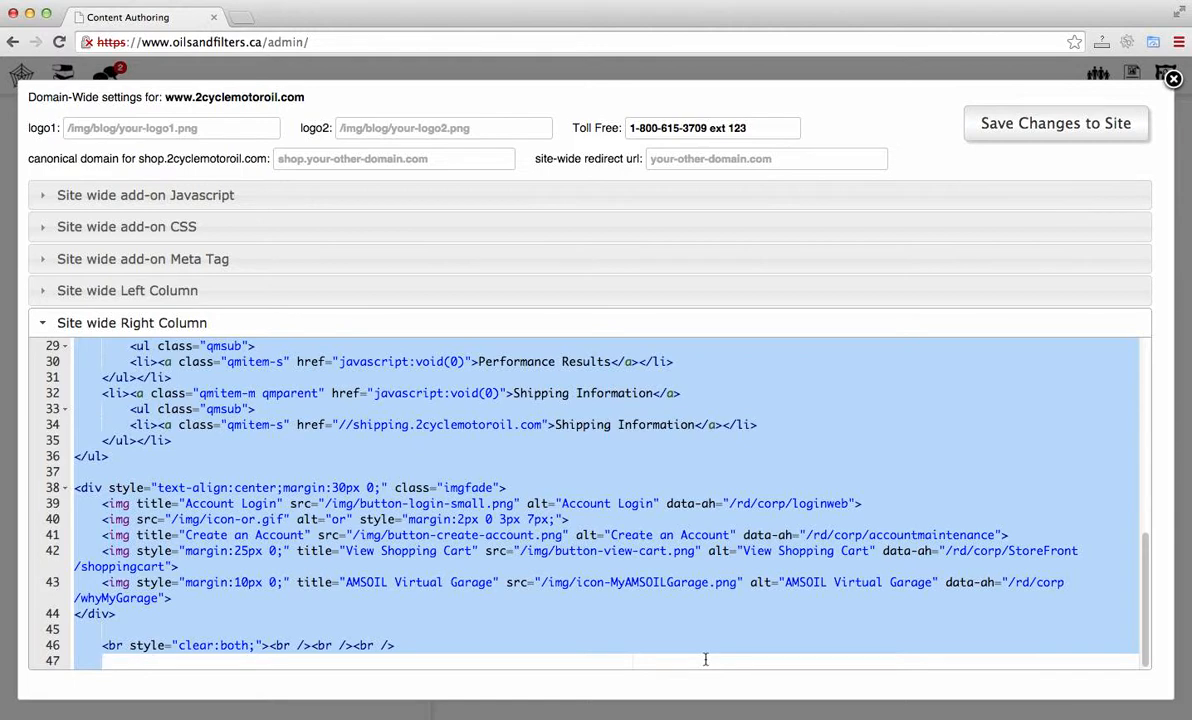
pyautogui.press('super+a')
pyautogui.scroll(10, 702, 612)
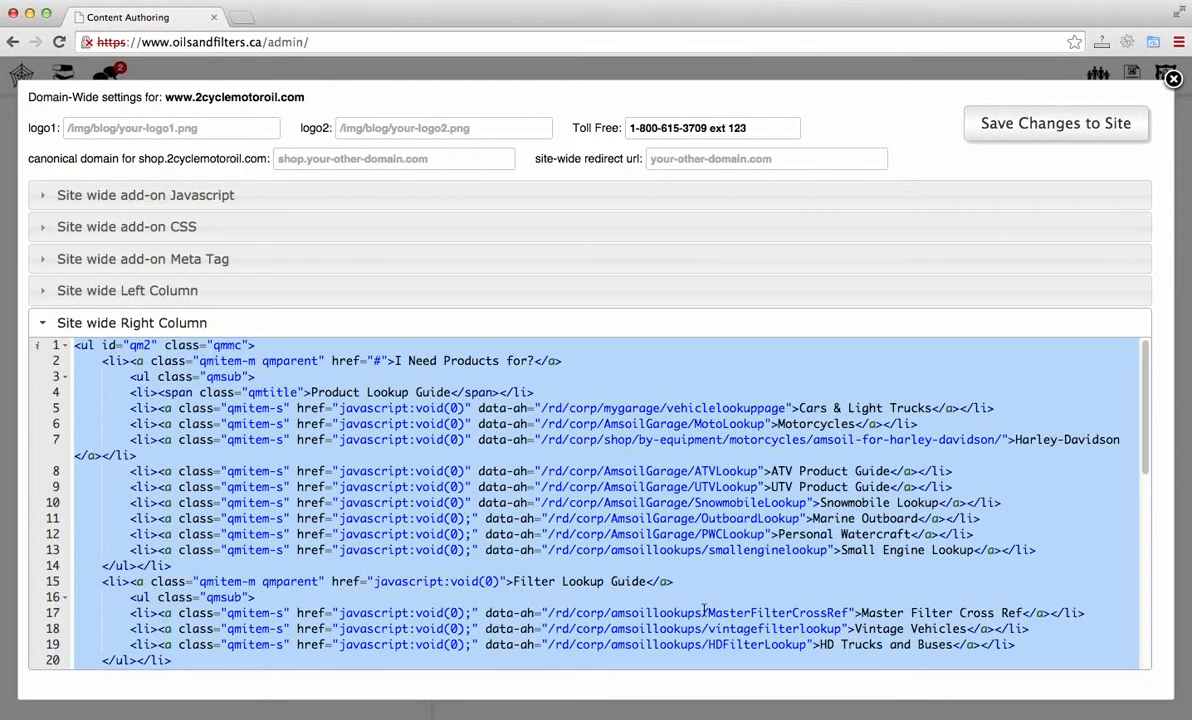
pyautogui.press('BackSpace')
pyautogui.click(1058, 125)
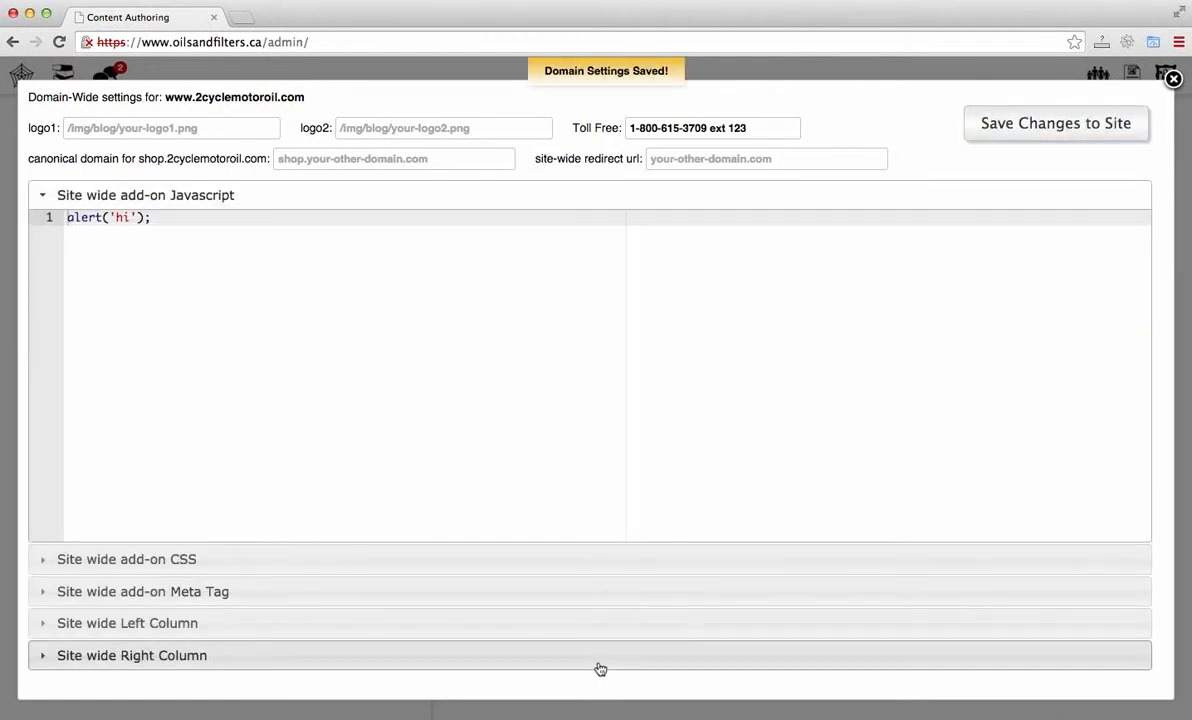
# Step: Reopen the site-wide Right Column section to review its code, then close the domain settings dialog
pyautogui.click(600, 667)
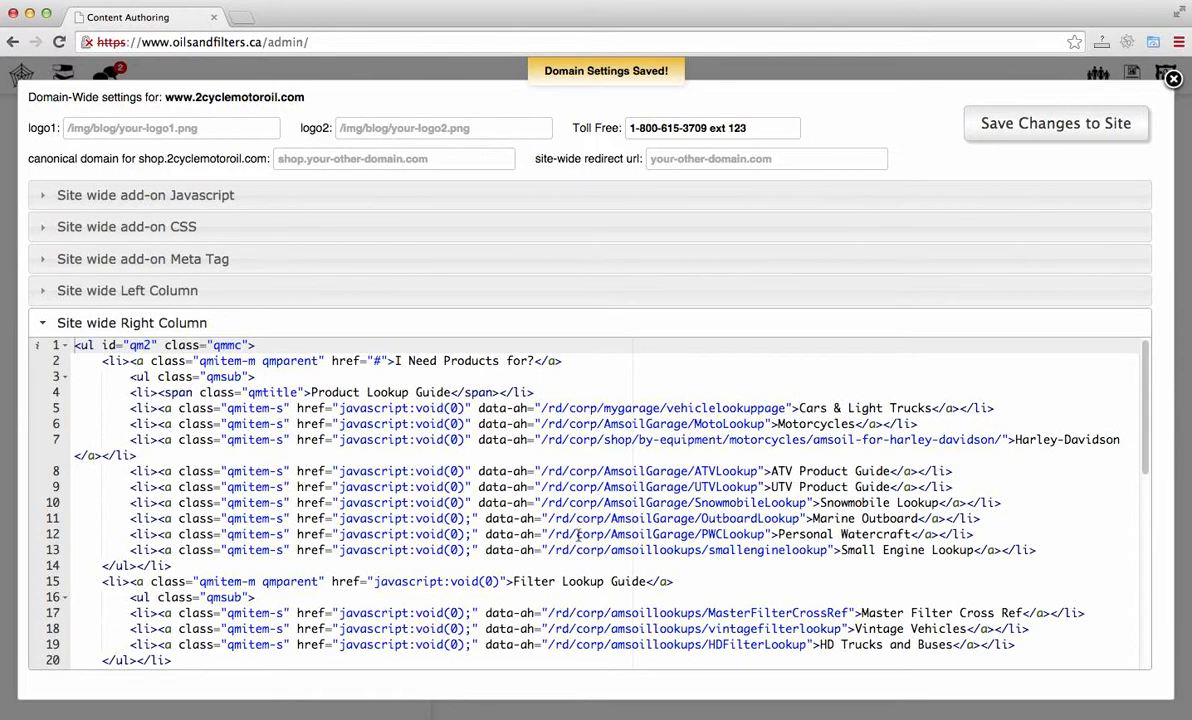
pyautogui.scroll(-10, 578, 535)
pyautogui.scroll(10, 578, 535)
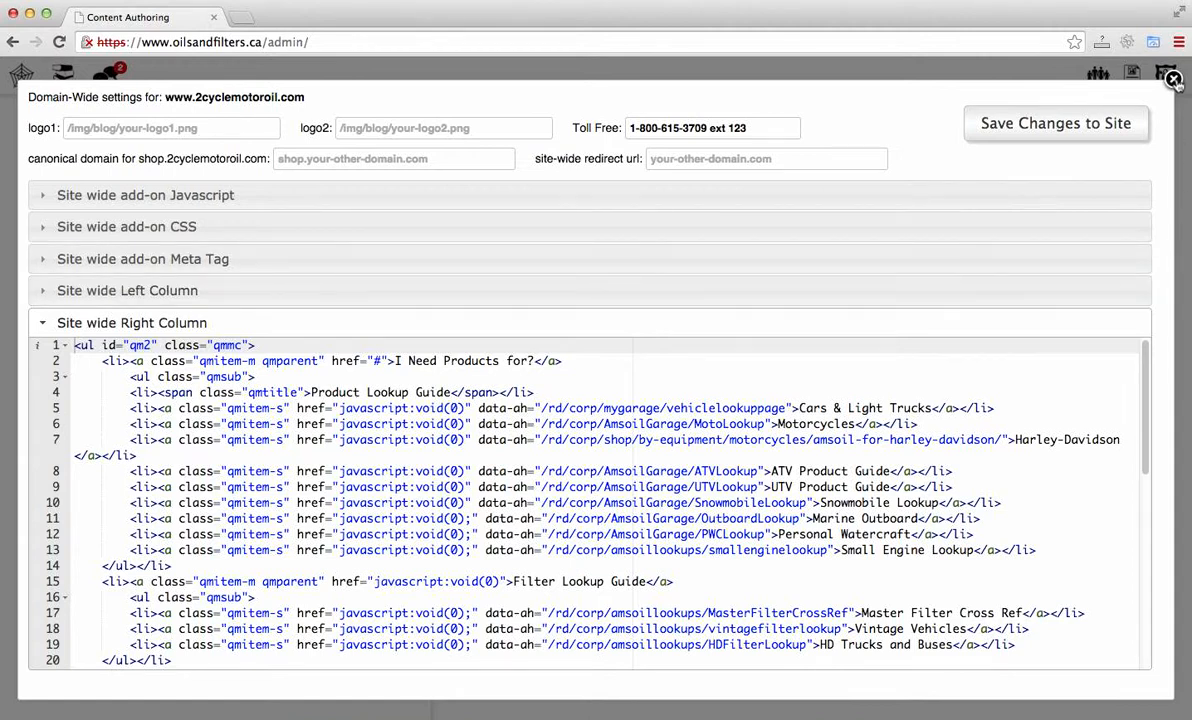
pyautogui.click(1174, 80)
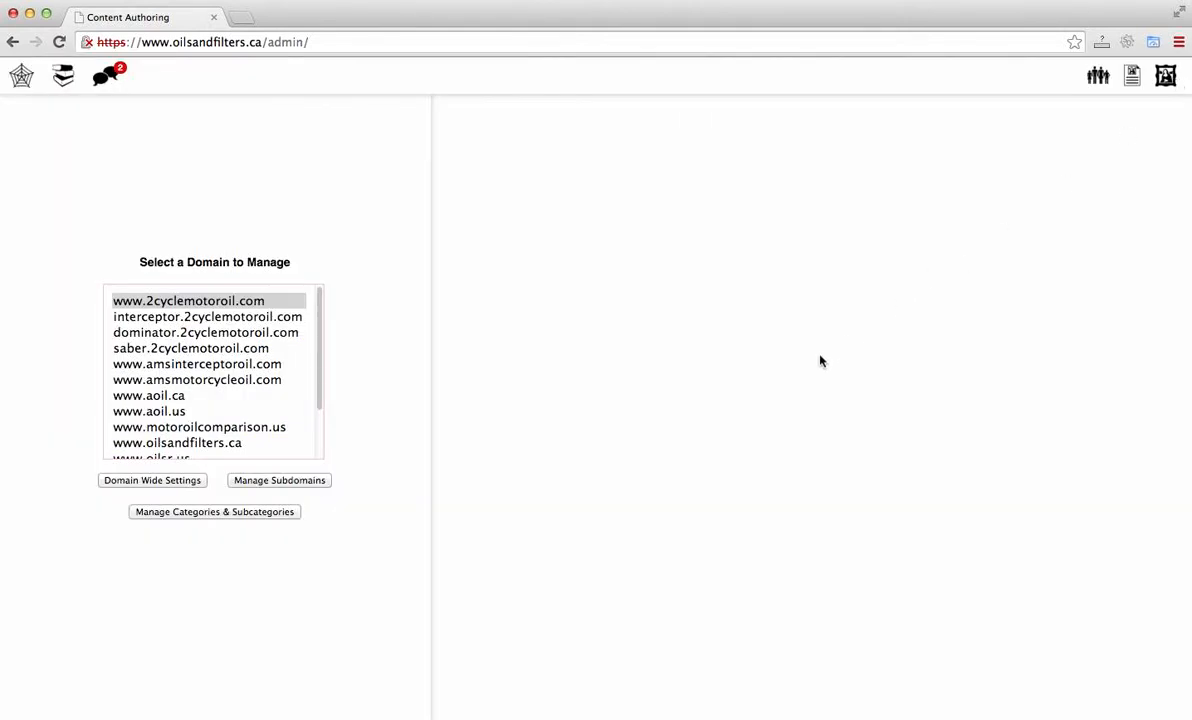
pyautogui.click(233, 300)
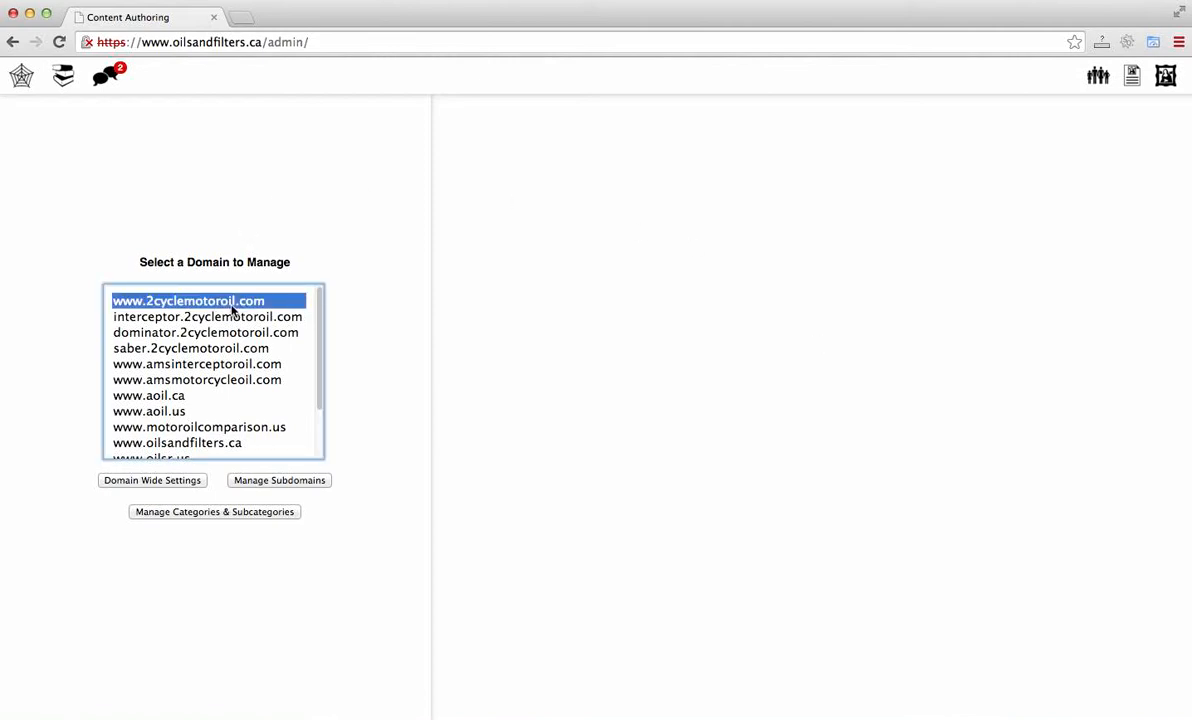
pyautogui.click(299, 482)
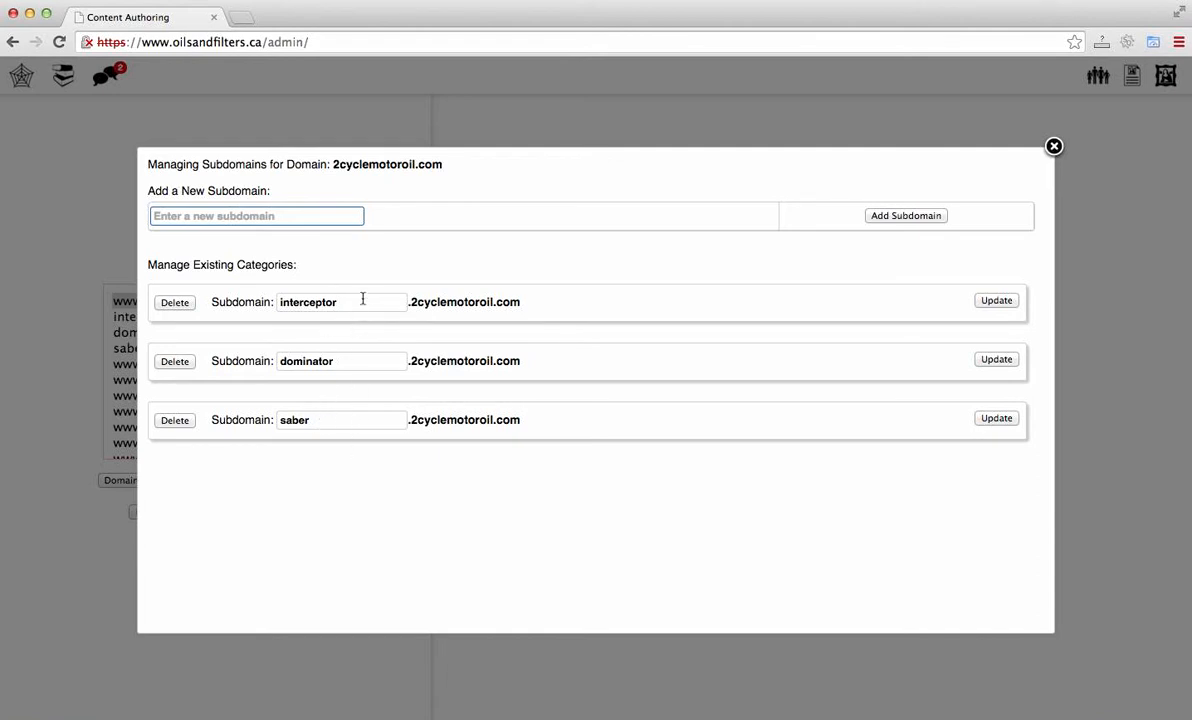
pyautogui.click(175, 421)
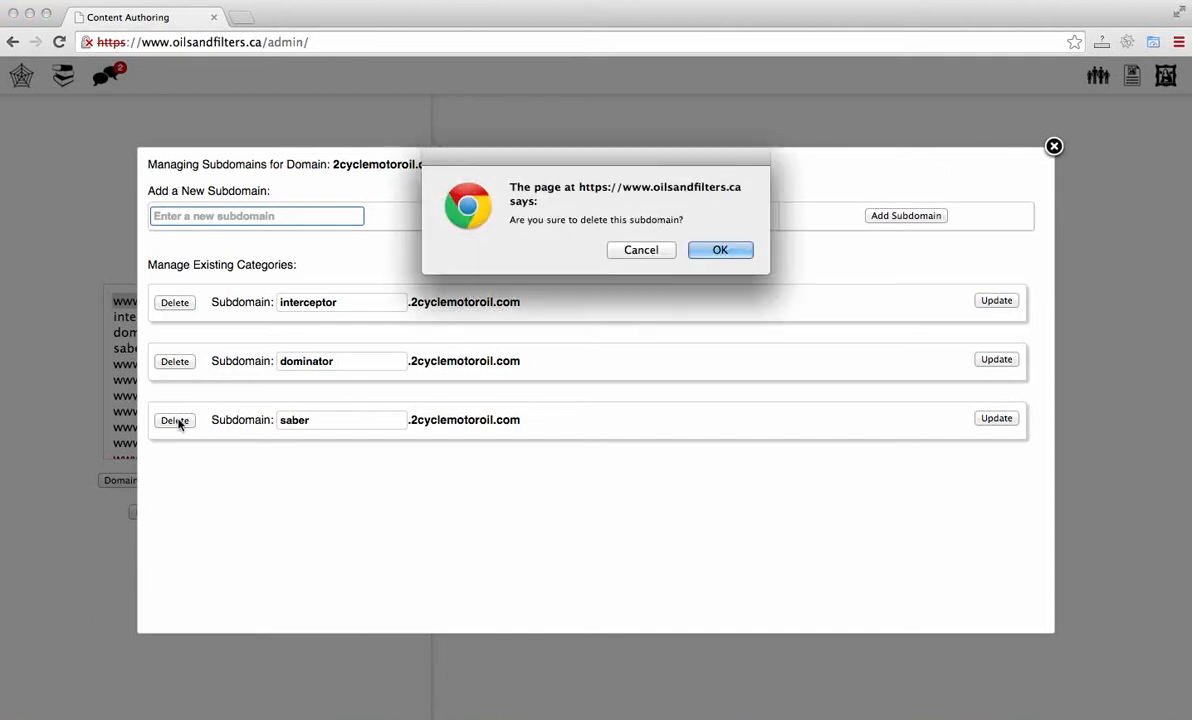
pyautogui.click(717, 254)
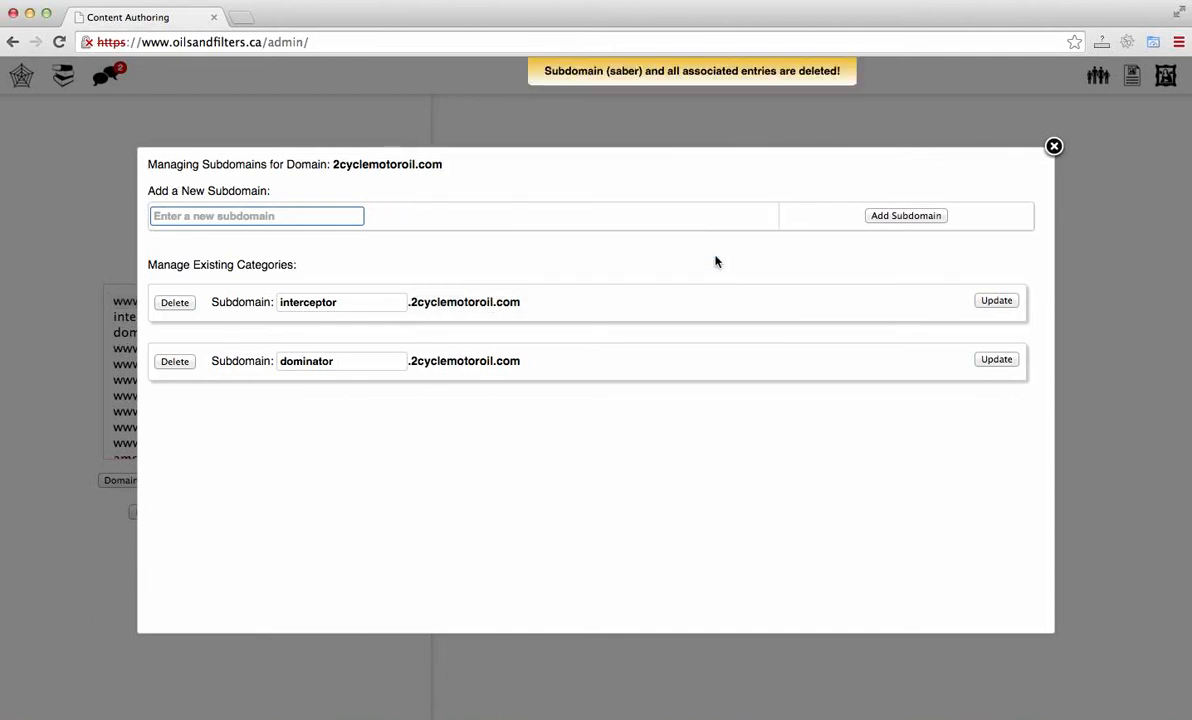
# Step: Add a new subdomain named saber and confirm it
pyautogui.click(315, 215)
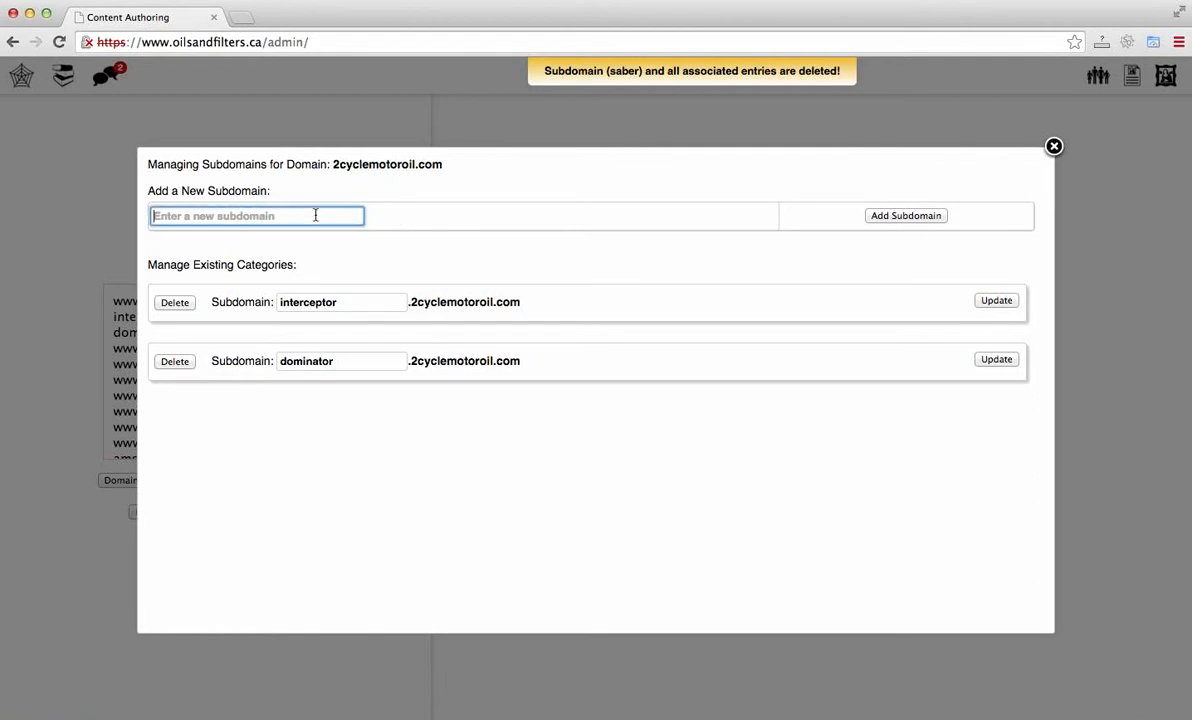
pyautogui.write('saber')
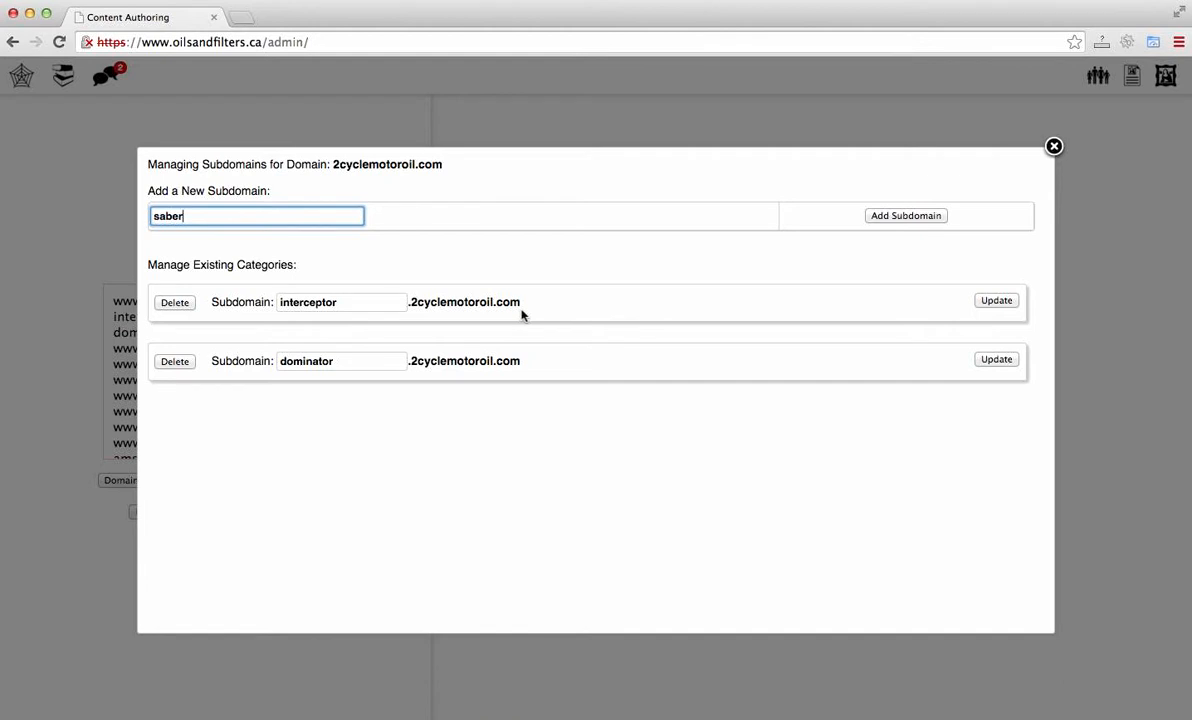
pyautogui.click(881, 221)
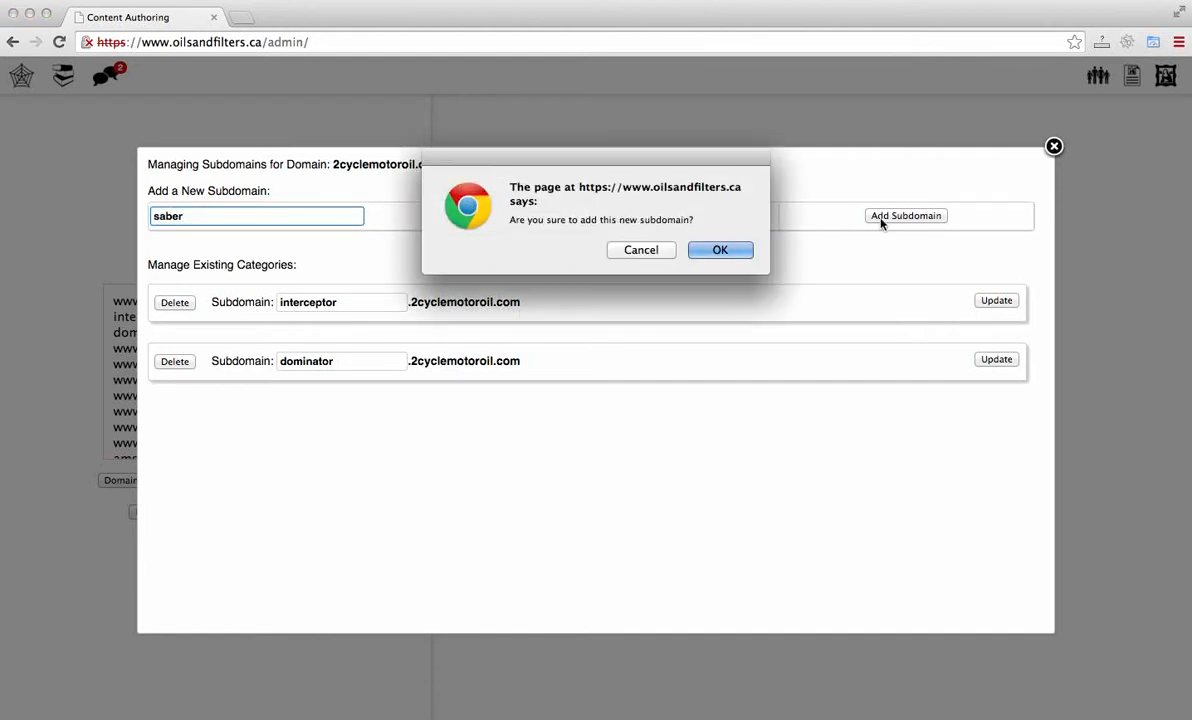
pyautogui.click(741, 251)
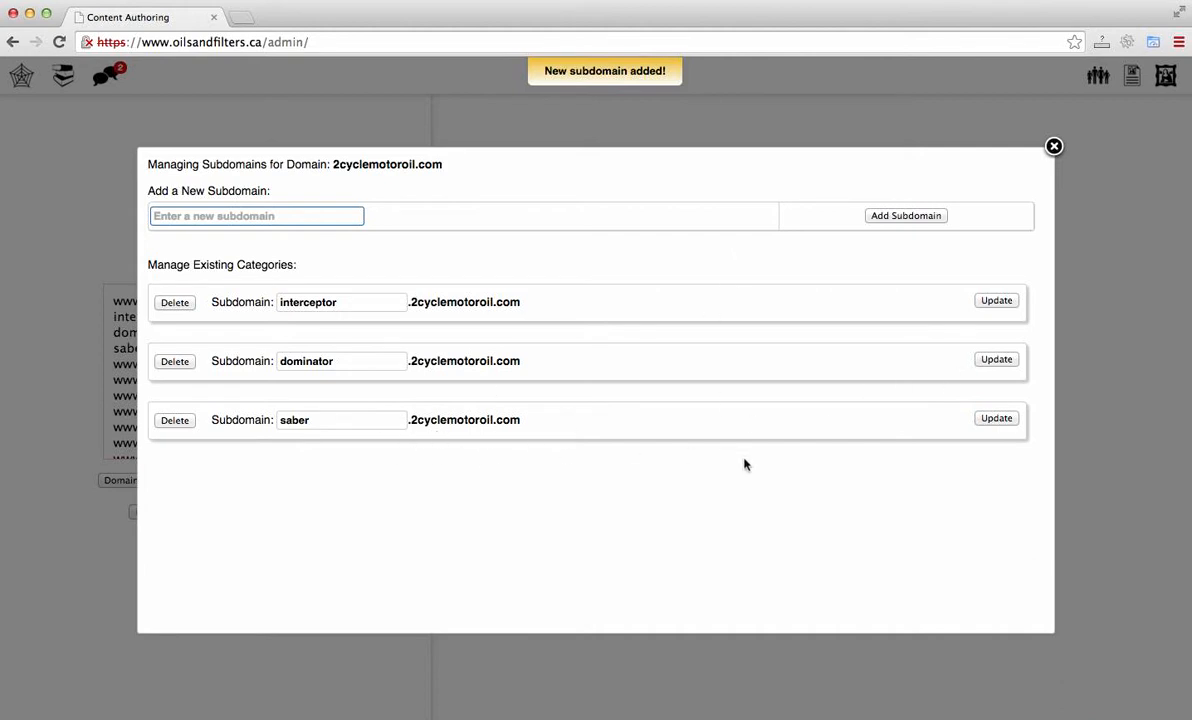
# Step: Rename the saber subdomain to saber1 and confirm the update
pyautogui.click(350, 428)
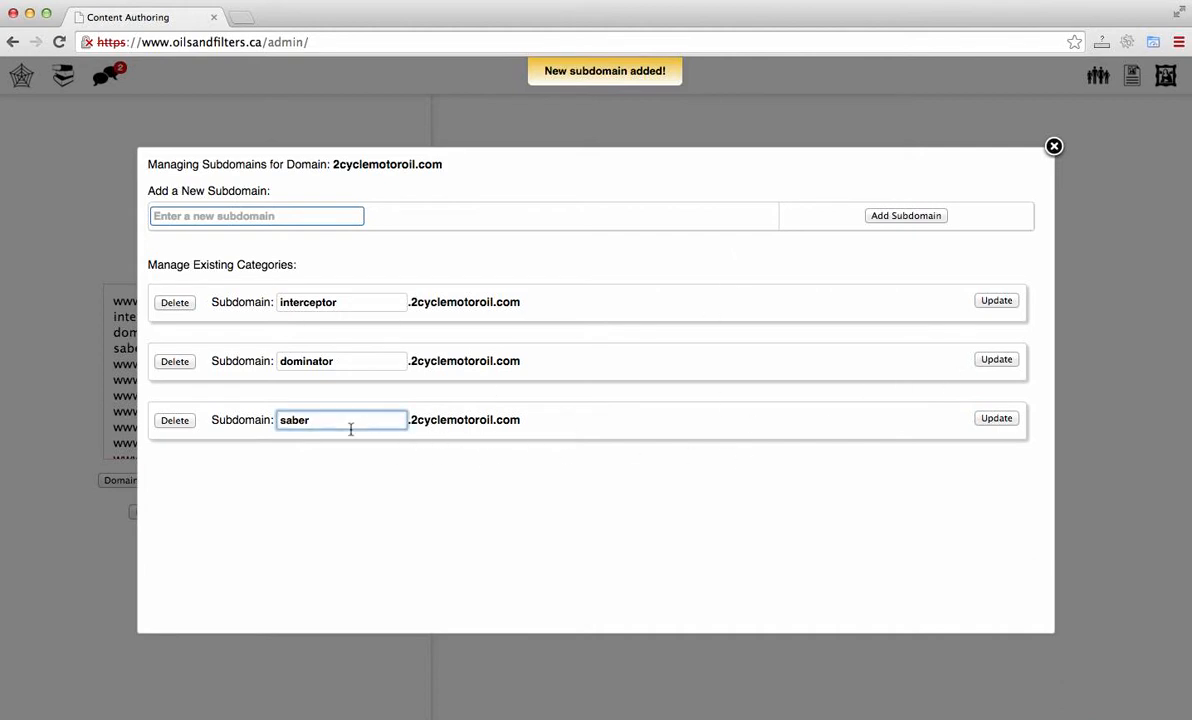
pyautogui.write('1')
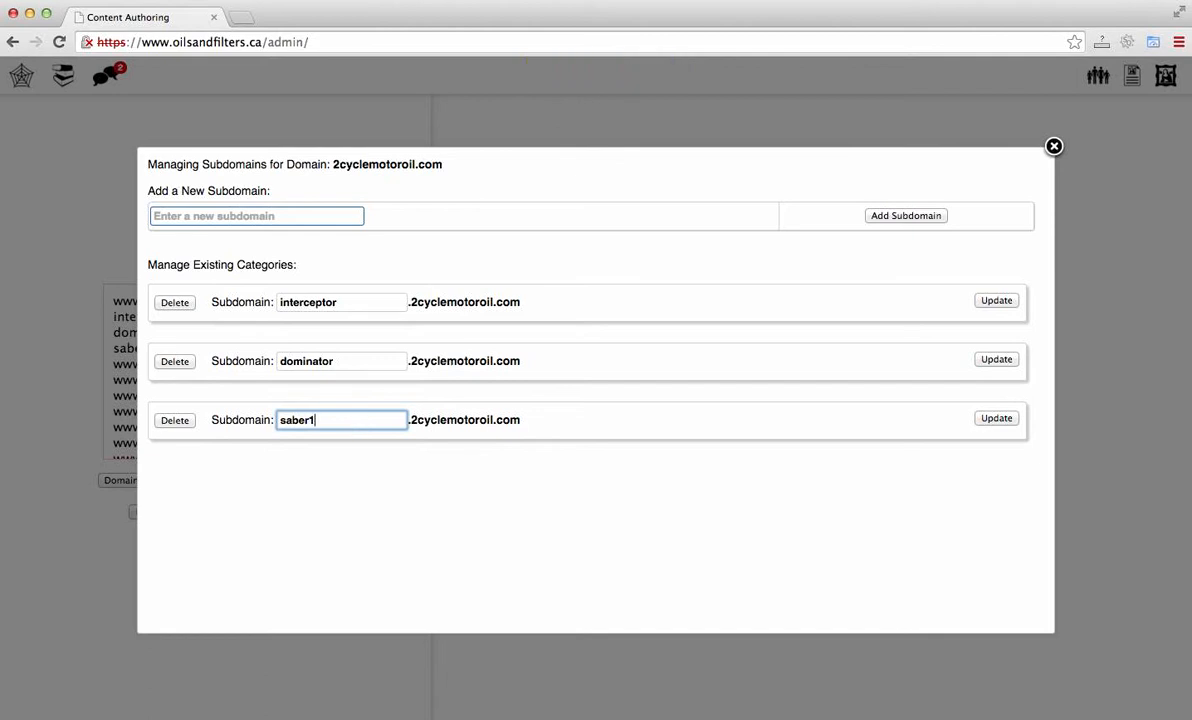
pyautogui.click(986, 421)
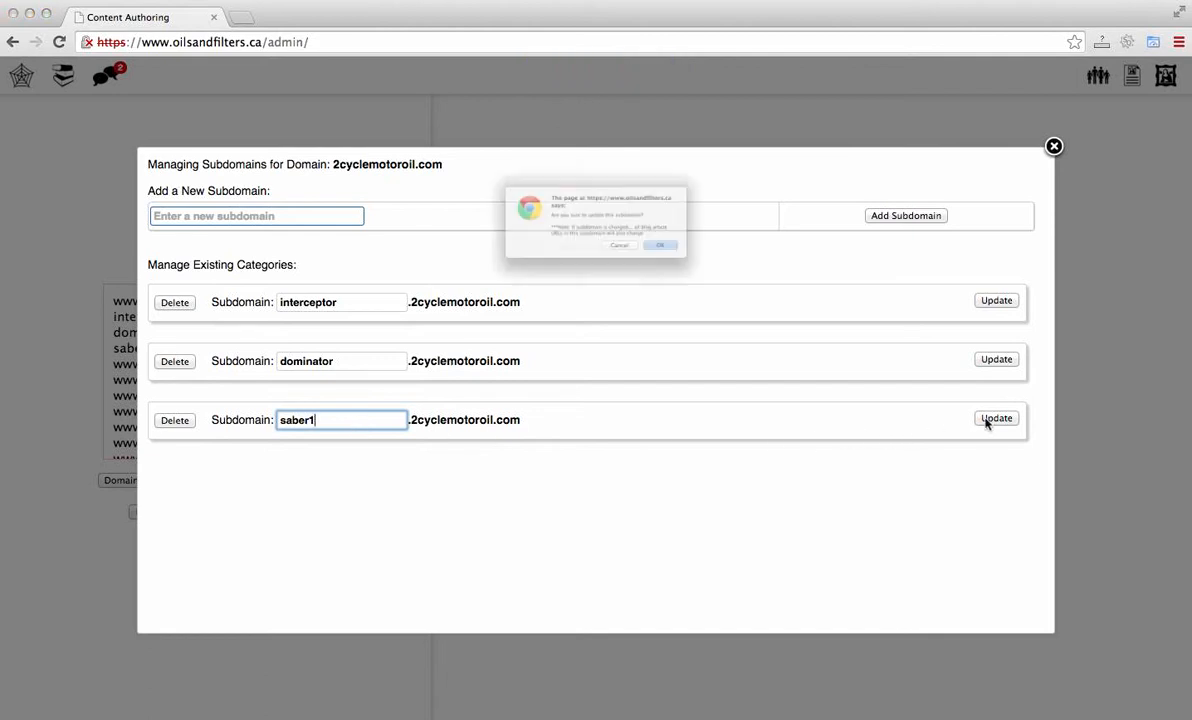
pyautogui.click(719, 272)
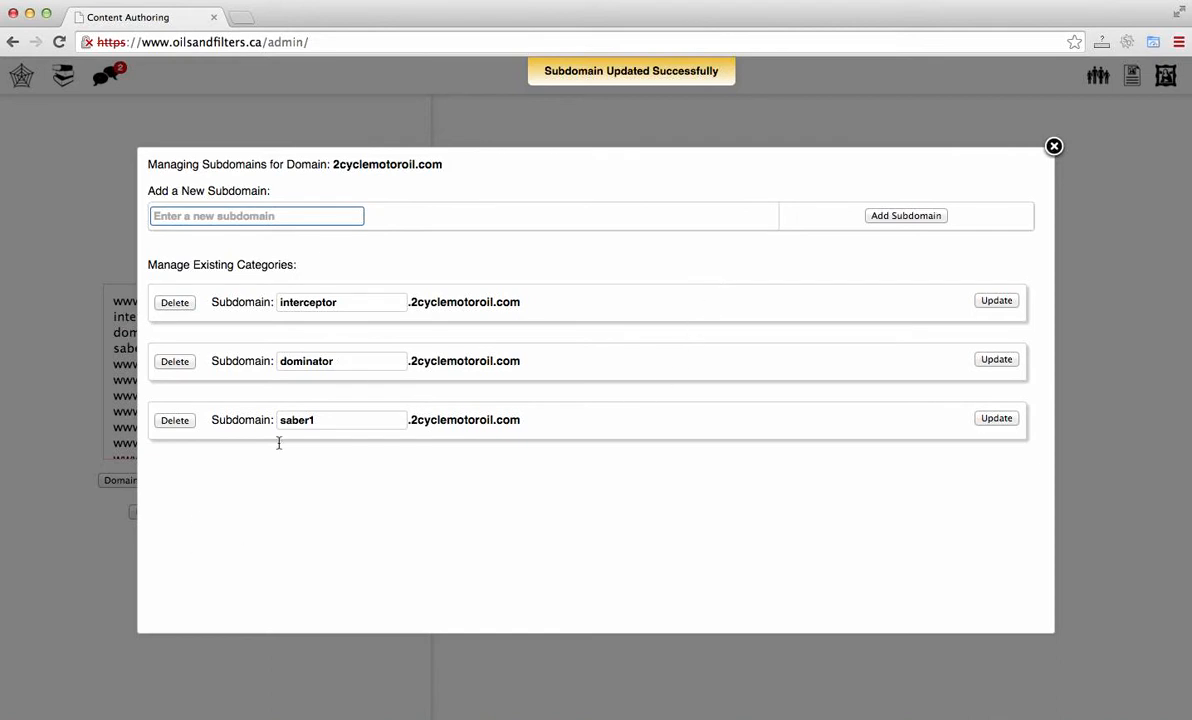
# Step: Rename the subdomain back to saber, confirm the update and close the subdomain dialog
pyautogui.click(356, 423)
pyautogui.press('BackSpace')
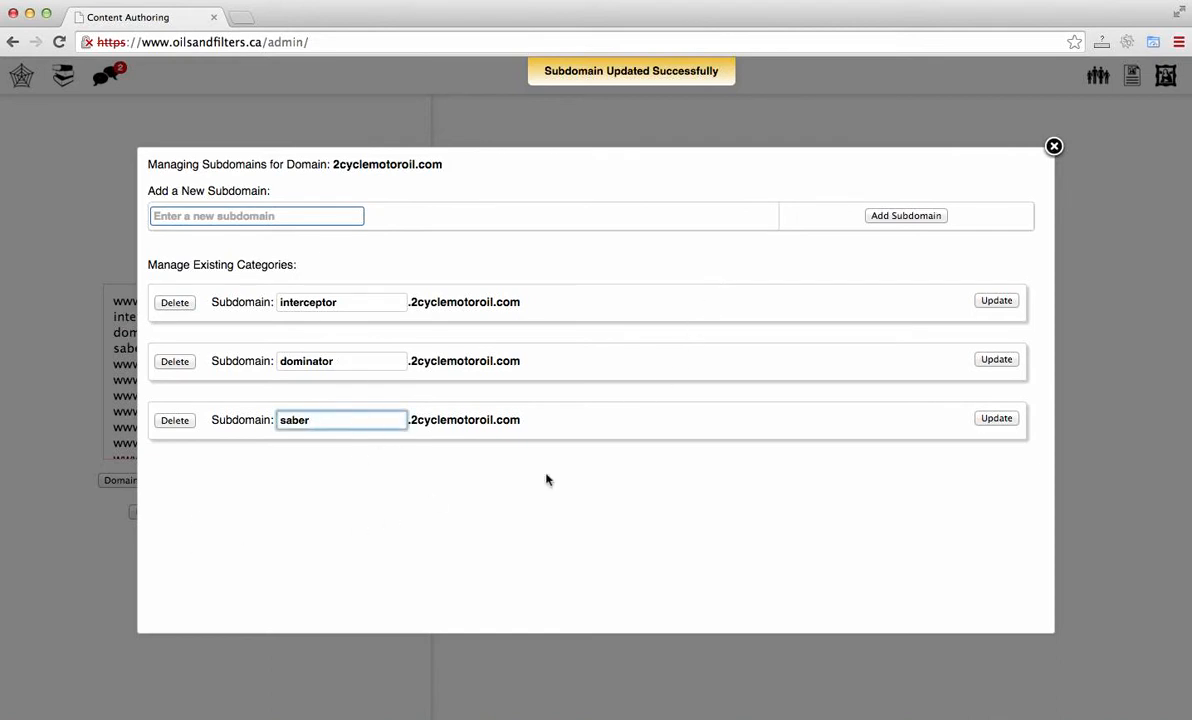
pyautogui.click(997, 420)
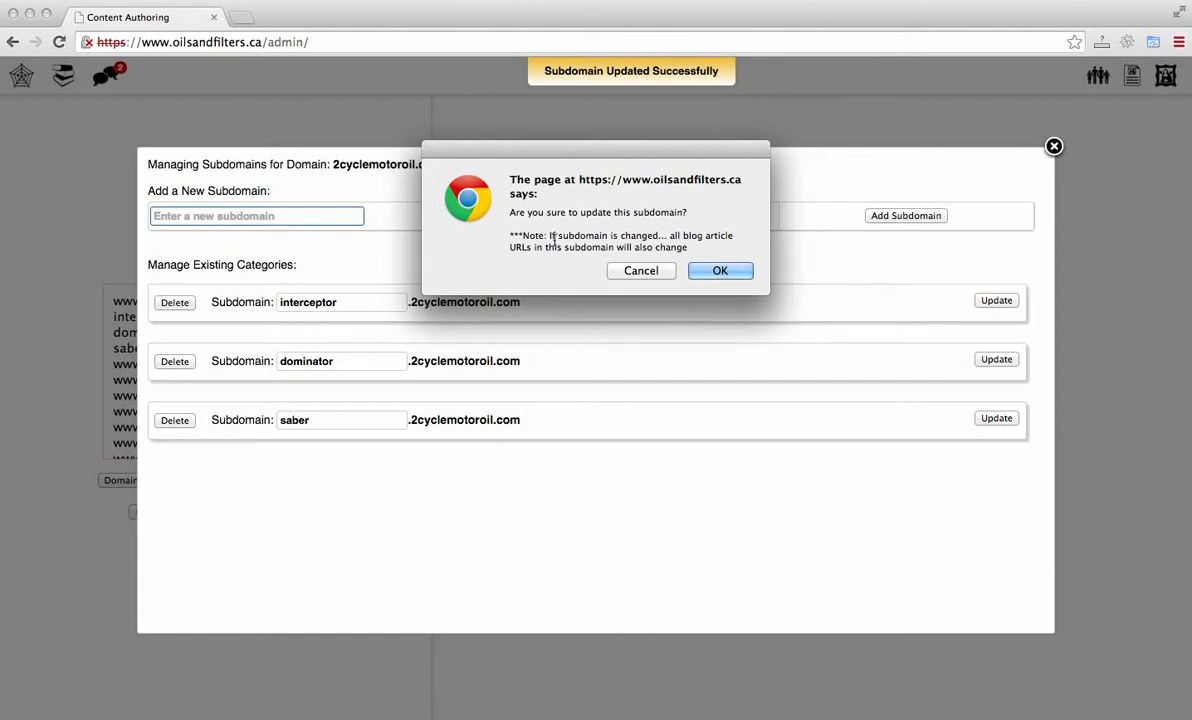
pyautogui.click(720, 270)
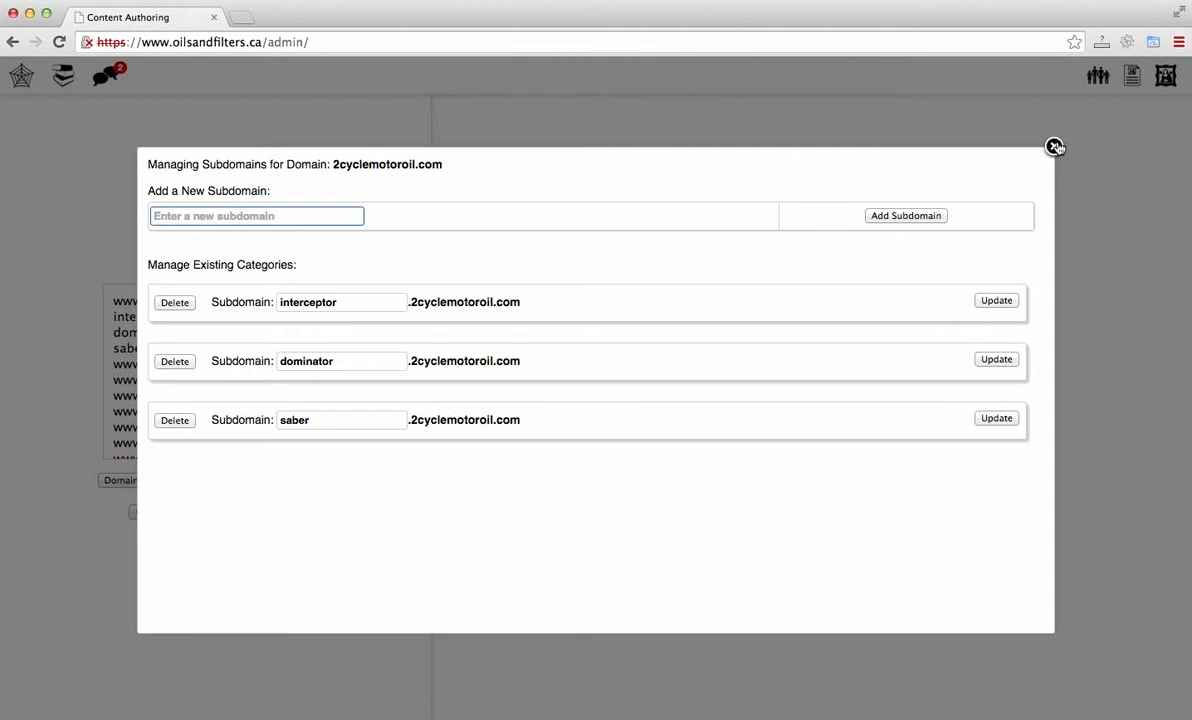
pyautogui.click(1055, 147)
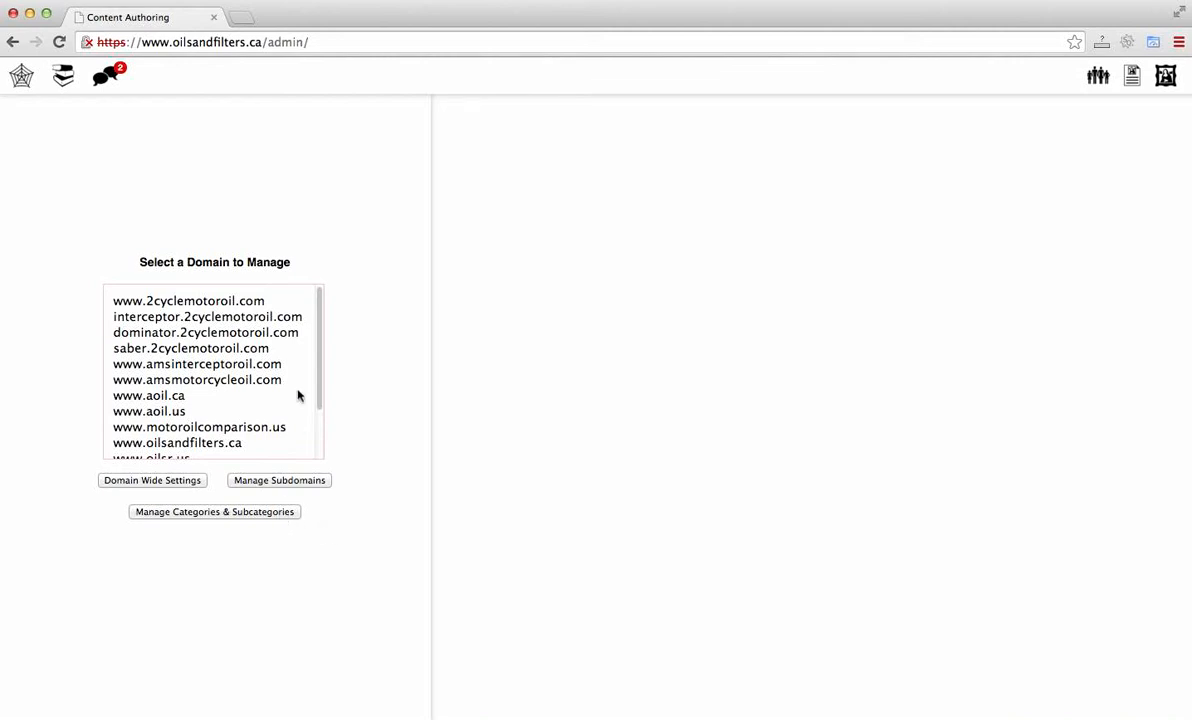
pyautogui.click(226, 305)
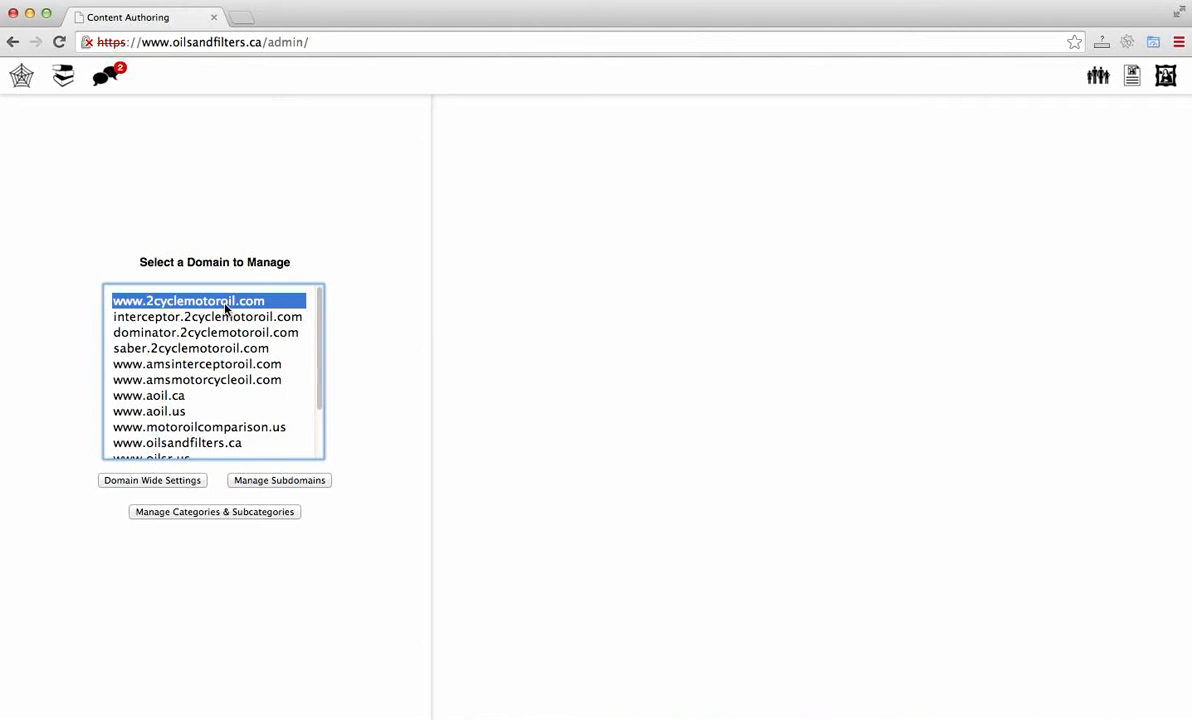
pyautogui.click(208, 513)
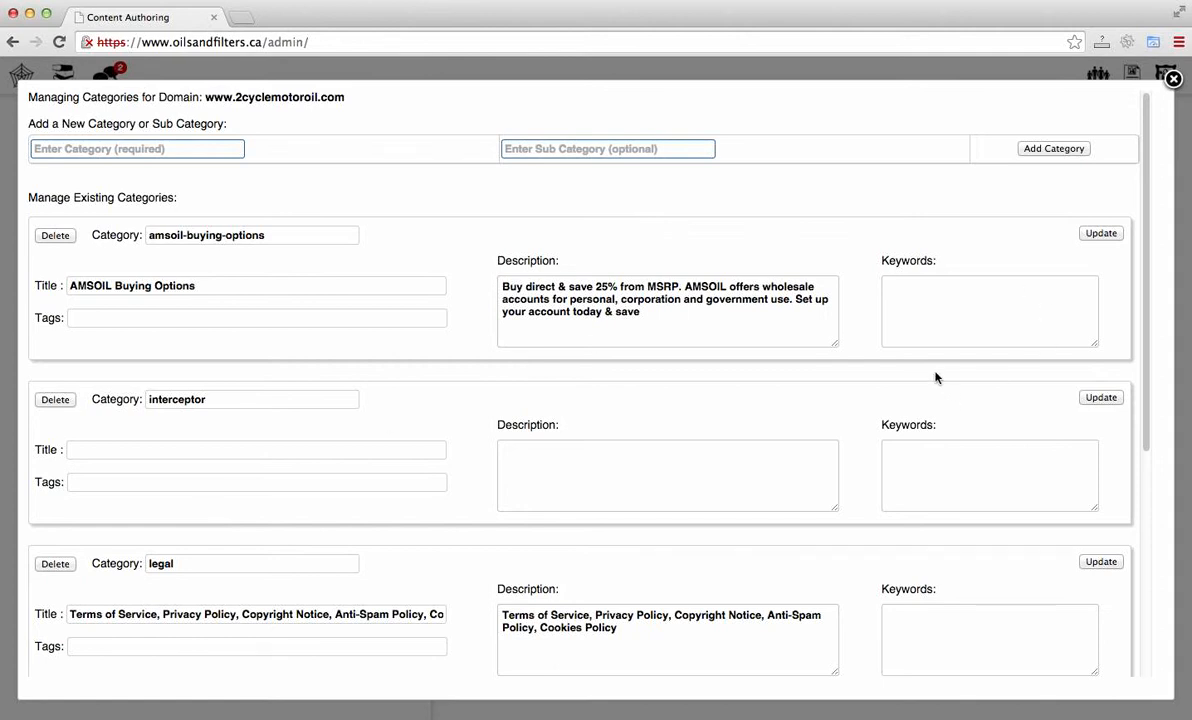
pyautogui.press('super+Tab')
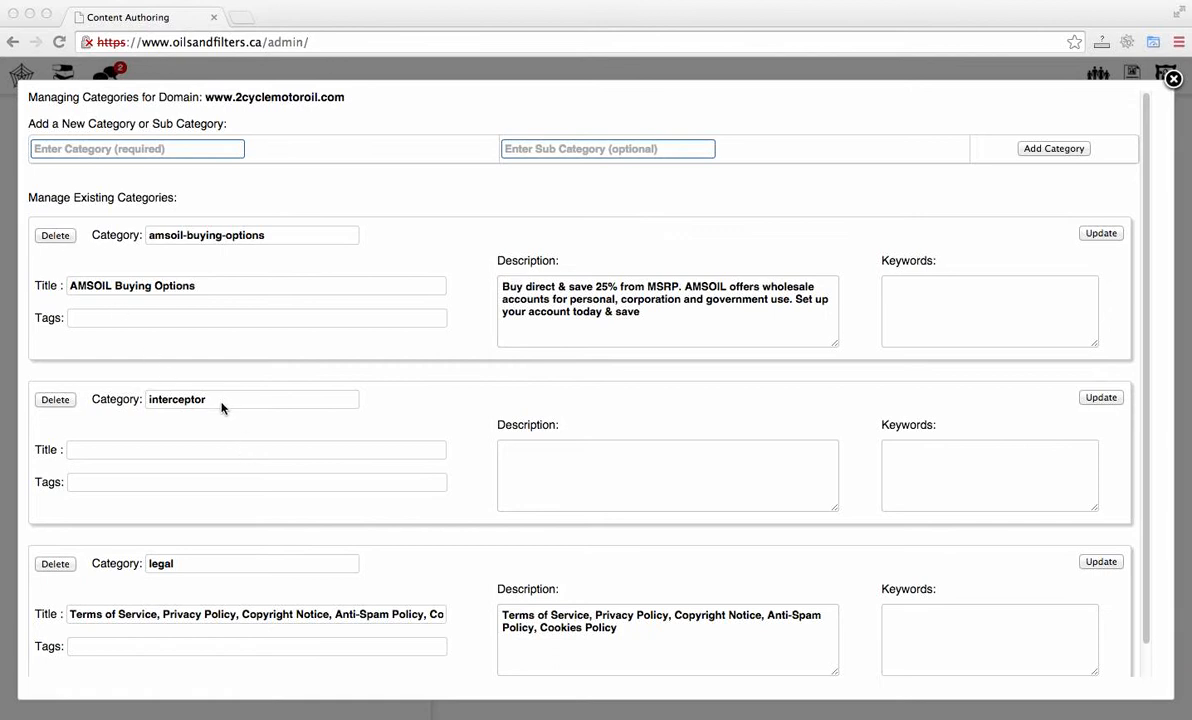
pyautogui.click(190, 401)
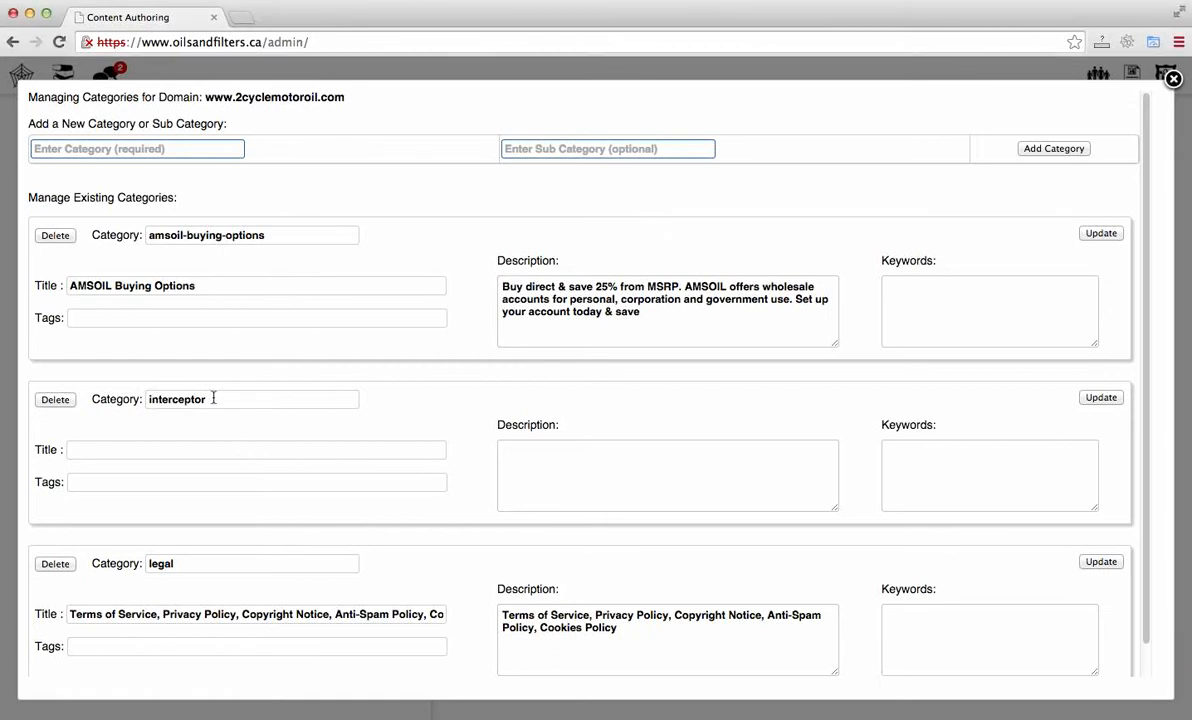
pyautogui.click(213, 398)
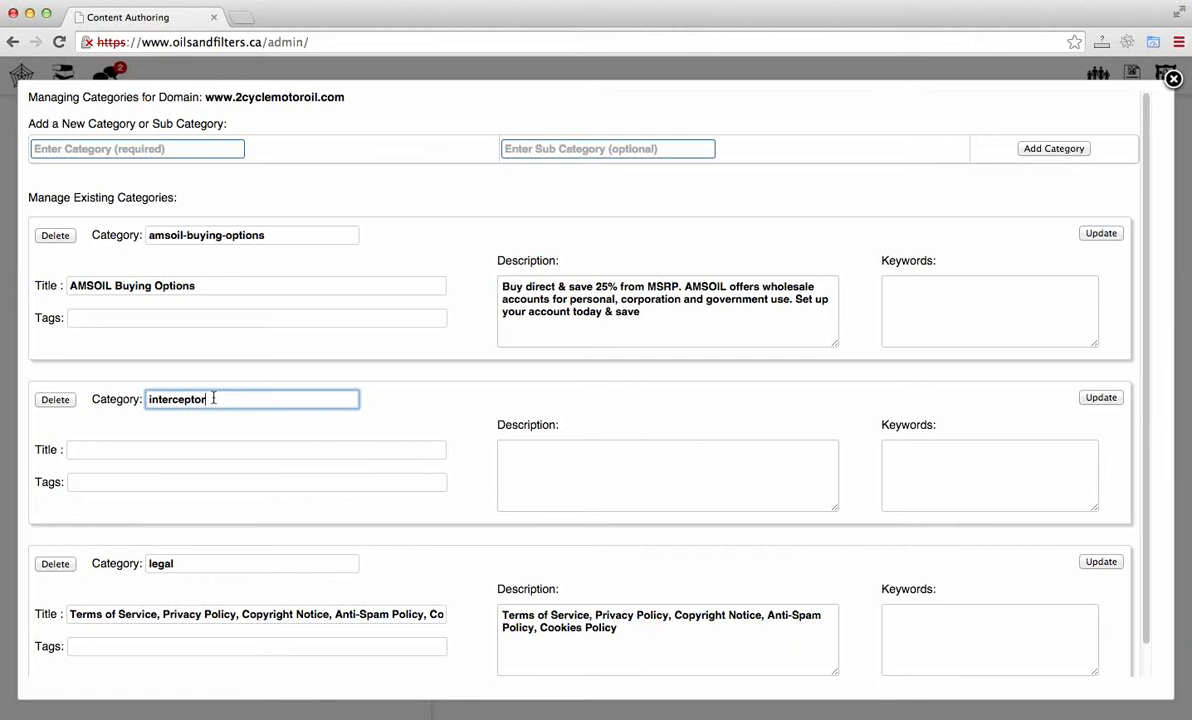
pyautogui.click(64, 402)
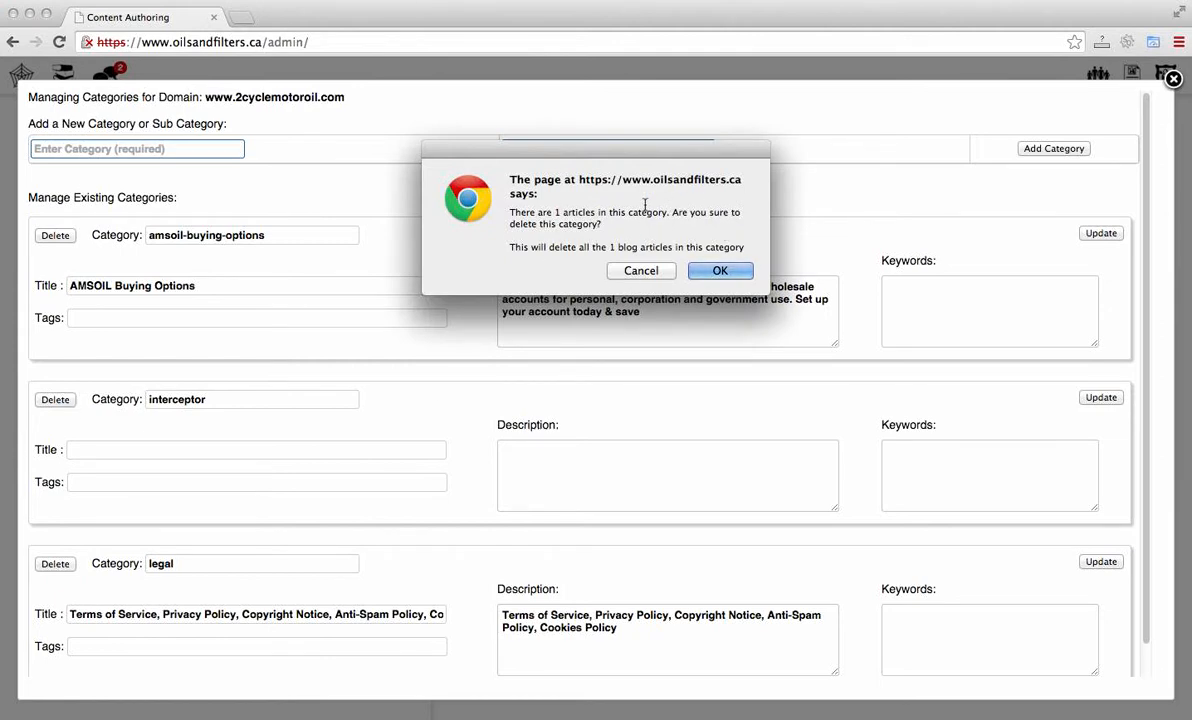
pyautogui.moveTo(555, 213); pyautogui.dragTo(596, 213)
pyautogui.click(641, 271)
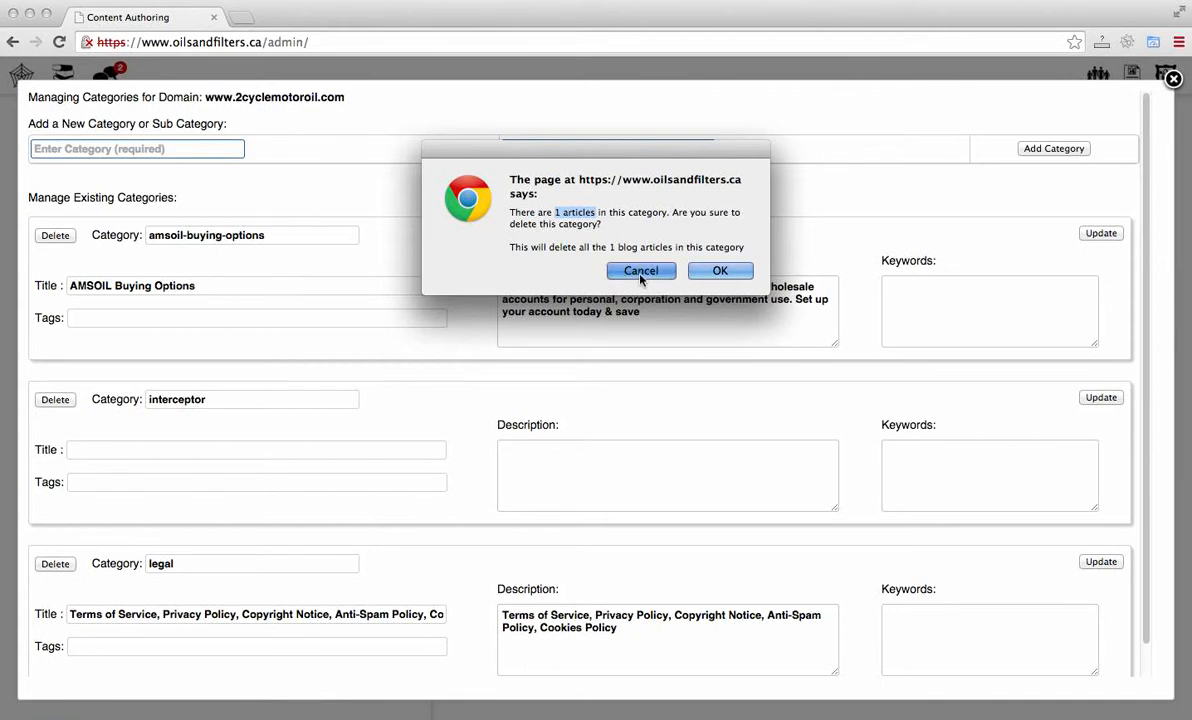
# Step: Add a category small-engines with subcategory winter-storage and confirm it
pyautogui.click(200, 153)
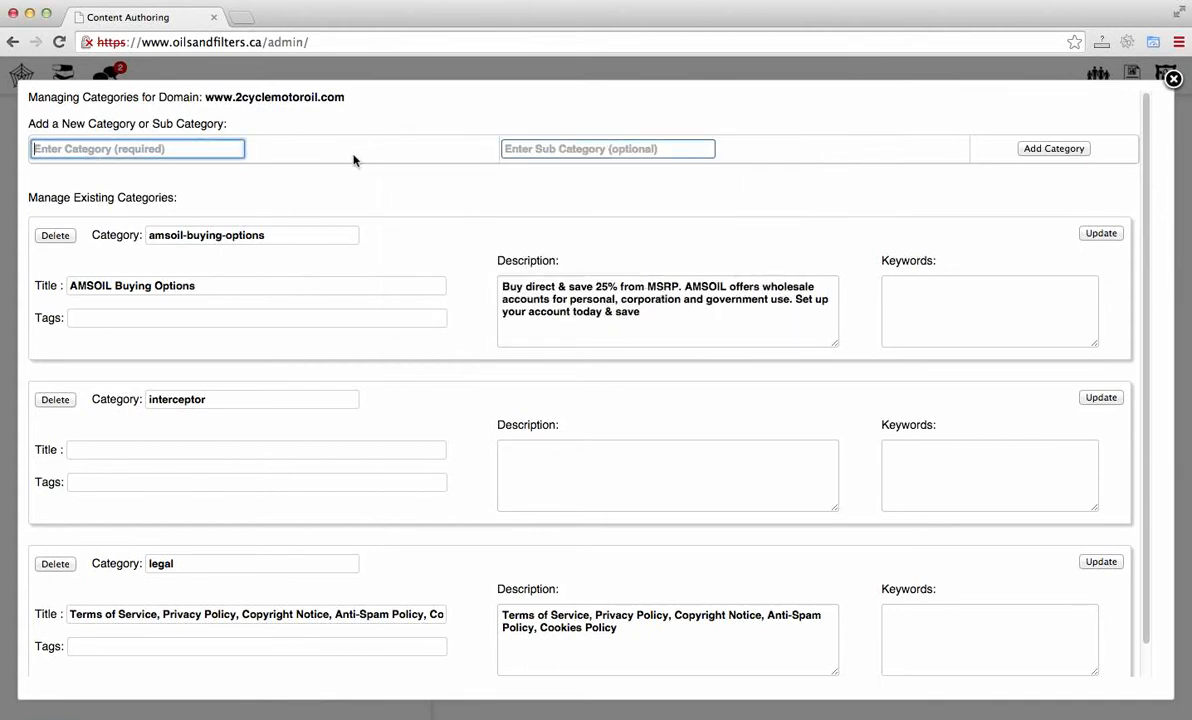
pyautogui.click(536, 143)
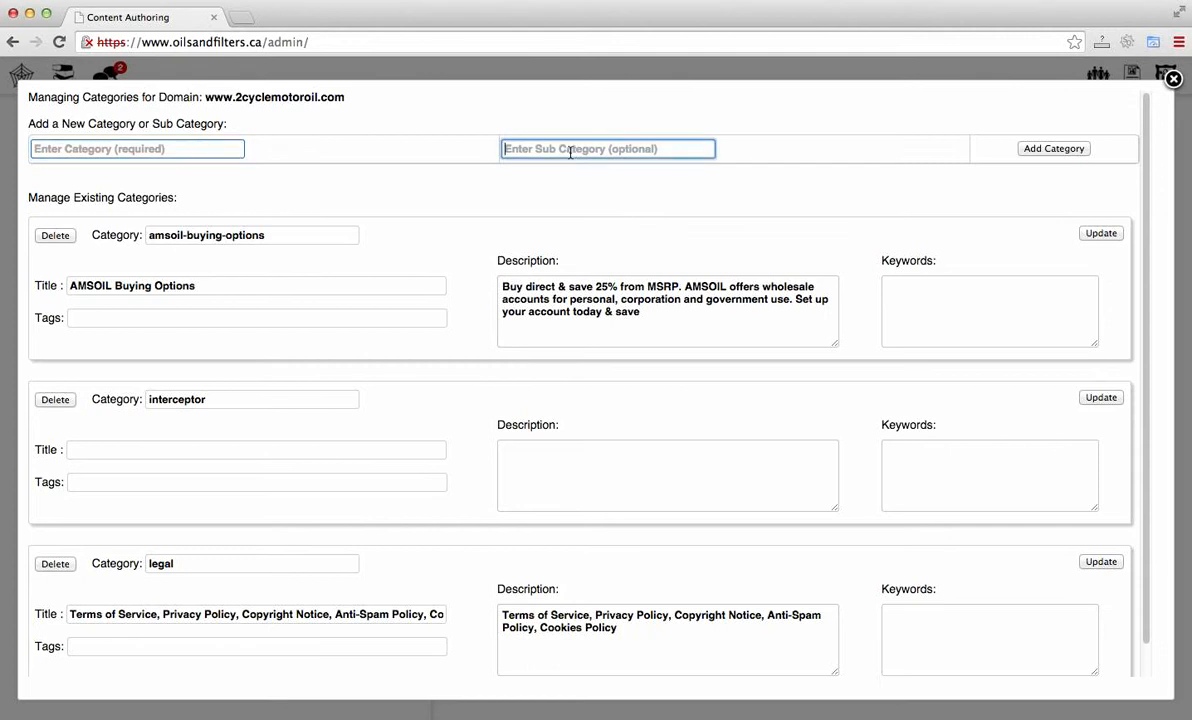
pyautogui.click(221, 150)
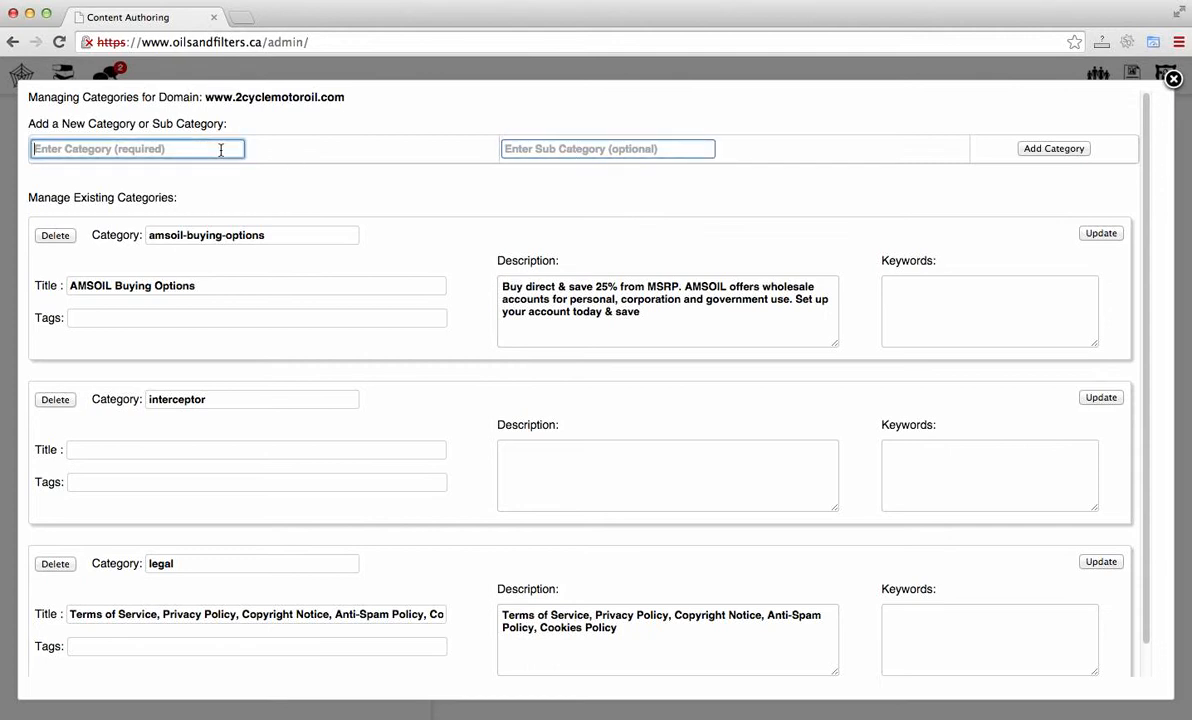
pyautogui.write('small')
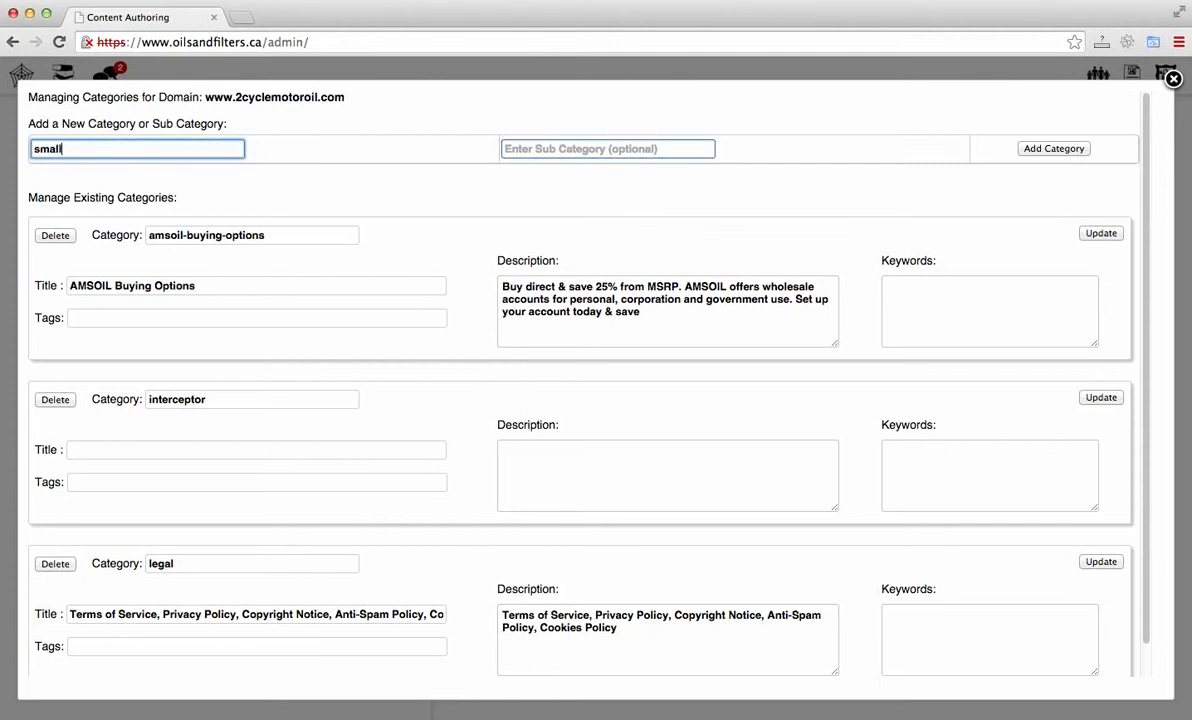
pyautogui.write('-engines')
pyautogui.click(669, 150)
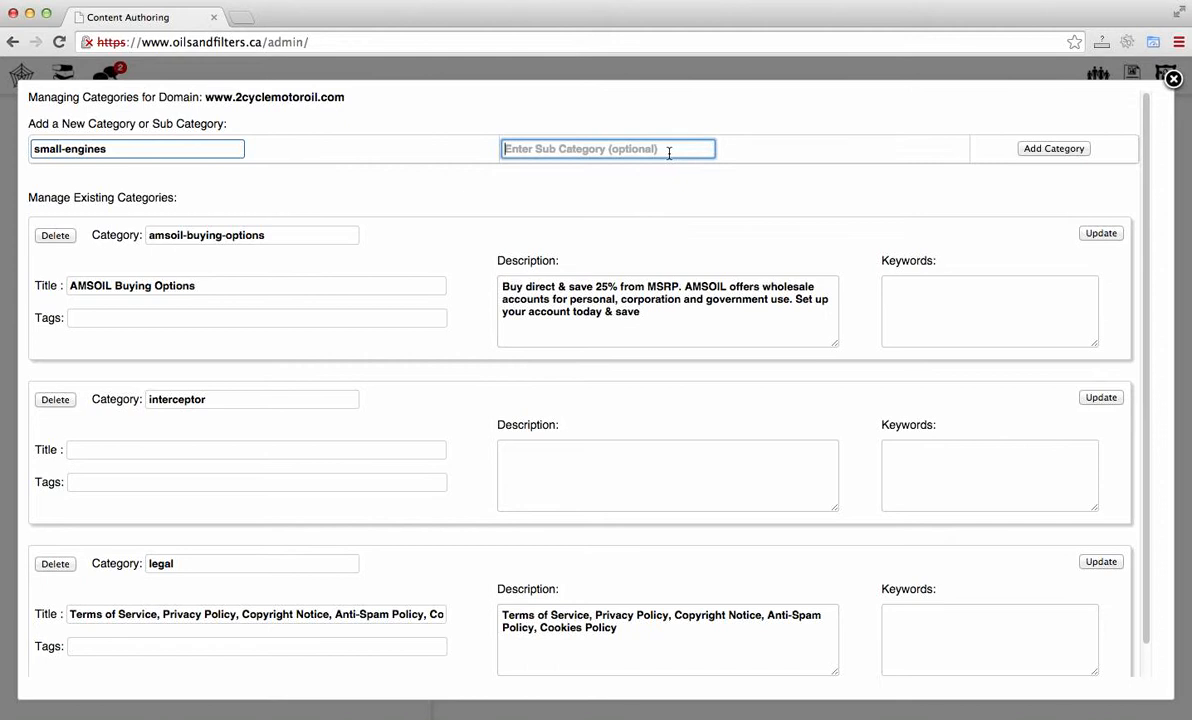
pyautogui.write('winter-storage')
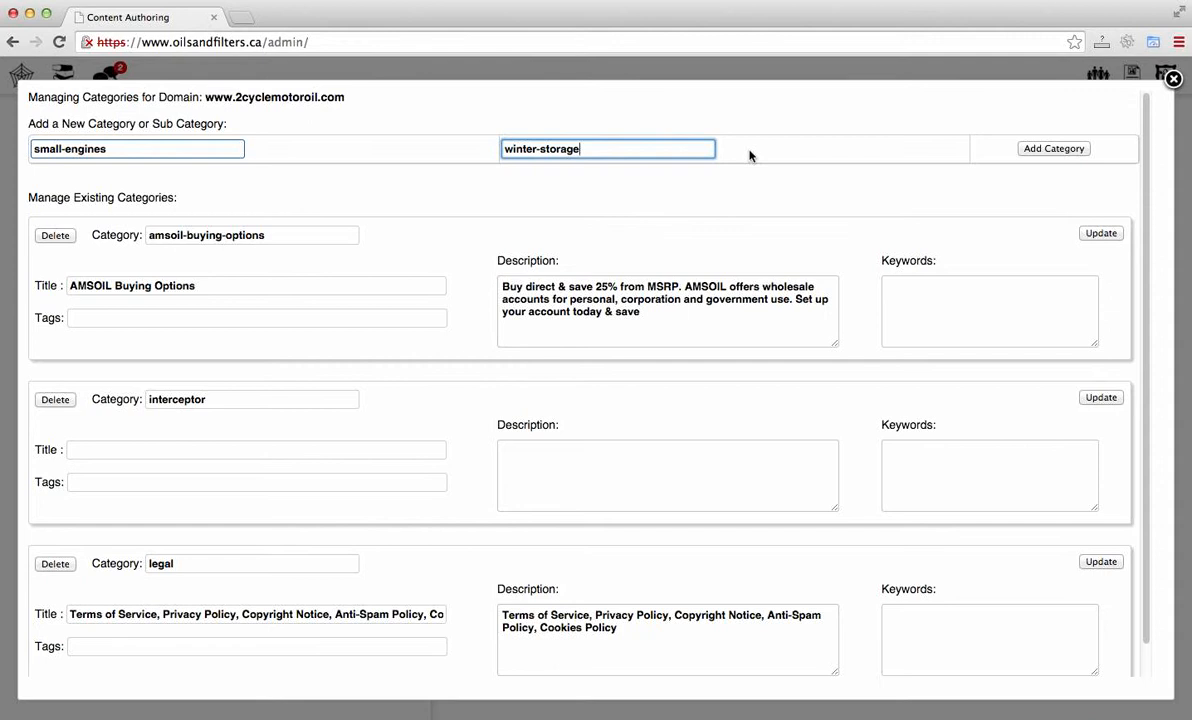
pyautogui.click(1041, 152)
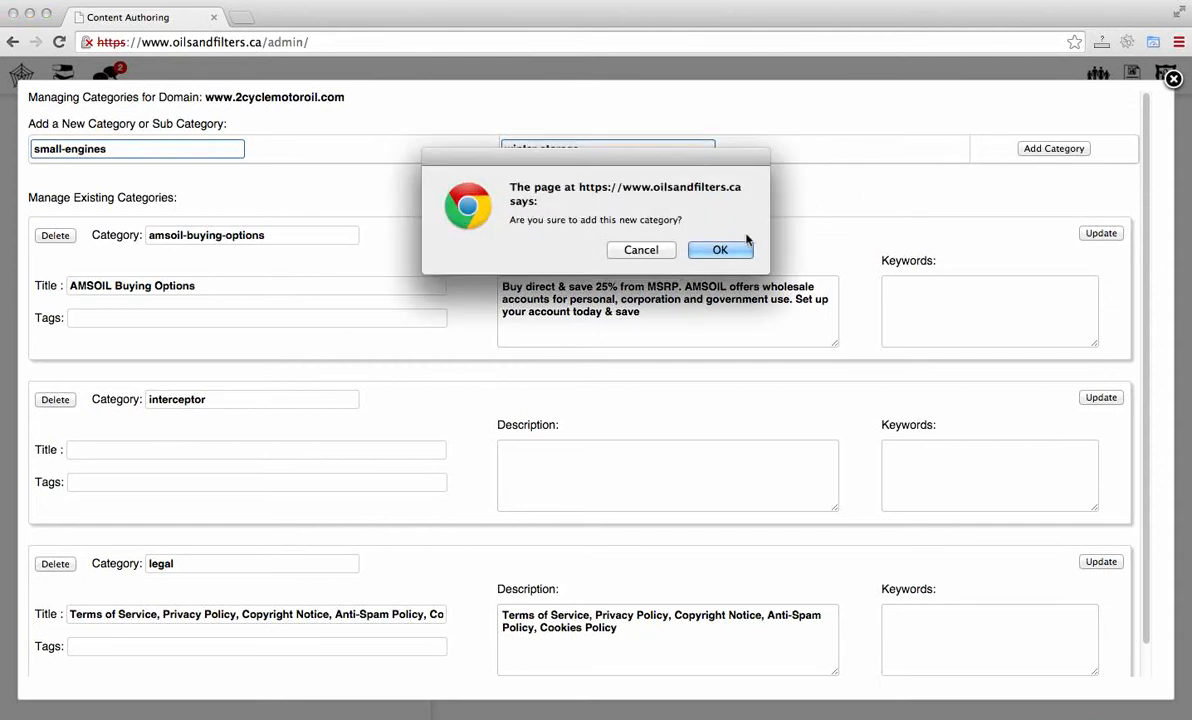
pyautogui.click(712, 320)
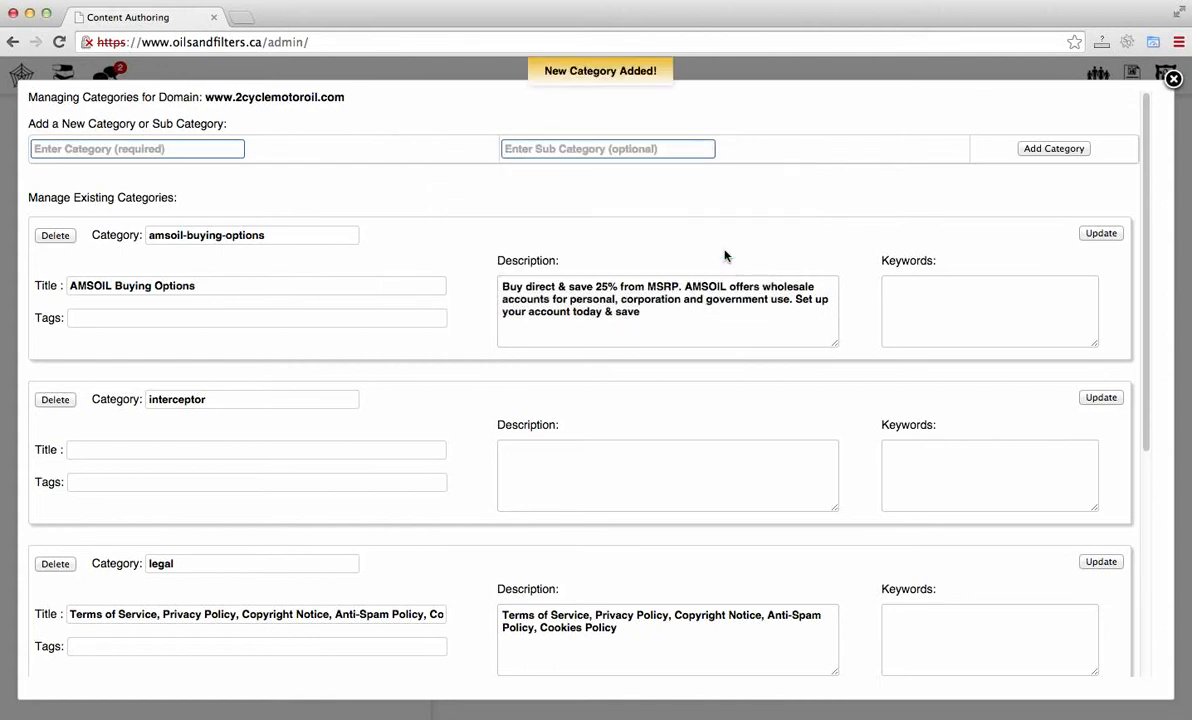
# Step: Add another subcategory new-sub under the small-engines category and confirm it
pyautogui.scroll(-1, 727, 257)
pyautogui.scroll(-5, 726, 256)
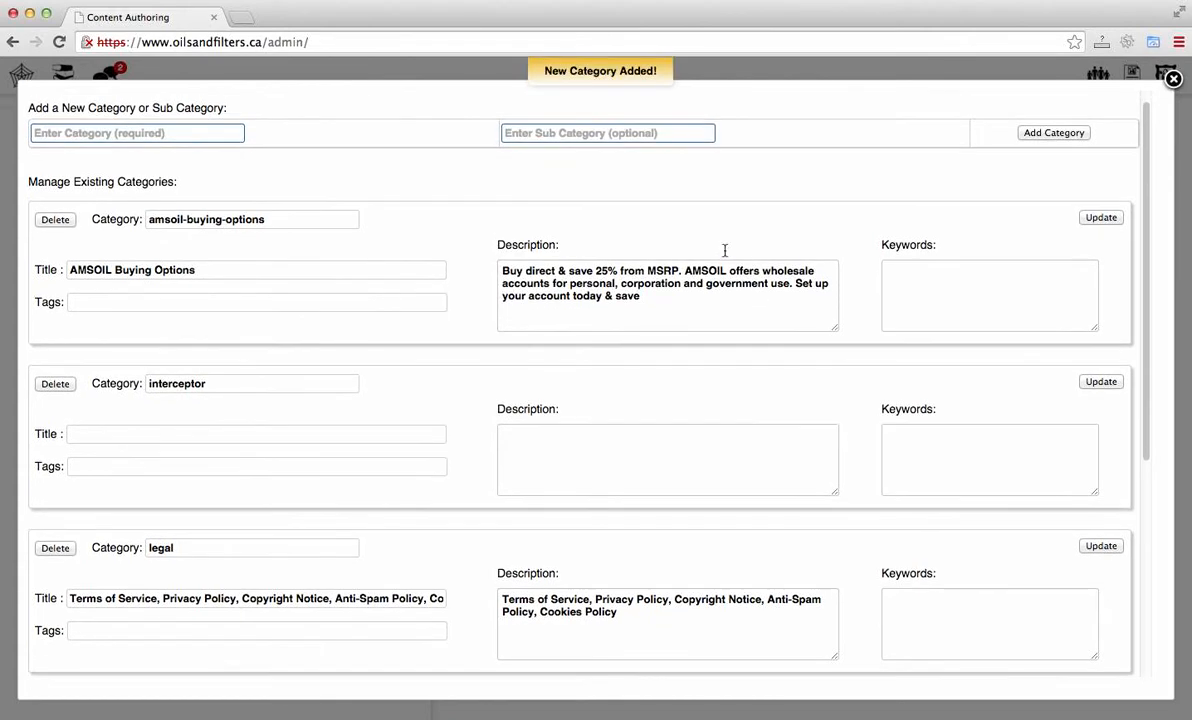
pyautogui.scroll(-2, 726, 256)
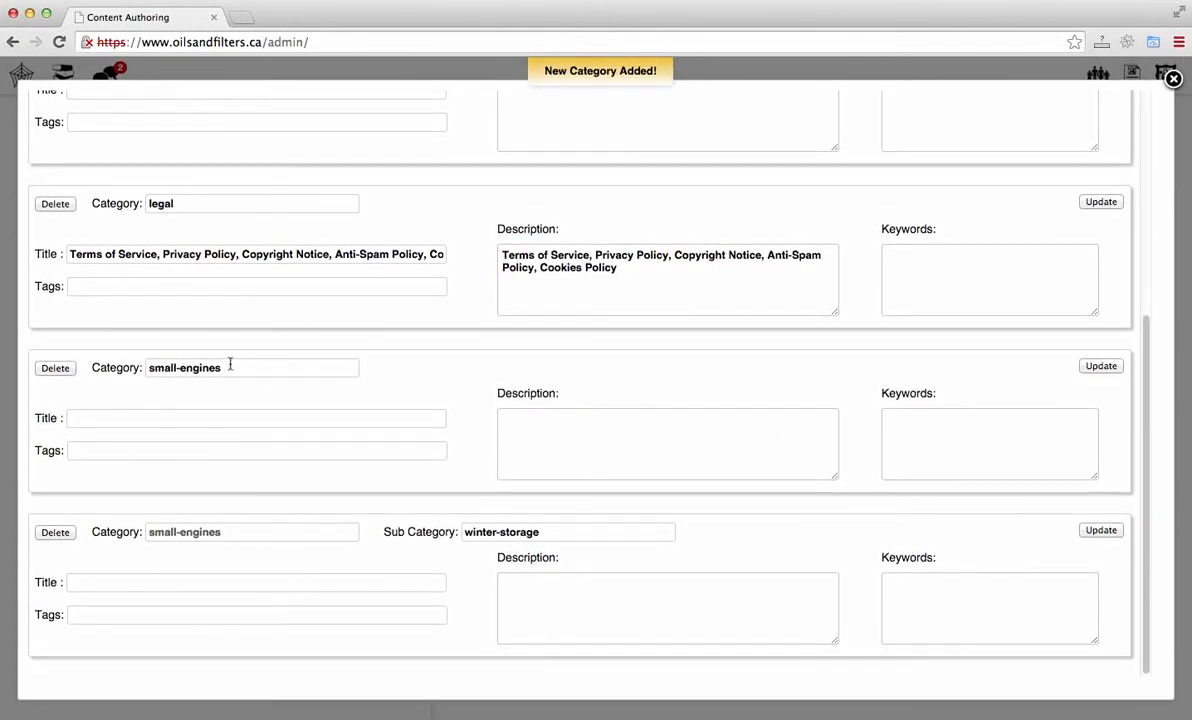
pyautogui.click(575, 537)
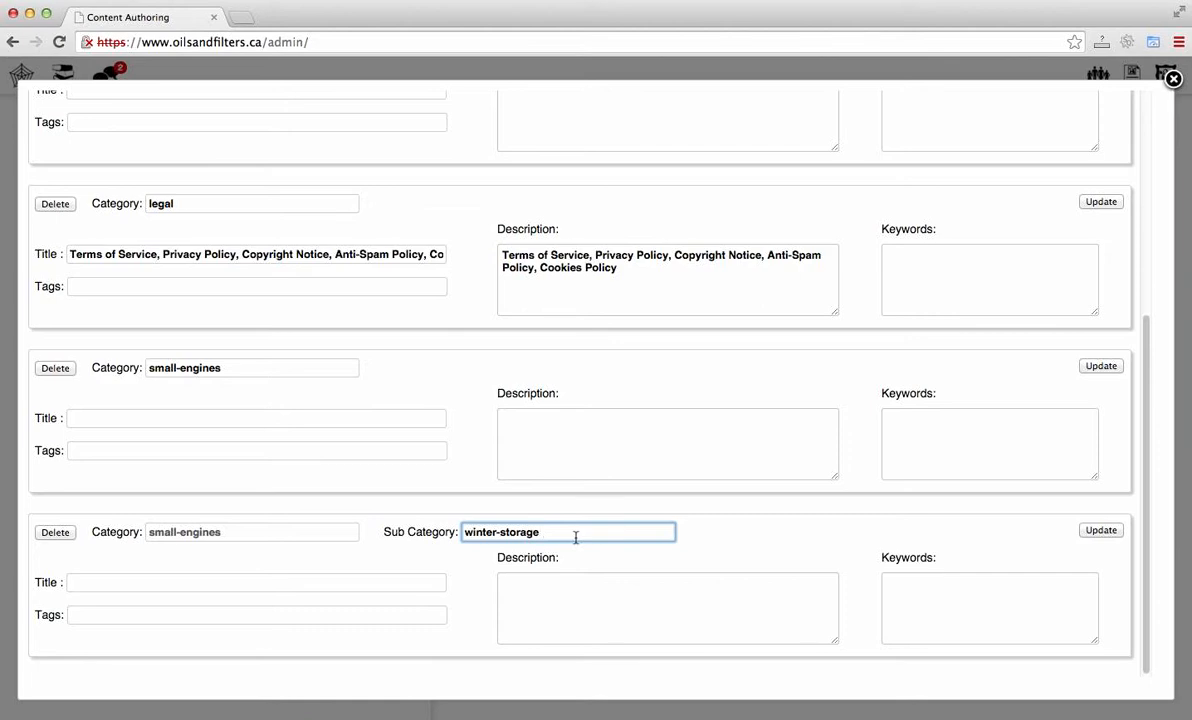
pyautogui.scroll(5, 575, 537)
pyautogui.scroll(2, 575, 537)
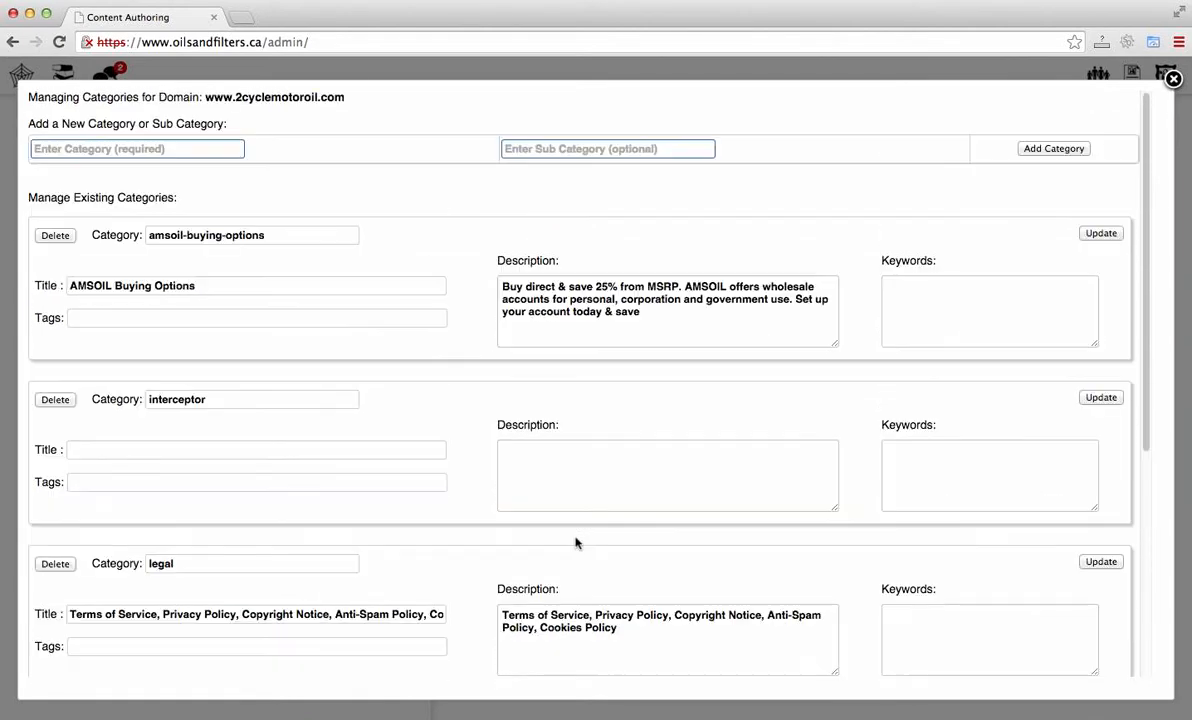
pyautogui.click(199, 150)
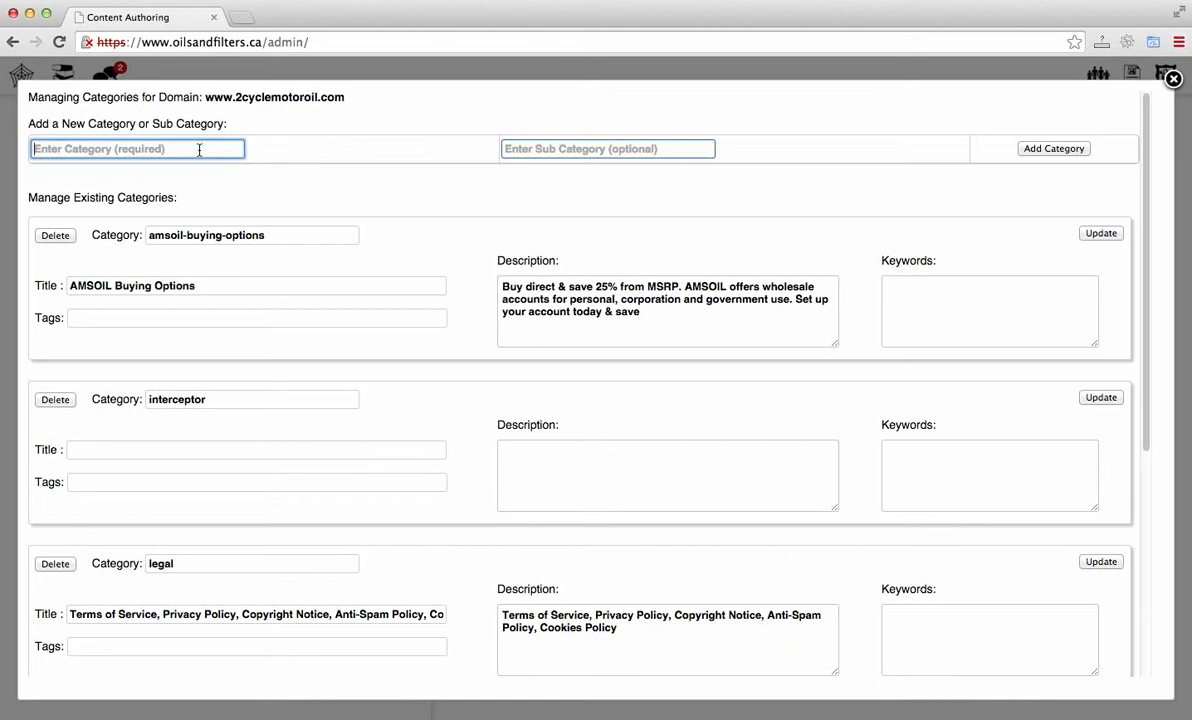
pyautogui.write('small-engines')
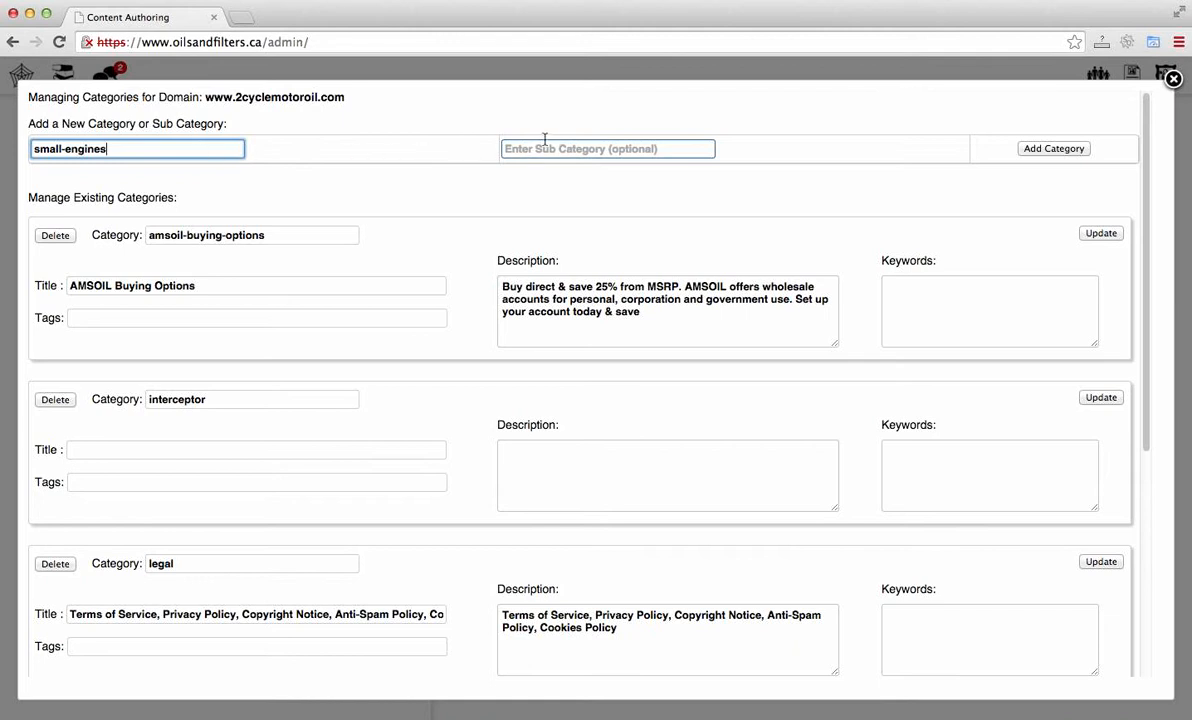
pyautogui.click(511, 142)
pyautogui.write('new')
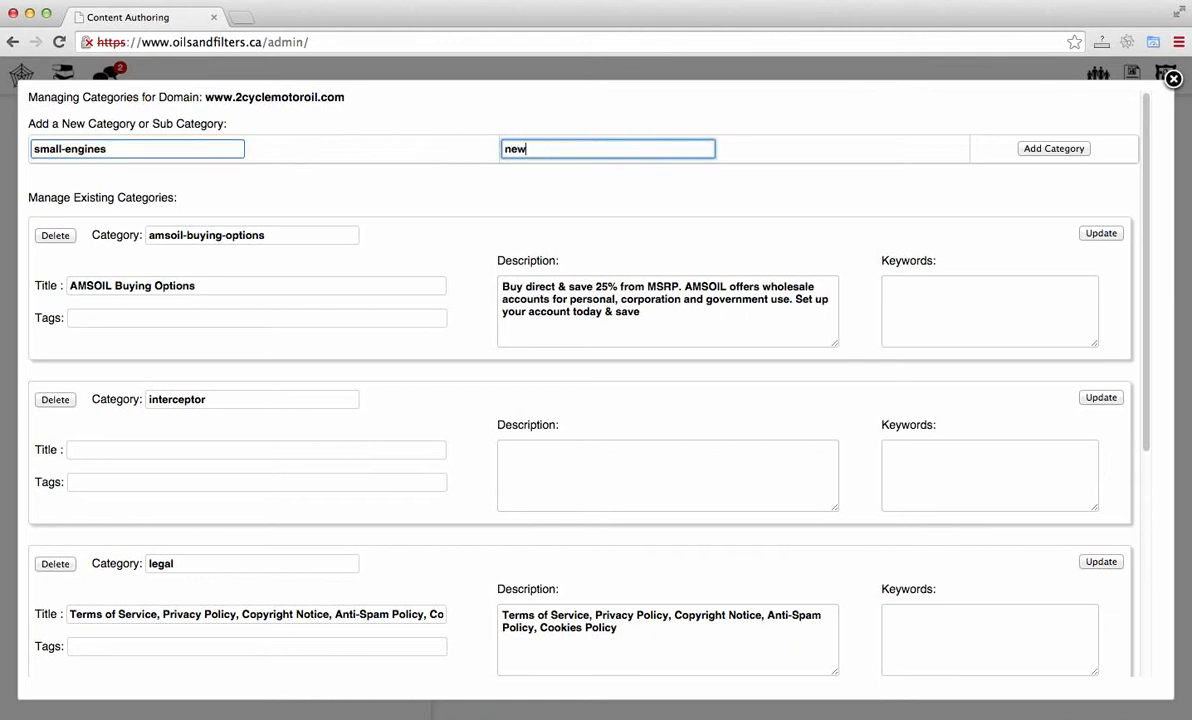
pyautogui.write('-sub')
pyautogui.click(1038, 151)
pyautogui.click(727, 323)
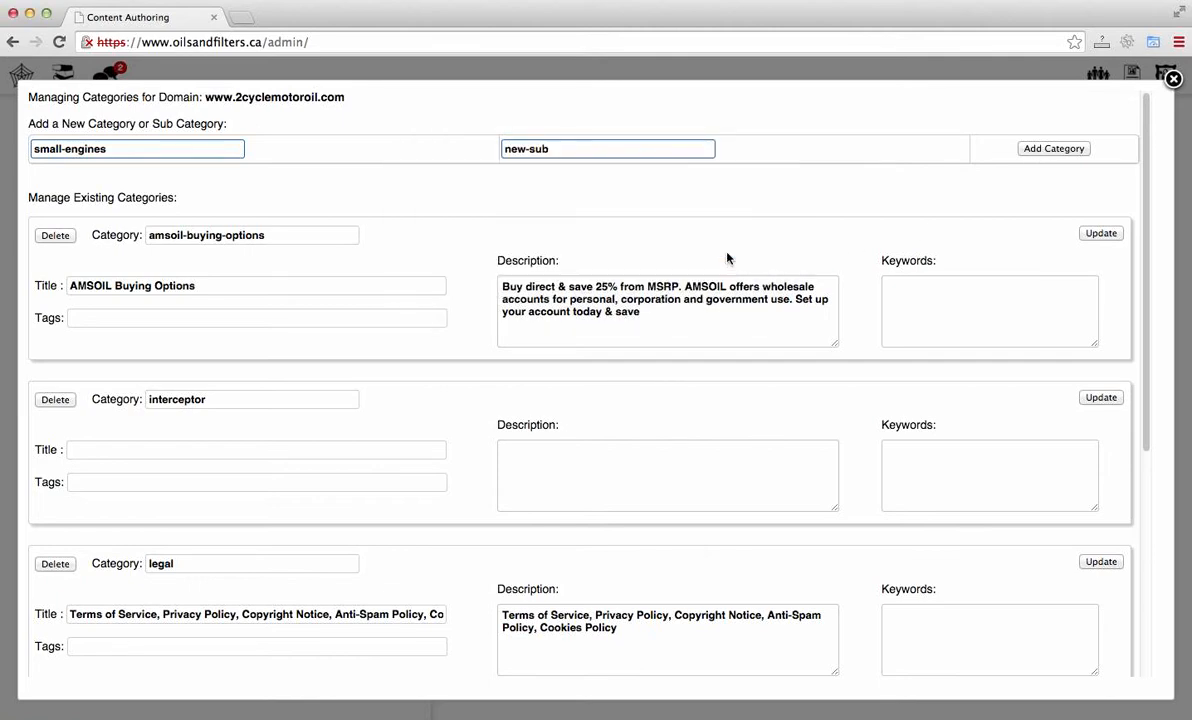
# Step: Delete the new-sub subcategory and confirm the deletion
pyautogui.scroll(-5, 727, 255)
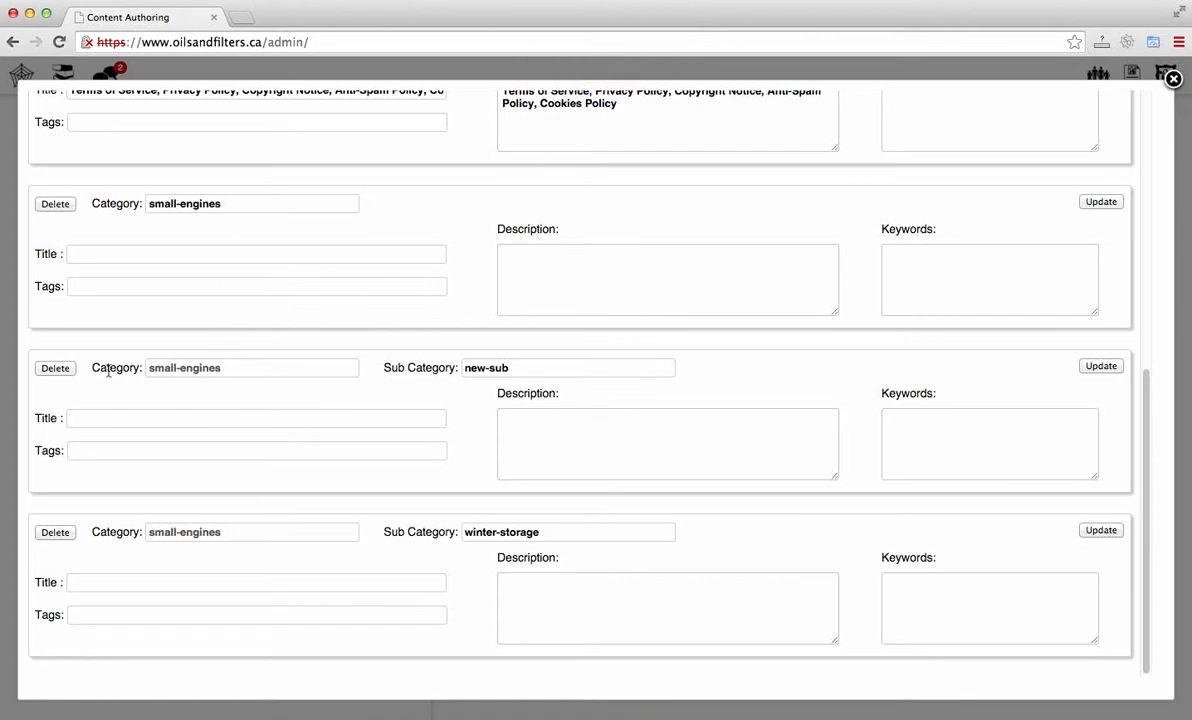
pyautogui.click(64, 370)
pyautogui.click(718, 249)
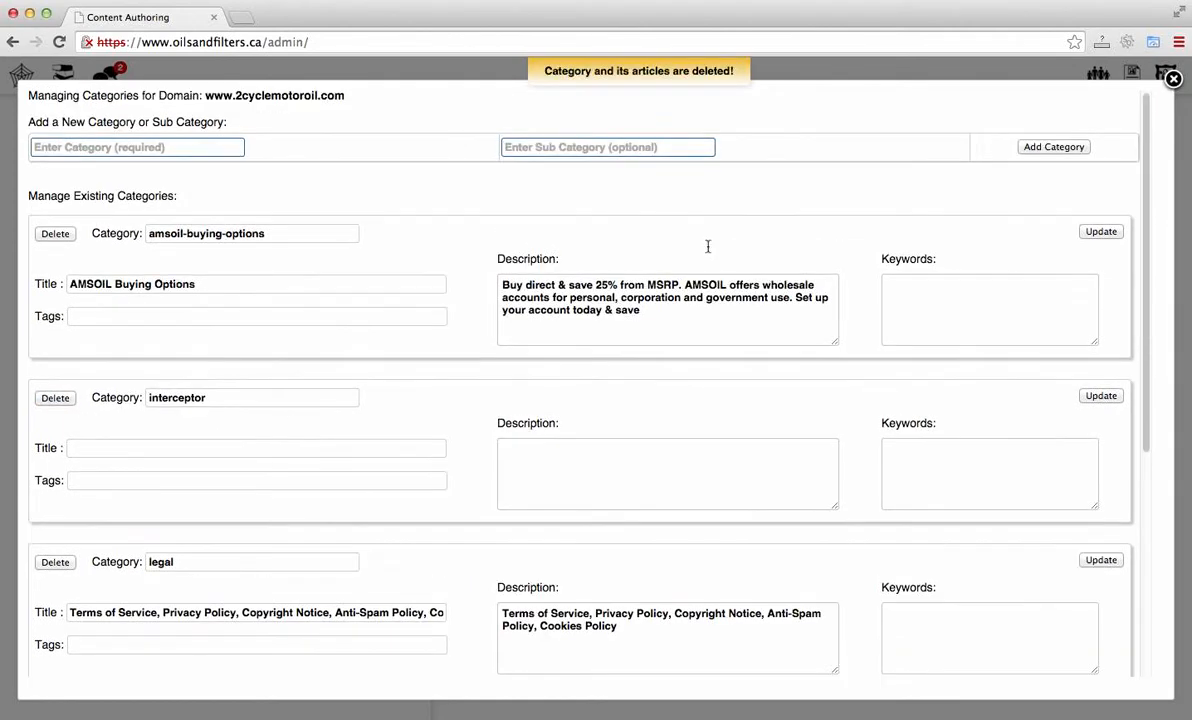
# Step: Inspect the small-engines category and winter-storage subcategory entries and the managed domain name
pyautogui.scroll(-5, 707, 246)
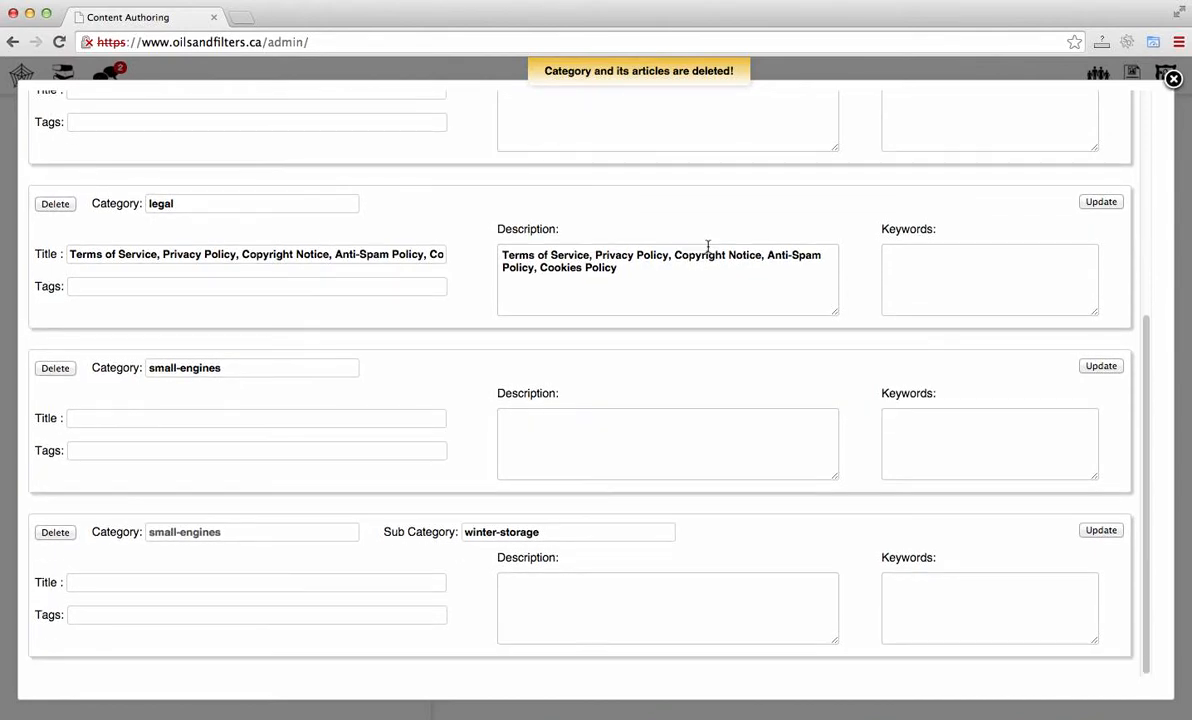
pyautogui.click(253, 372)
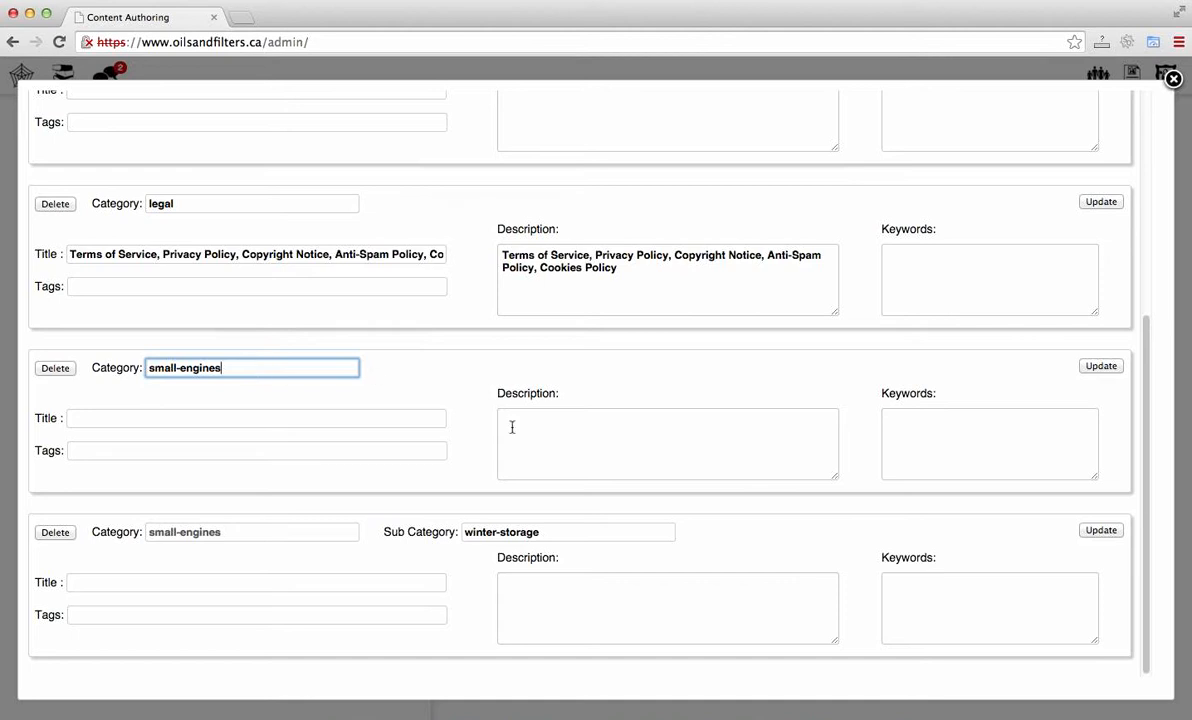
pyautogui.click(585, 531)
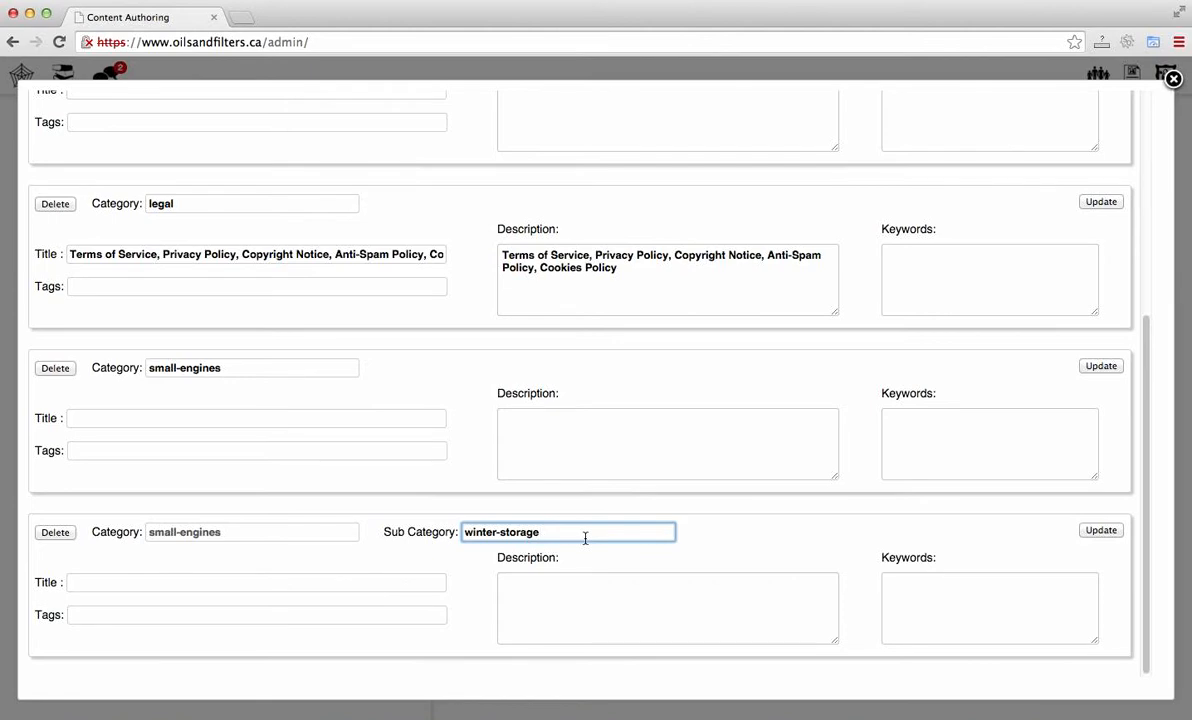
pyautogui.scroll(5, 585, 538)
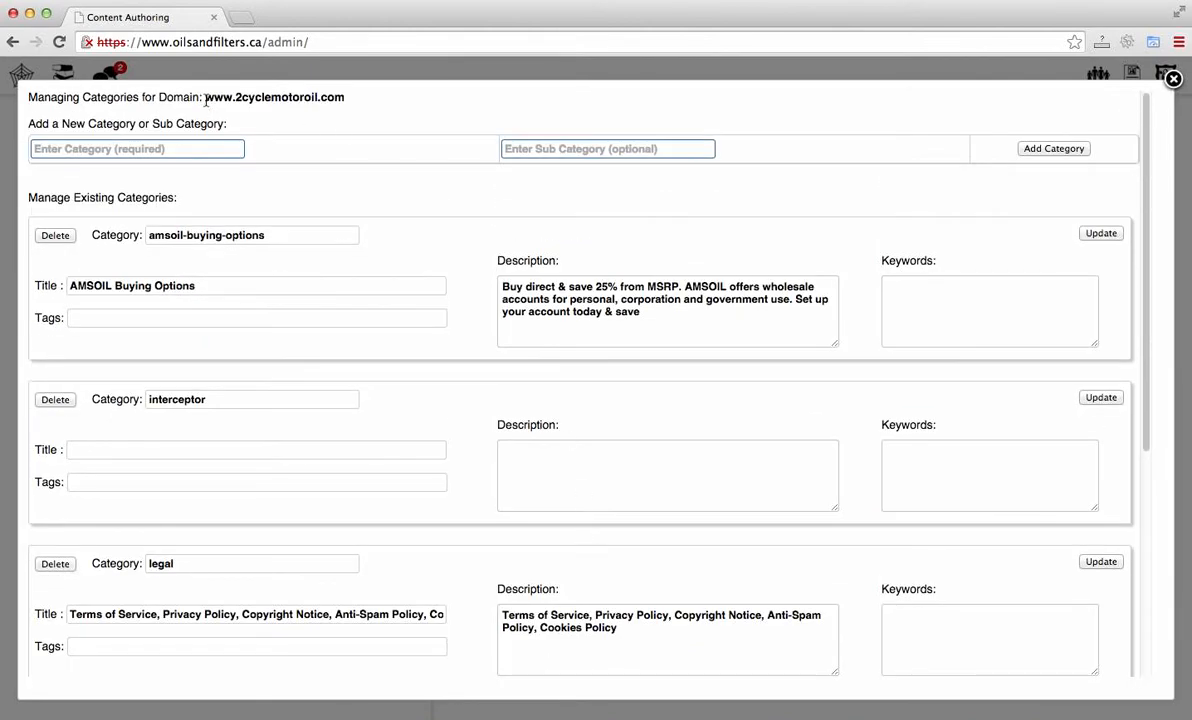
pyautogui.moveTo(205, 100); pyautogui.dragTo(354, 109)
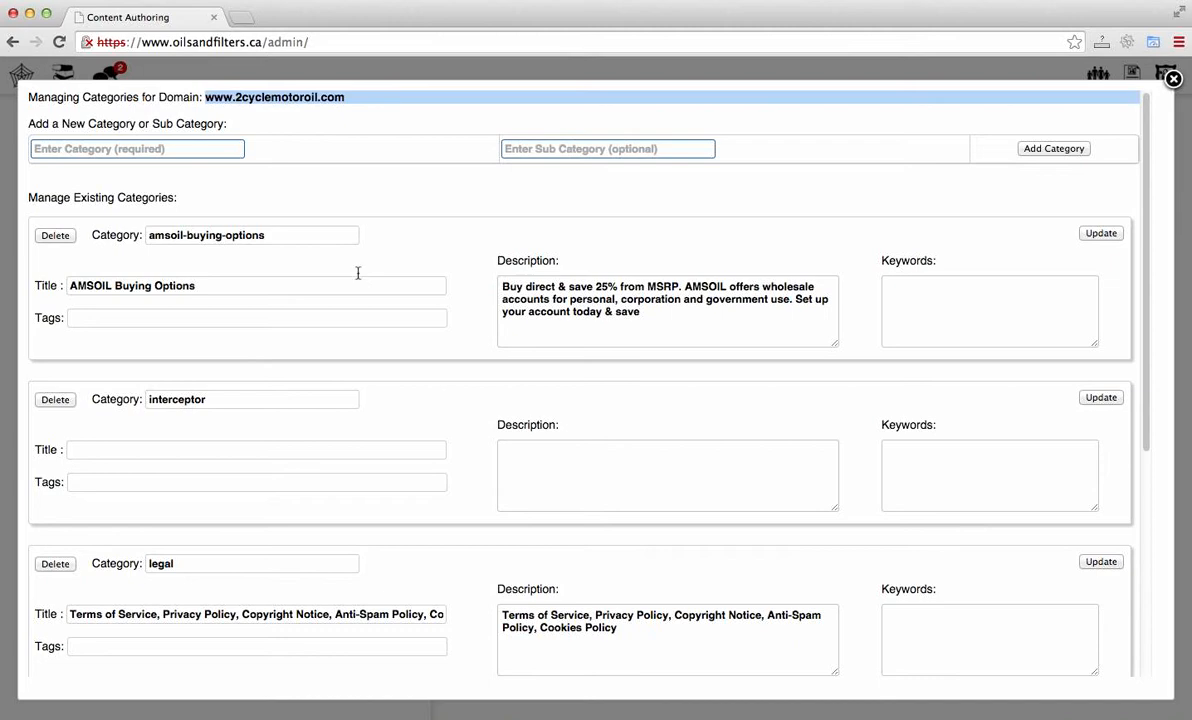
pyautogui.scroll(-5, 357, 277)
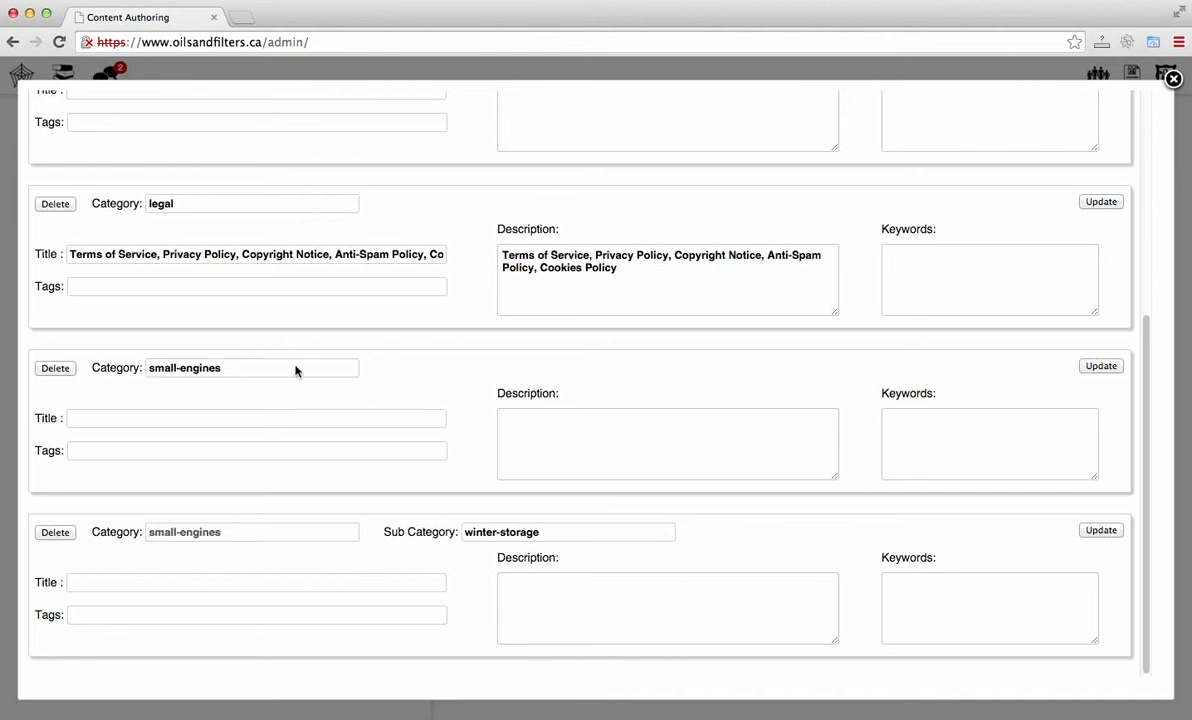
# Step: Examine the title, tags, description and keywords fields of the small-engines category and winter-storage subcategory
pyautogui.click(557, 452)
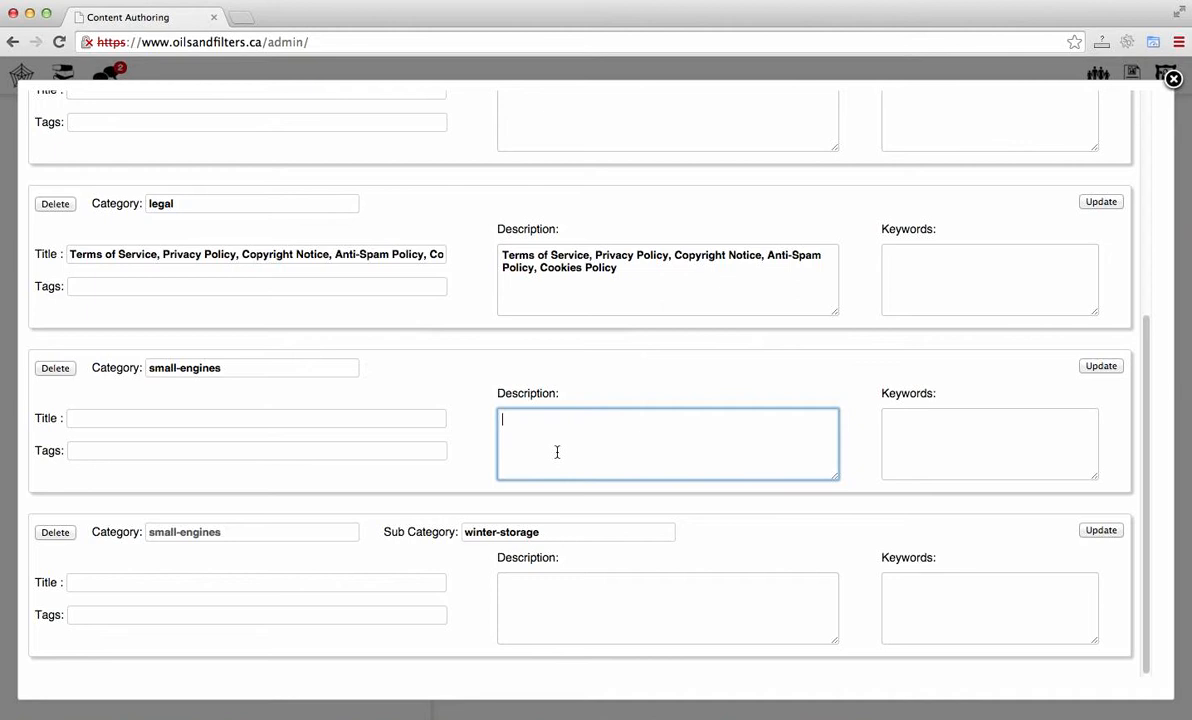
pyautogui.click(943, 450)
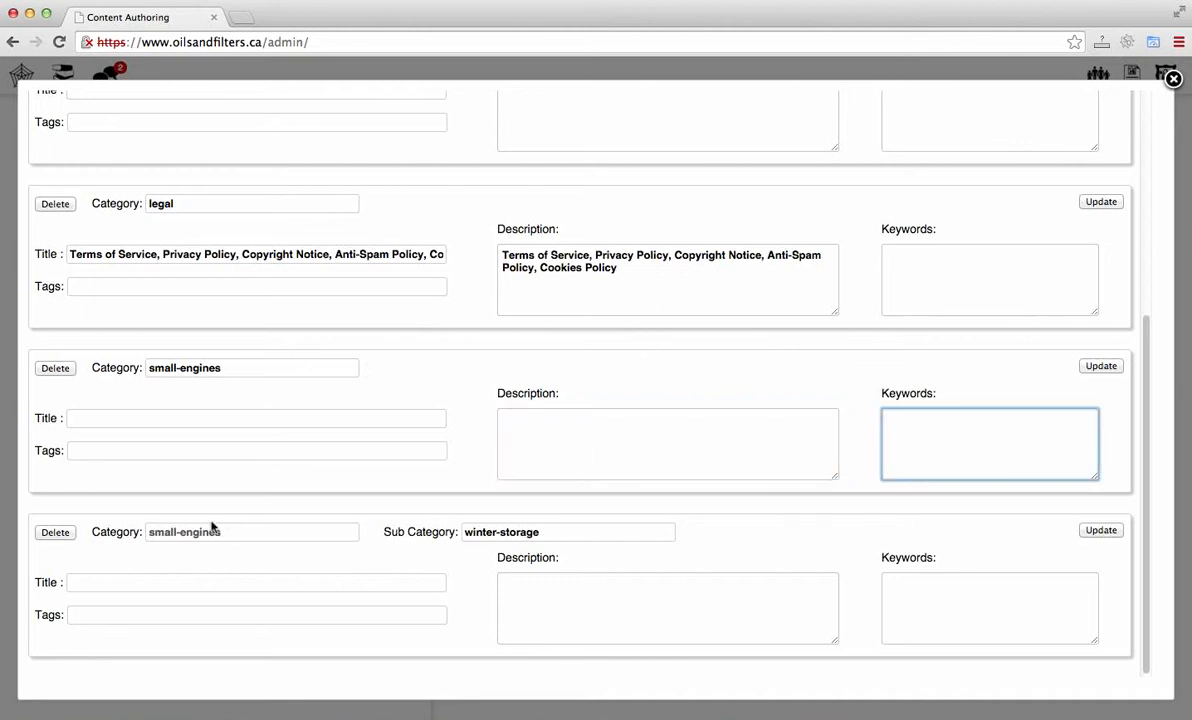
pyautogui.click(164, 419)
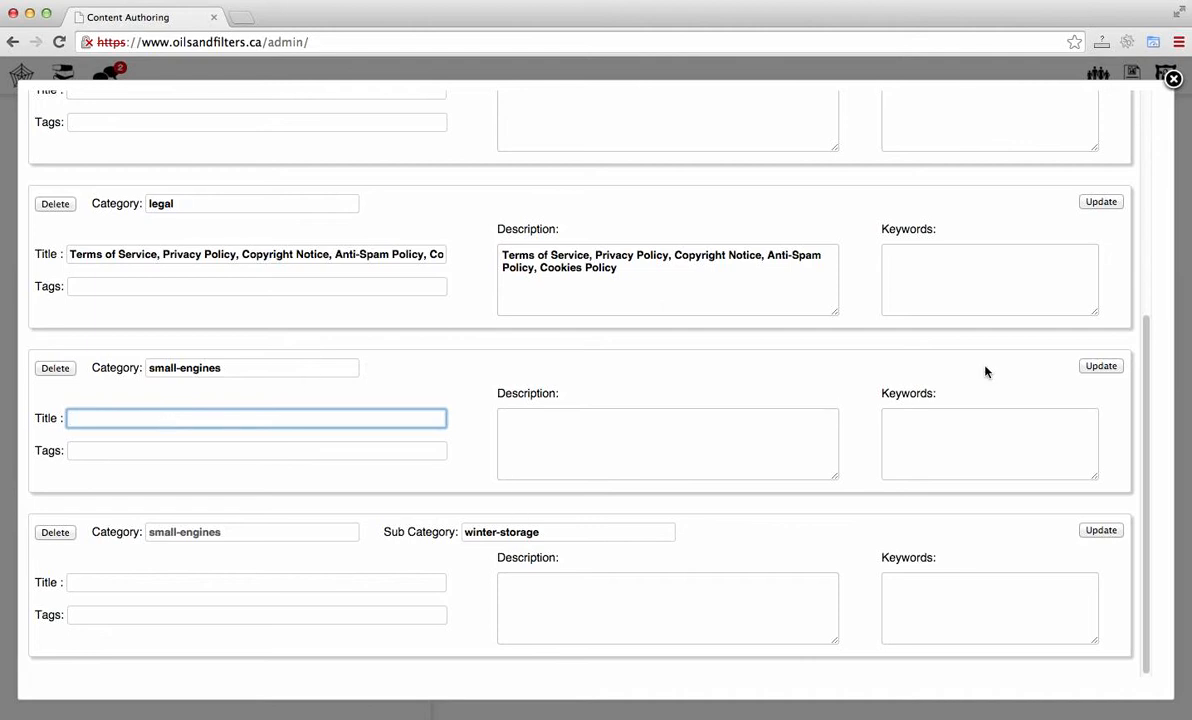
pyautogui.click(370, 451)
pyautogui.moveTo(46, 451); pyautogui.dragTo(110, 453)
pyautogui.click(125, 453)
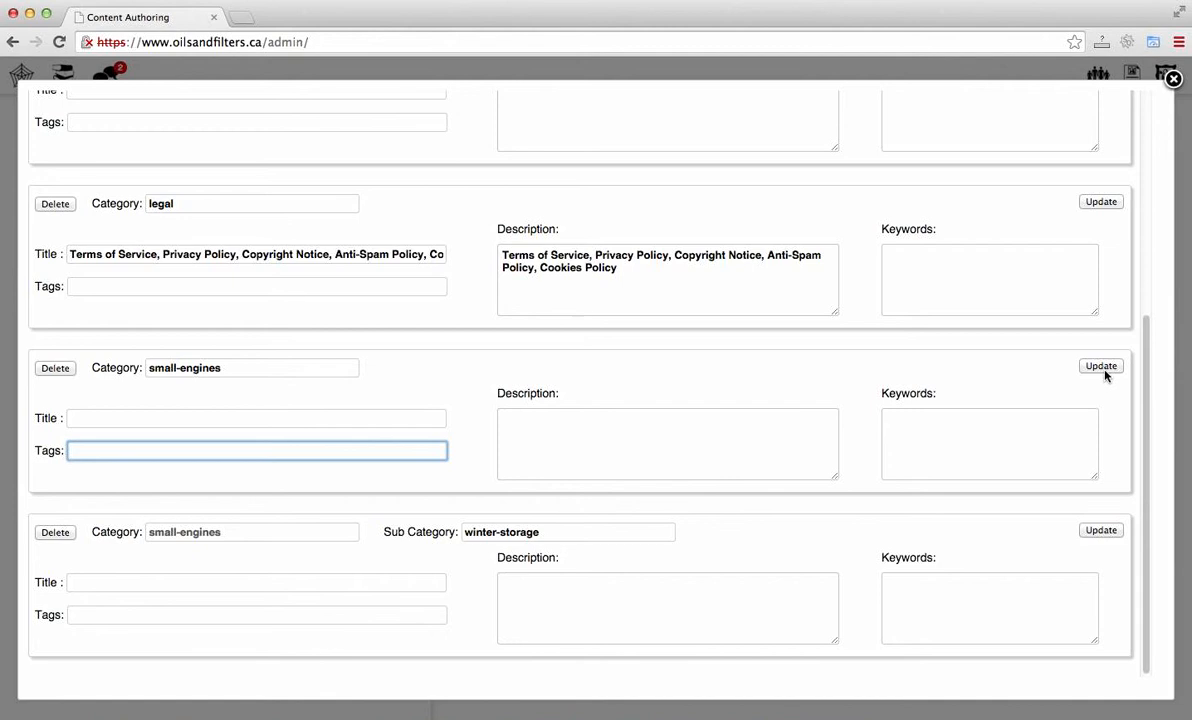
pyautogui.click(981, 378)
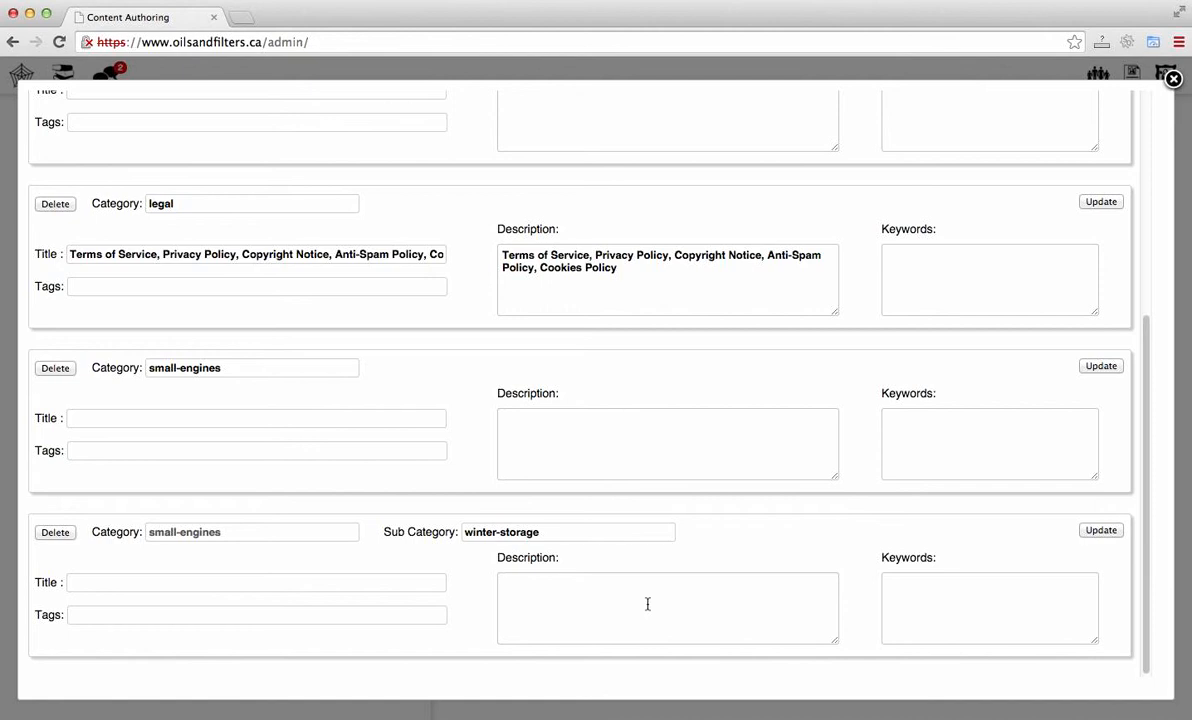
pyautogui.click(383, 580)
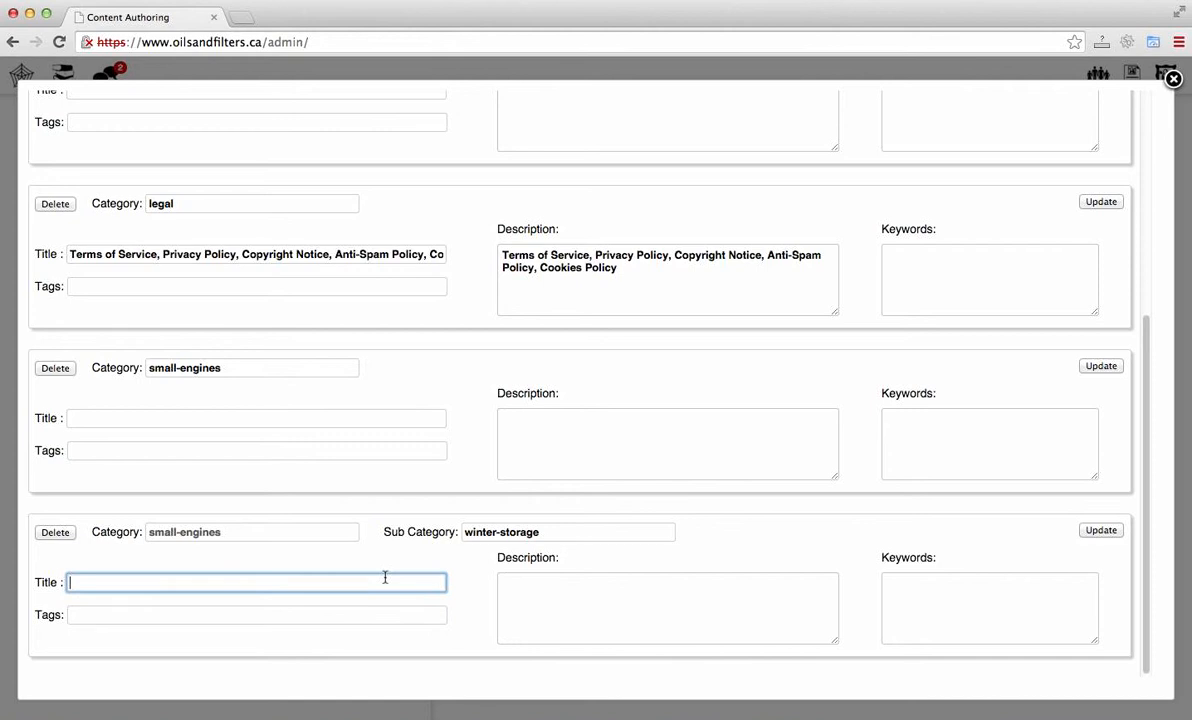
pyautogui.click(614, 622)
pyautogui.click(973, 607)
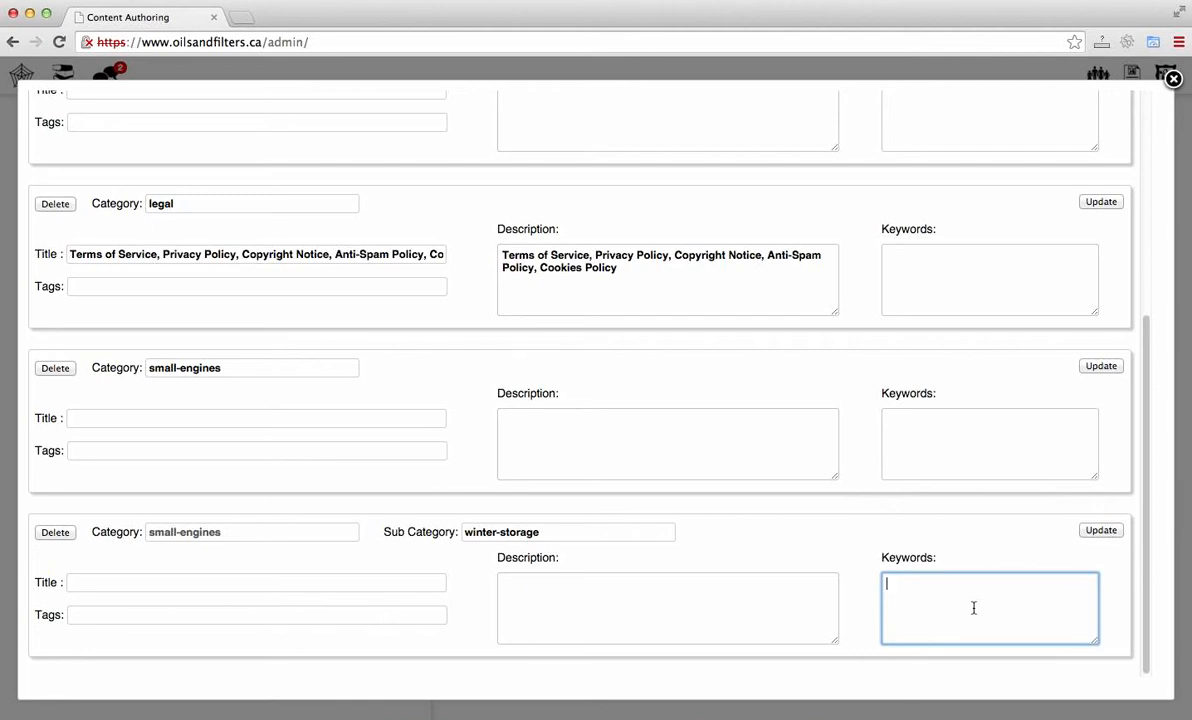
pyautogui.scroll(5, 805, 410)
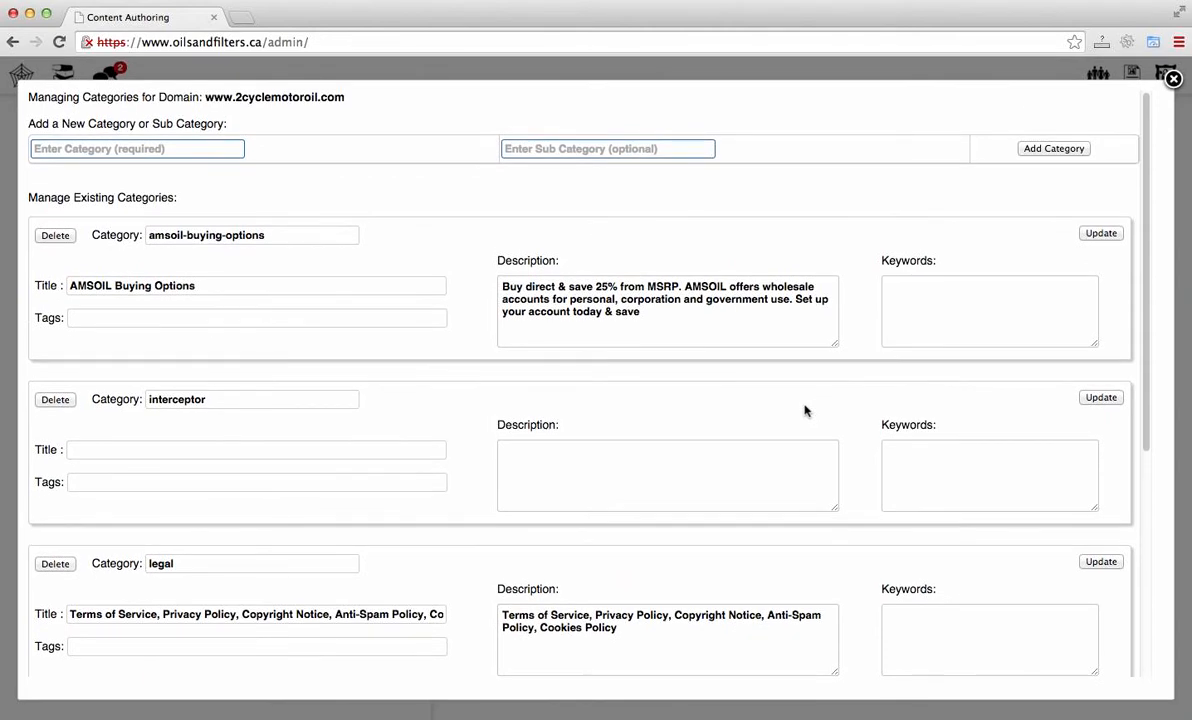
pyautogui.click(1173, 80)
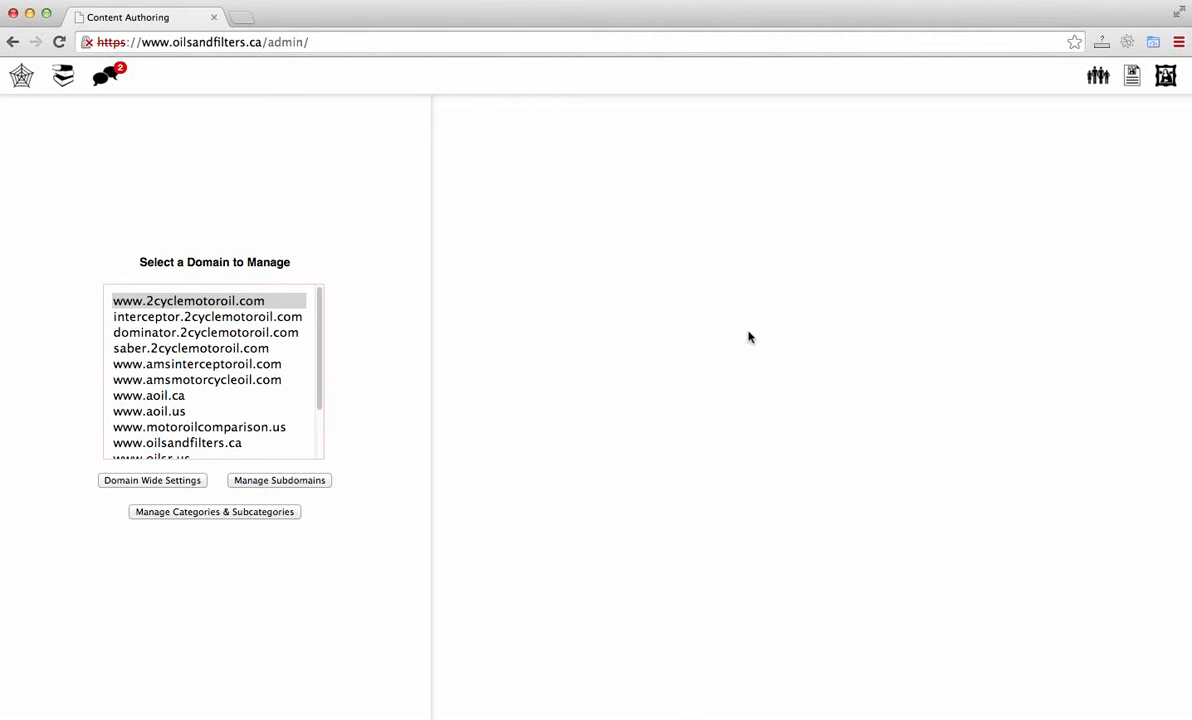
# Step: Clear the alert('hi') line from the site-wide add-on JavaScript and save the domain-wide settings
pyautogui.click(181, 481)
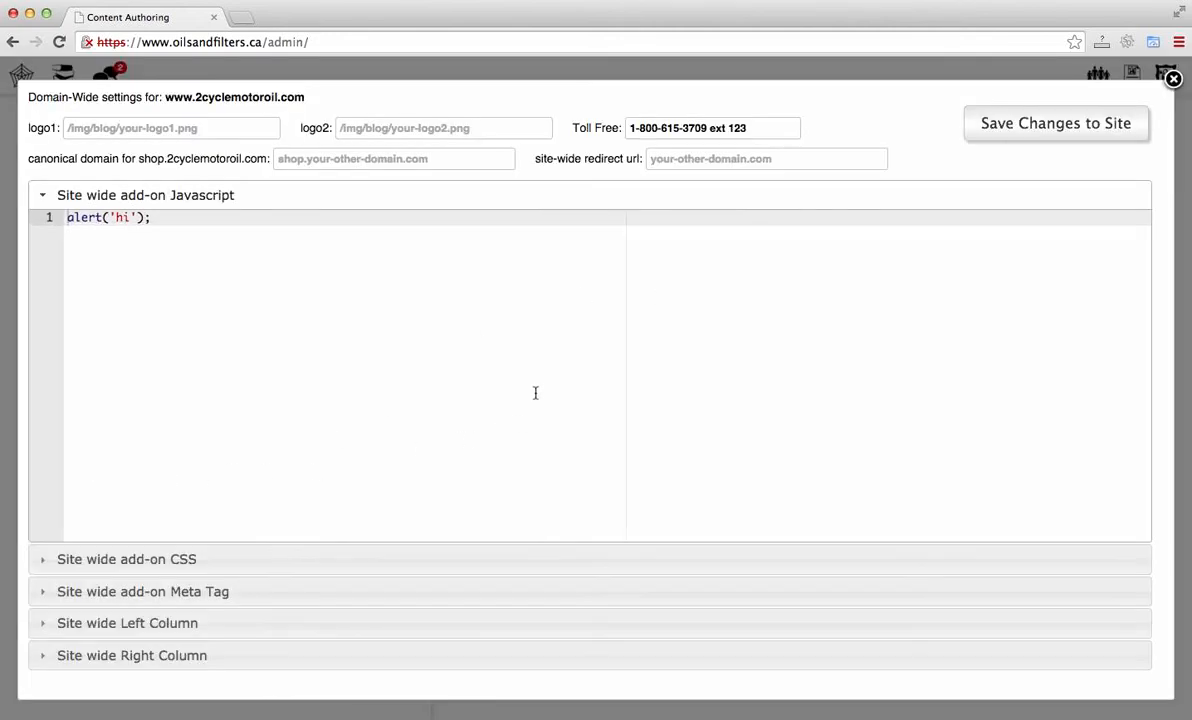
pyautogui.click(195, 217)
pyautogui.press('BackSpace')
pyautogui.press('BackSpace')
pyautogui.press('BackSpace')
pyautogui.press('BackSpace')
pyautogui.press('BackSpace')
pyautogui.press('BackSpace')
pyautogui.press('BackSpace')
pyautogui.press('BackSpace')
pyautogui.press('BackSpace')
pyautogui.press('BackSpace')
pyautogui.press('BackSpace')
pyautogui.press('BackSpace')
pyautogui.click(1005, 137)
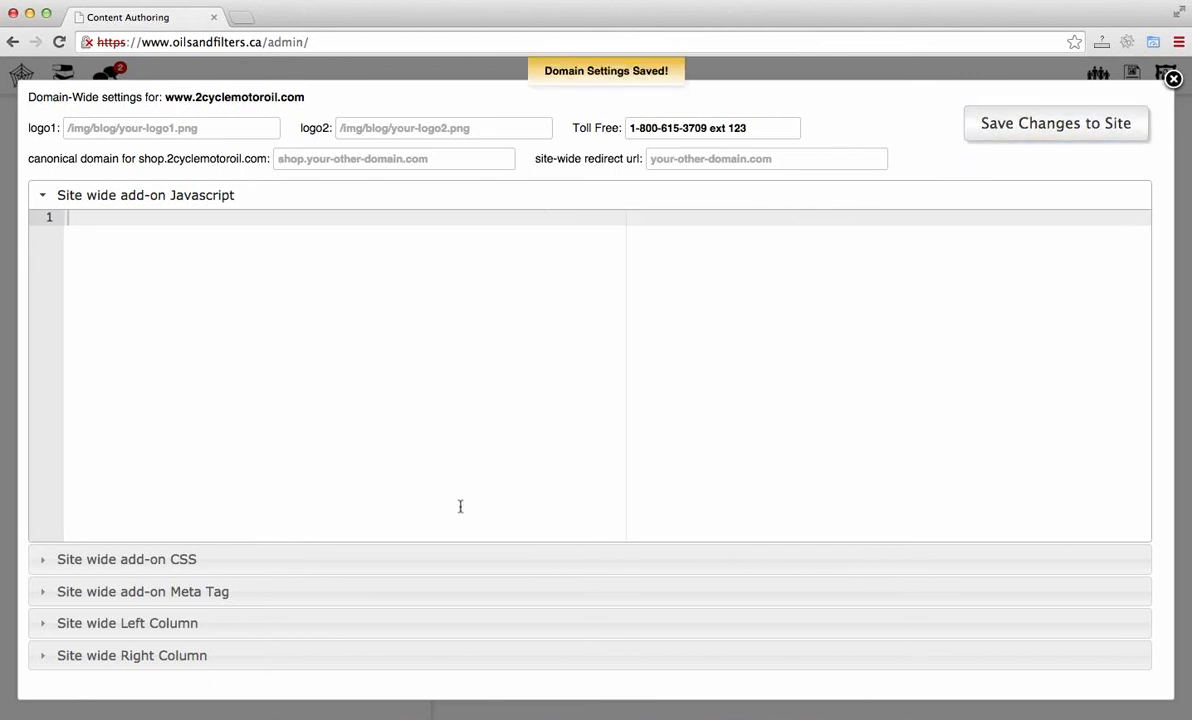
# Step: Review the site-wide CSS, meta tag, left column and right column sections of the domain settings
pyautogui.click(505, 559)
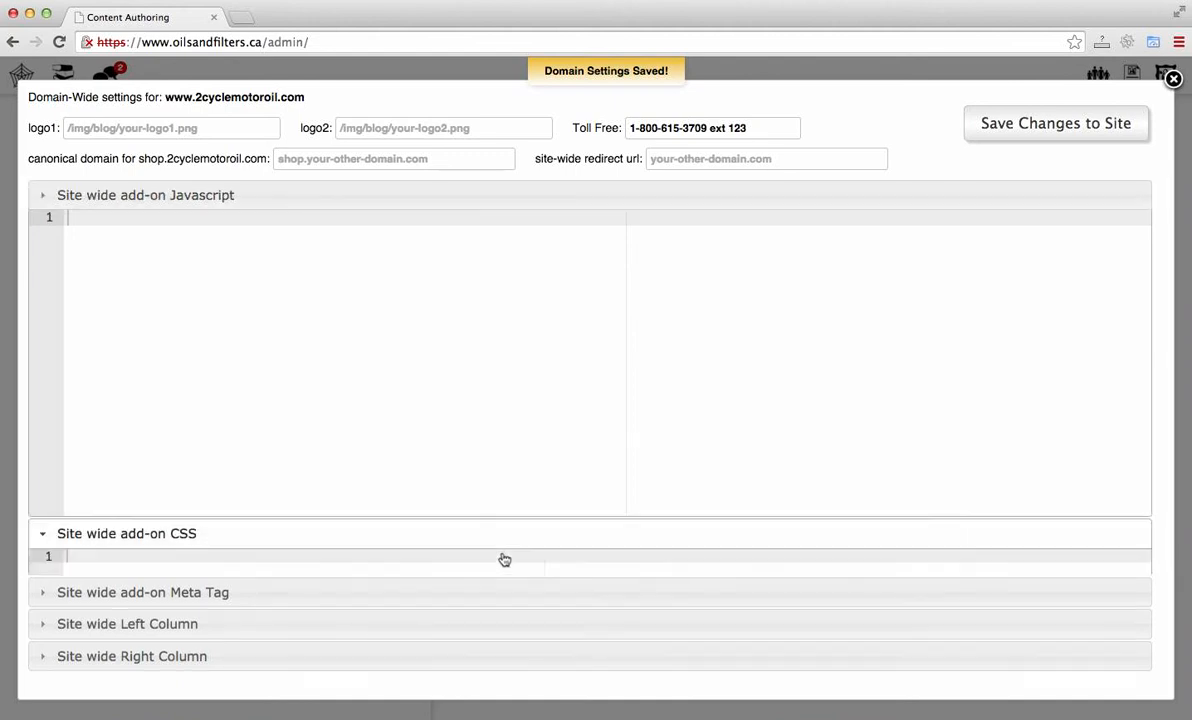
pyautogui.click(474, 594)
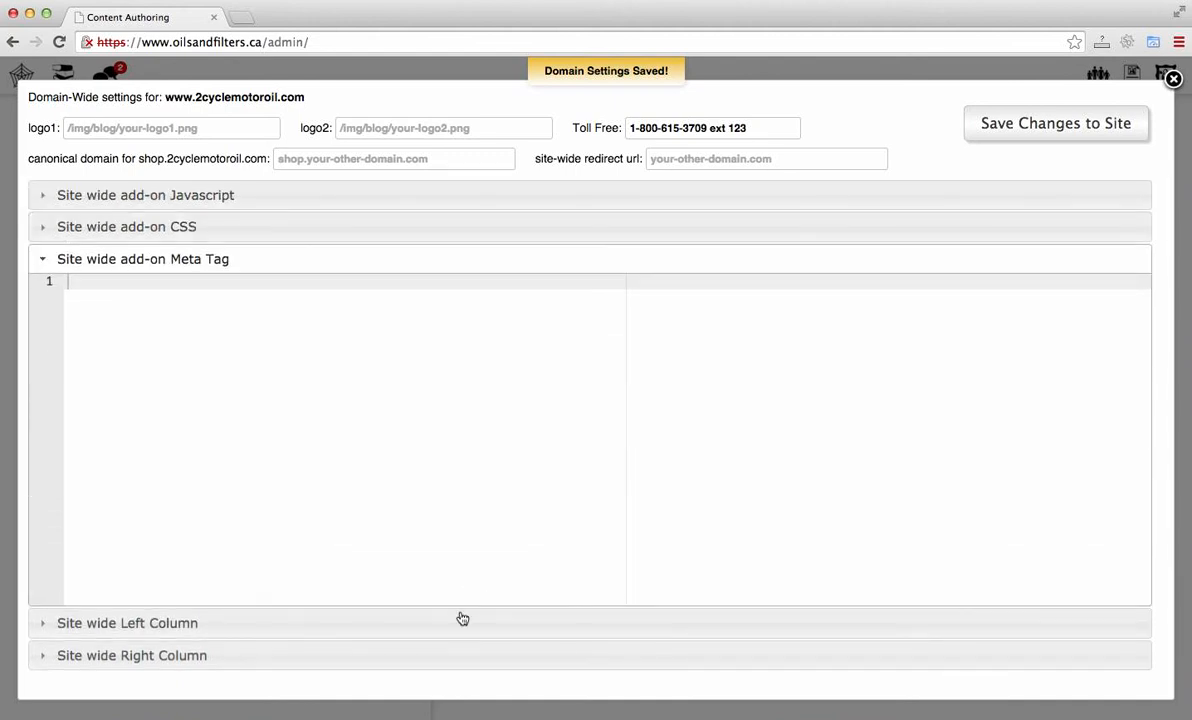
pyautogui.click(455, 630)
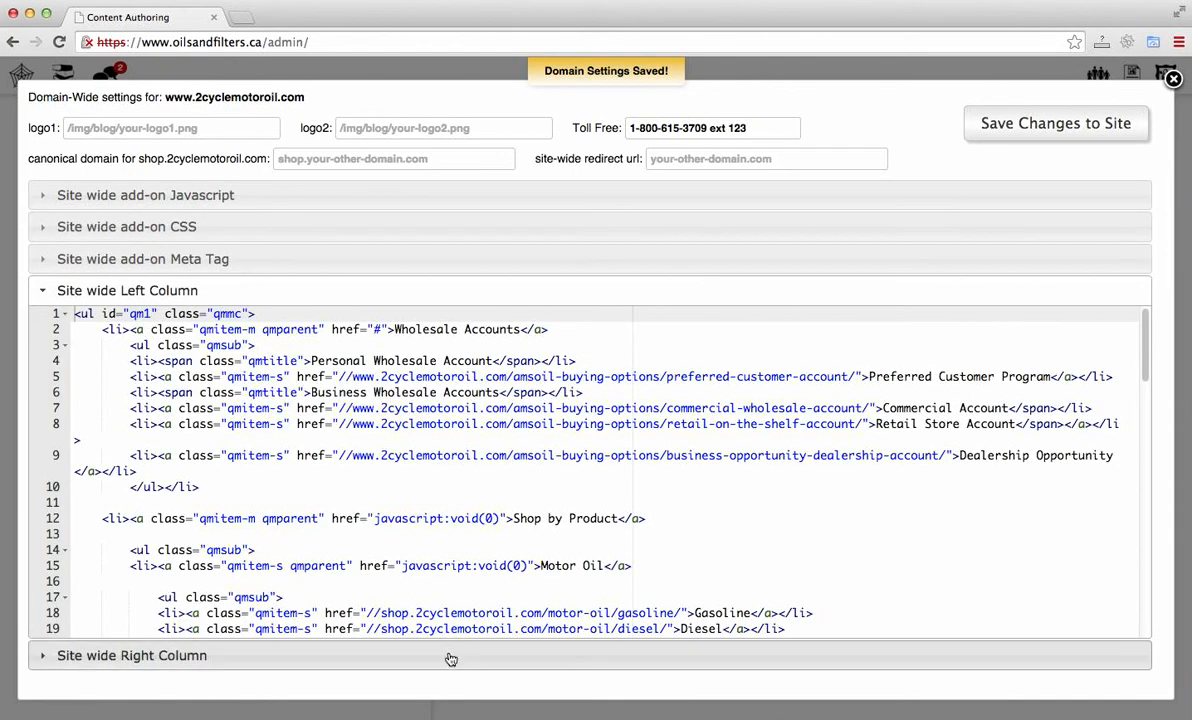
pyautogui.click(452, 656)
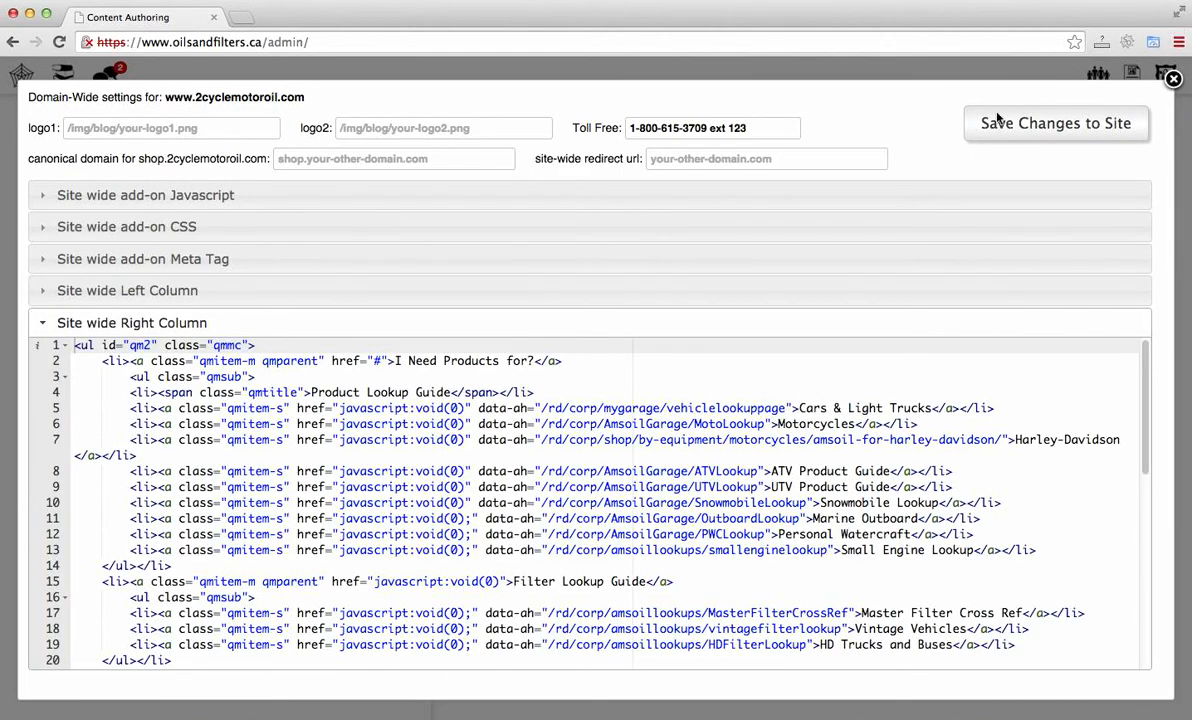
pyautogui.click(519, 130)
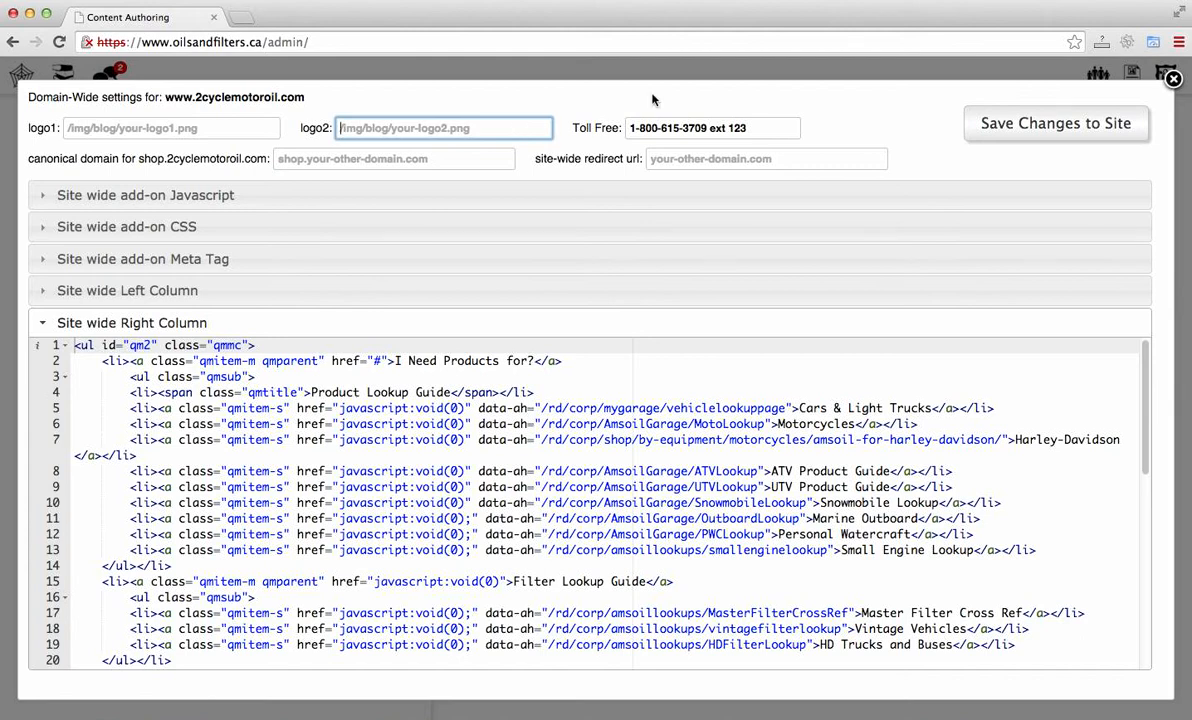
pyautogui.click(1174, 79)
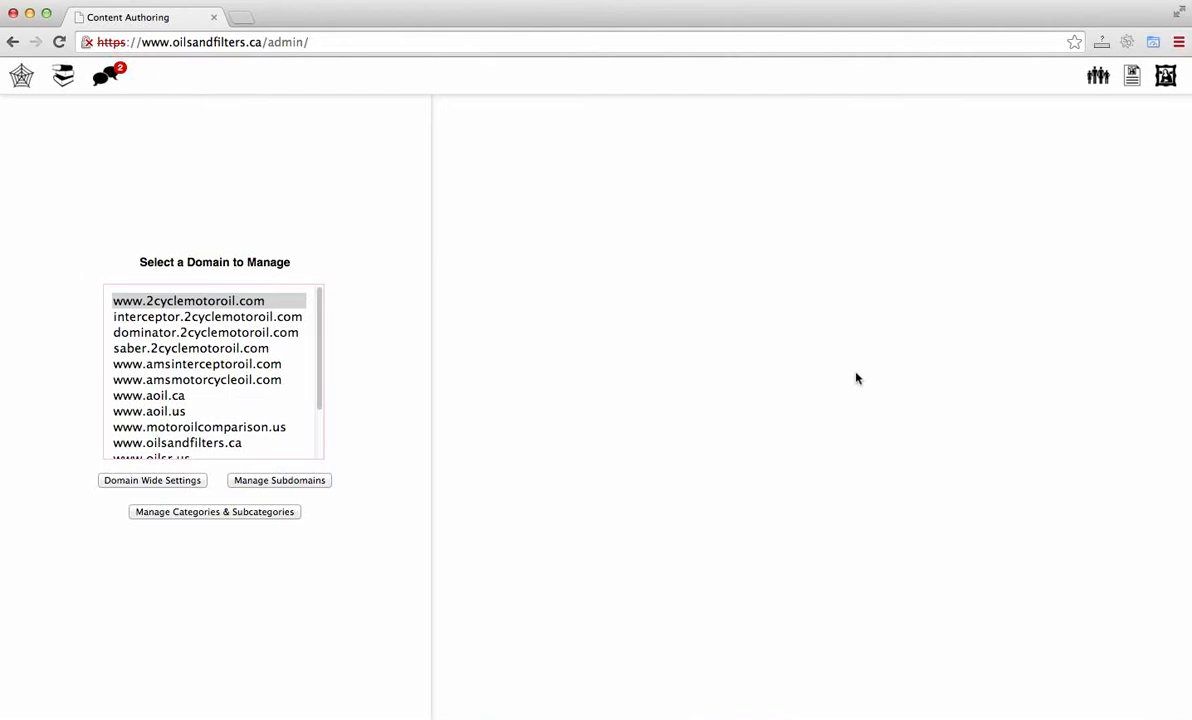
# Step: Open the article list
pyautogui.click(62, 82)
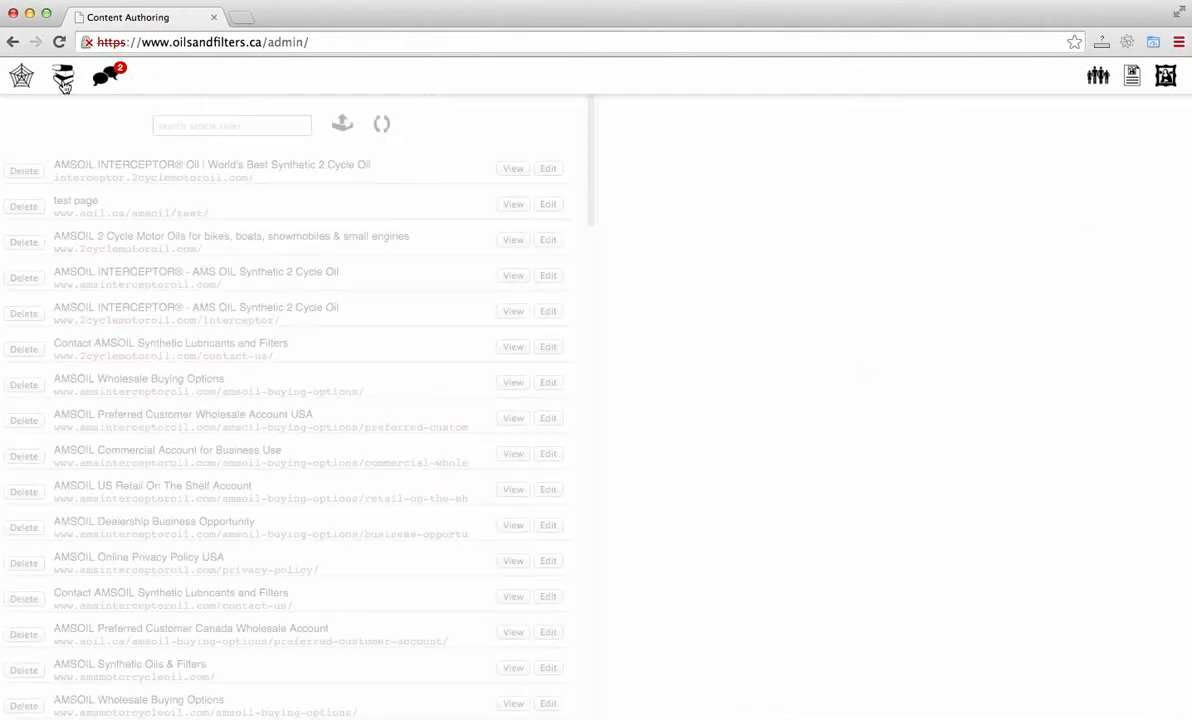